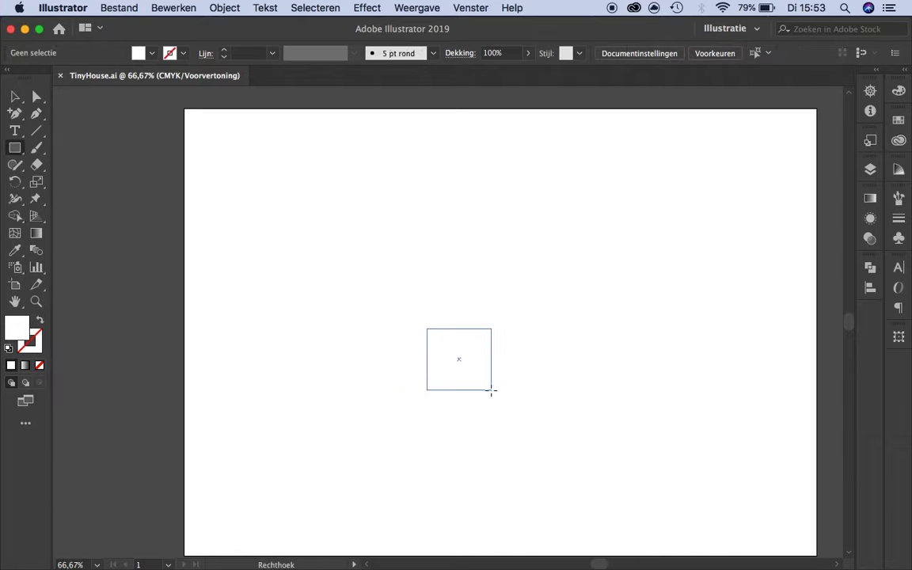
# Fill the square orange from the swatches and add a pointed gable apex above it
pyautogui.hotkey('ctrl', '1')
pyautogui.click(151, 53)
pyautogui.click(41, 78)
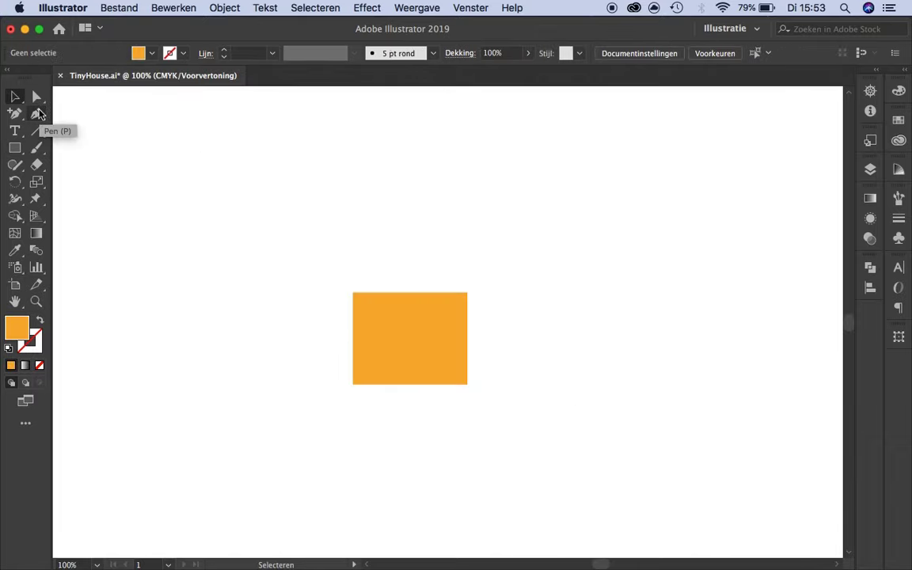
pyautogui.click(353, 292)
pyautogui.click(396, 248)
# Select the house shape, inspect it in the Pathfinder options, then deselect it
pyautogui.hotkey('ctrl', '0')
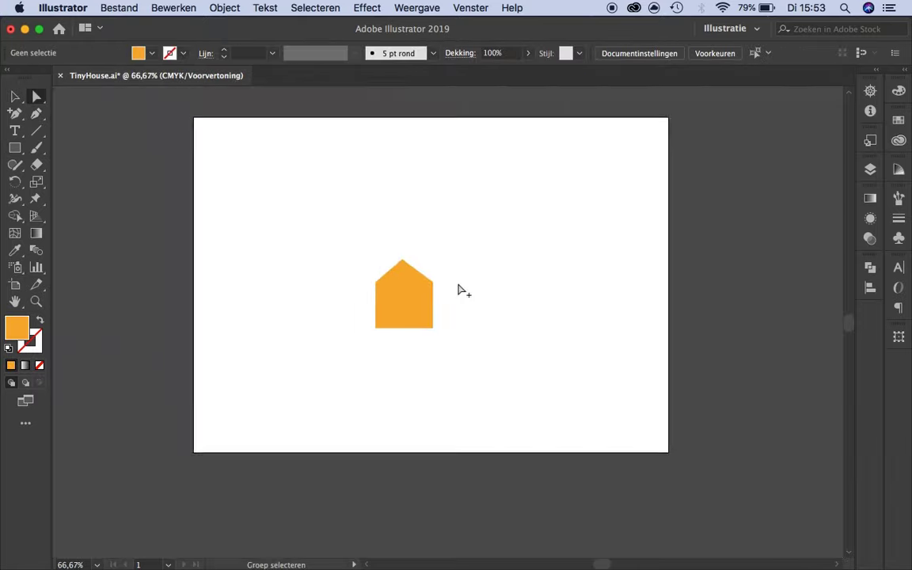
pyautogui.hotkey('ctrl', 'a')
pyautogui.hotkey('ctrl', 'shift', 'F9')
pyautogui.hotkey('ctrl', '+')
pyautogui.hotkey('ctrl', '+')
pyautogui.hotkey('ctrl', '+')
pyautogui.press('a')
pyautogui.hotkey('ctrl', 'shift', 'a')
pyautogui.hotkey('ctrl', '-')
pyautogui.hotkey('ctrl', '-')
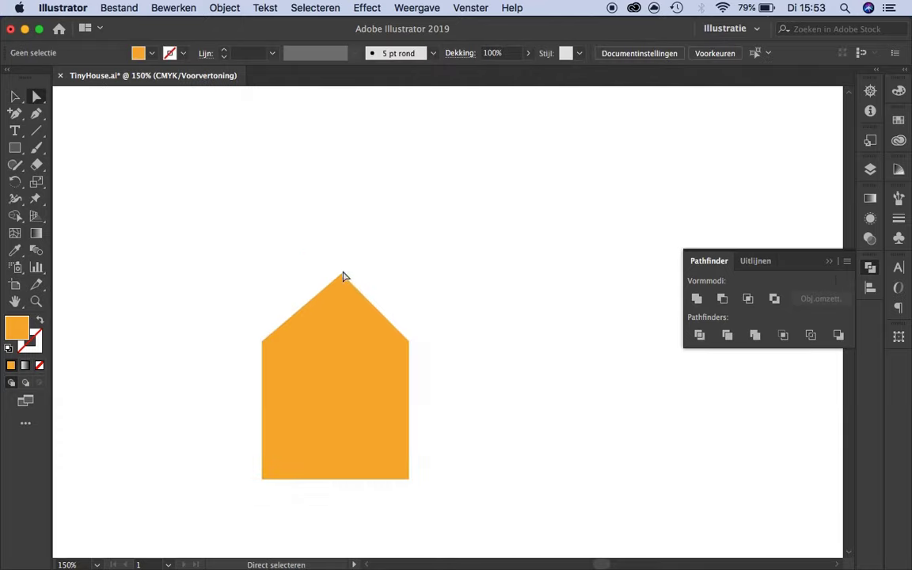
pyautogui.hotkey('ctrl', 'shift', 'F9')
# Close the side wall path at the house's bottom corner and fill it darker orange
pyautogui.press('p')
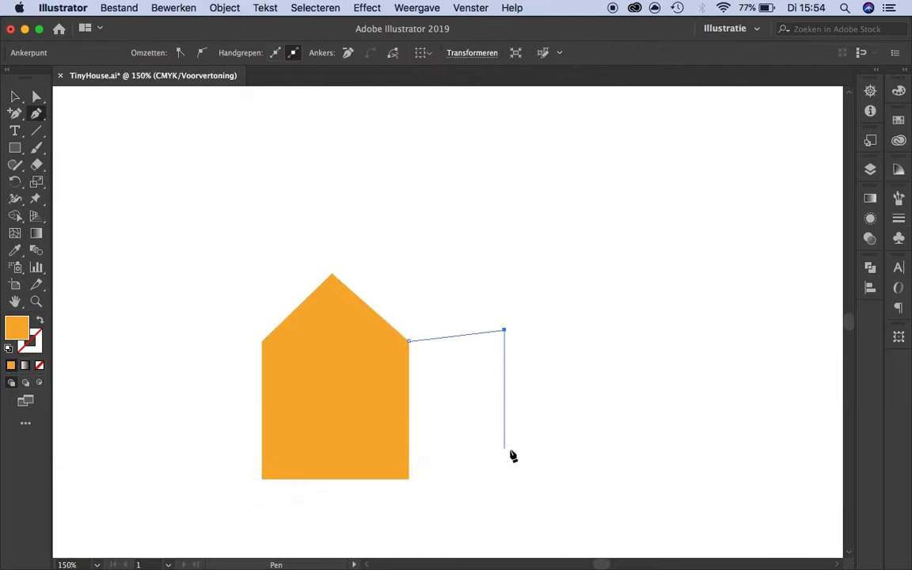
pyautogui.click(505, 450)
pyautogui.click(409, 478)
pyautogui.click(409, 341)
pyautogui.doubleClick(30, 341)
pyautogui.click(893, 263)
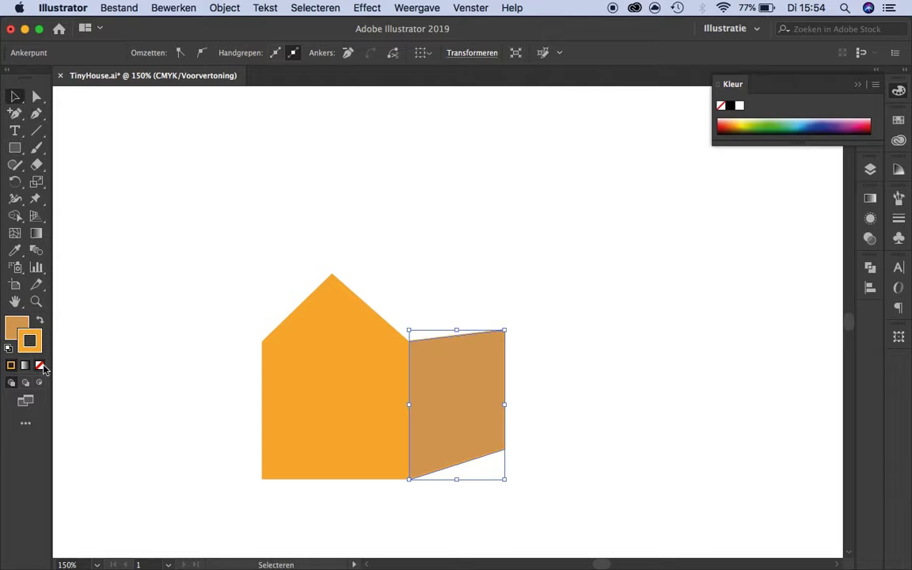
pyautogui.click(151, 53)
pyautogui.click(41, 81)
# Show the rulers and raise the front wall's bottom-left anchor to tilt its edge
pyautogui.scroll(-2, 607, 197)
pyautogui.scroll(6, 417, 308)
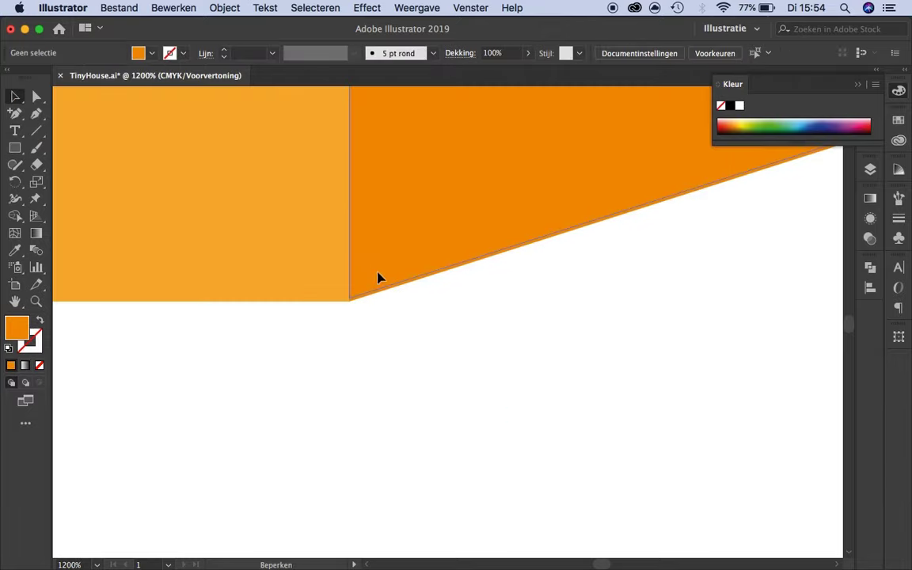
pyautogui.scroll(3, 338, 257)
pyautogui.scroll(-9, 338, 257)
pyautogui.scroll(1, 264, 249)
pyautogui.scroll(-2, 265, 250)
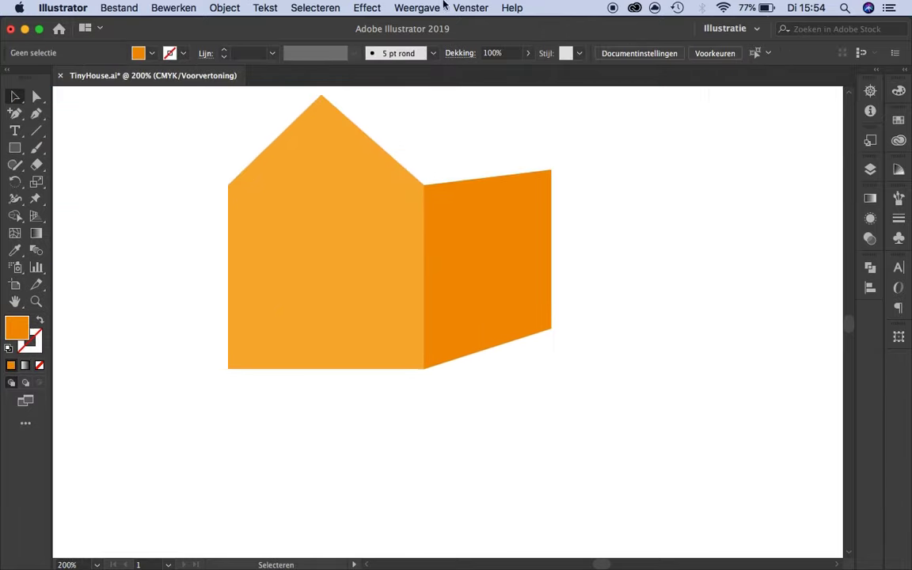
pyautogui.press('super+r')
pyautogui.press('a')
pyautogui.moveTo(230, 371); pyautogui.dragTo(231, 360)
pyautogui.scroll(2, 317, 317)
pyautogui.click(77, 164)
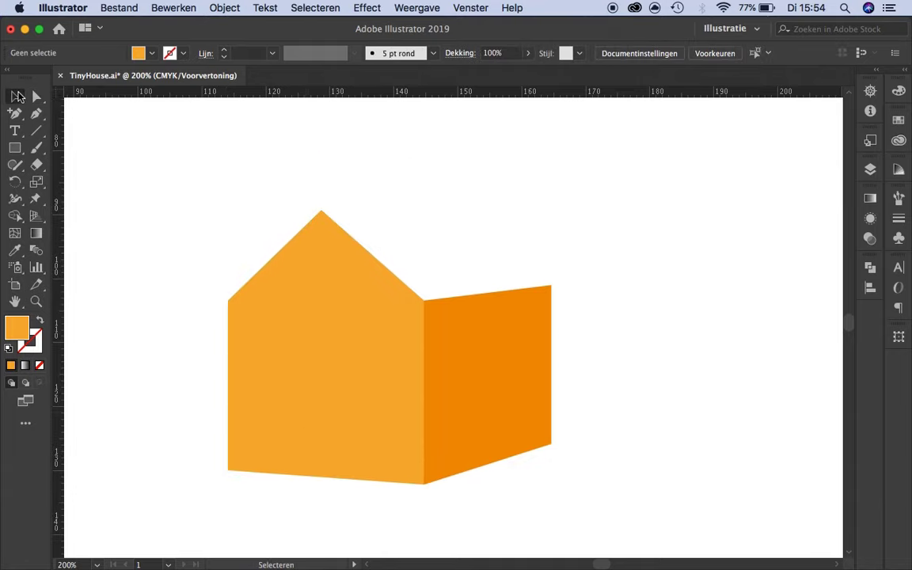
# Close the red-orange roof shape and snap its corner onto the side wall's corner
pyautogui.click(570, 283)
pyautogui.click(320, 203)
pyautogui.press('a')
pyautogui.scroll(1, 324, 214)
pyautogui.moveTo(699, 331); pyautogui.dragTo(697, 326)
pyautogui.press('super+minus')
pyautogui.press('super+minus')
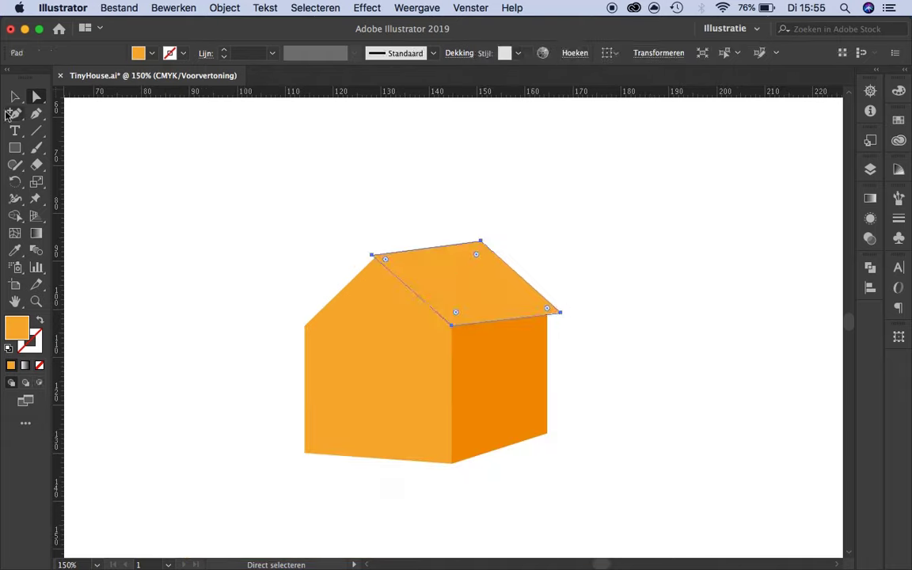
pyautogui.press('super+z')
pyautogui.press('super+plus')
pyautogui.press('a')
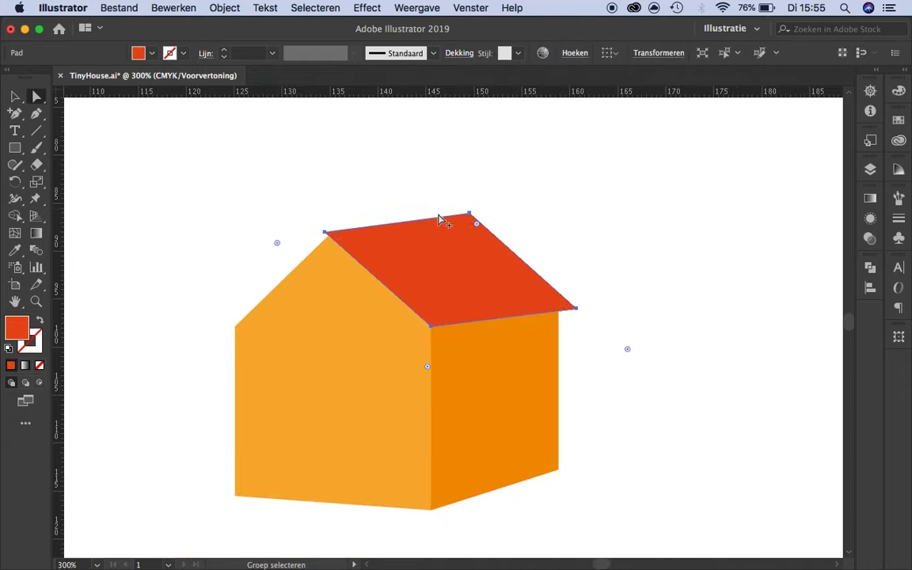
pyautogui.click(277, 219)
# Move the roof's top edge anchors onto the house peak
pyautogui.press('super+plus')
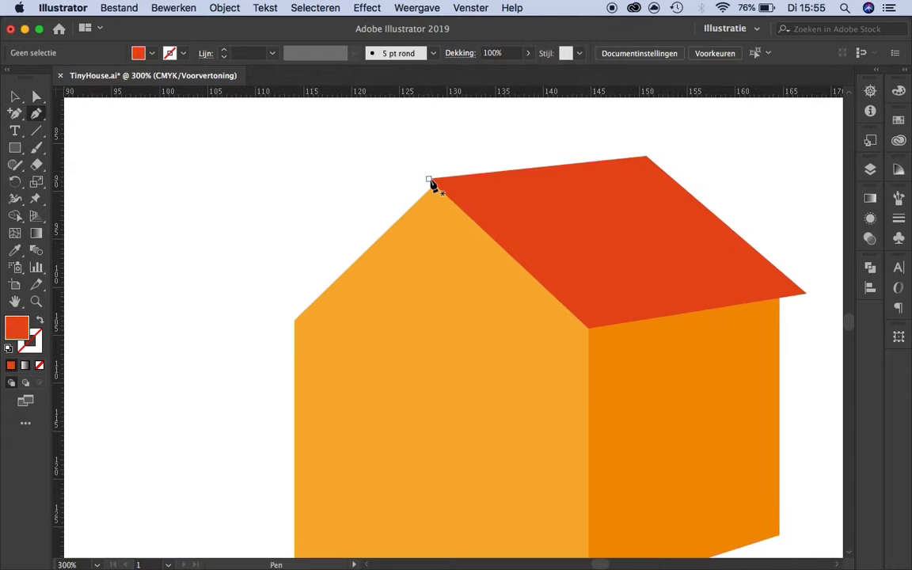
pyautogui.click(429, 180)
pyautogui.keyDown('shift'); pyautogui.click(643, 157); pyautogui.keyUp('shift')
pyautogui.moveTo(429, 180); pyautogui.dragTo(435, 184)
pyautogui.click(269, 203)
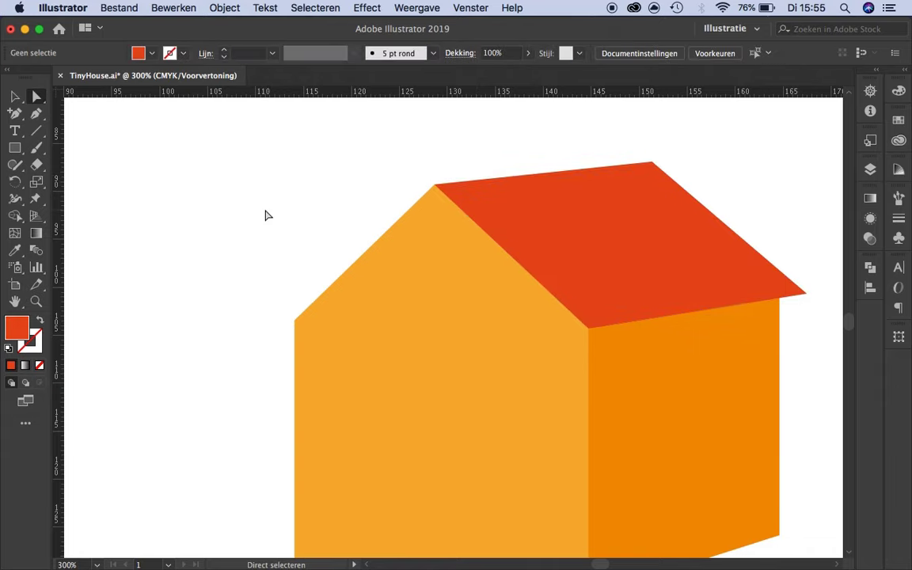
# Draw a salmon edge band along the front gable slope of the roof
pyautogui.click(589, 344)
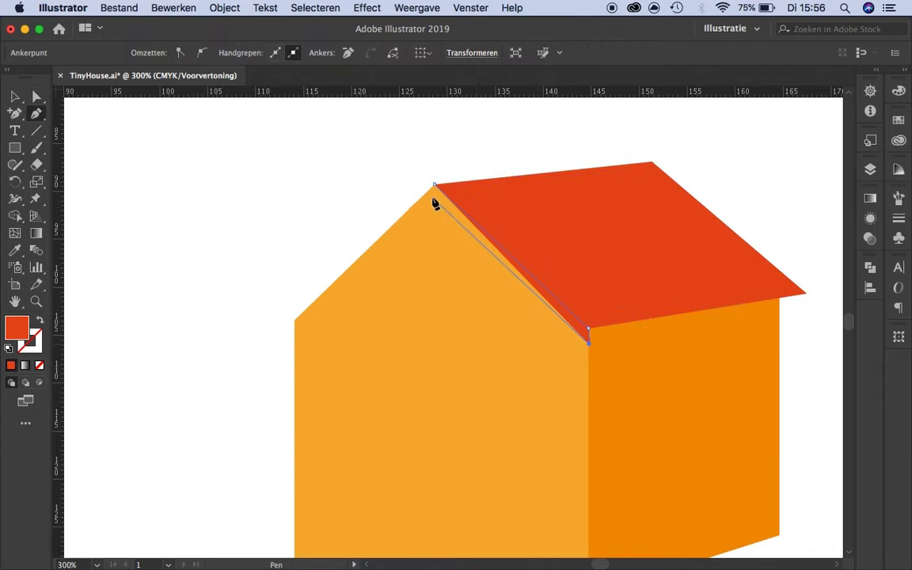
pyautogui.click(434, 185)
pyautogui.press('v')
pyautogui.doubleClick(17, 327)
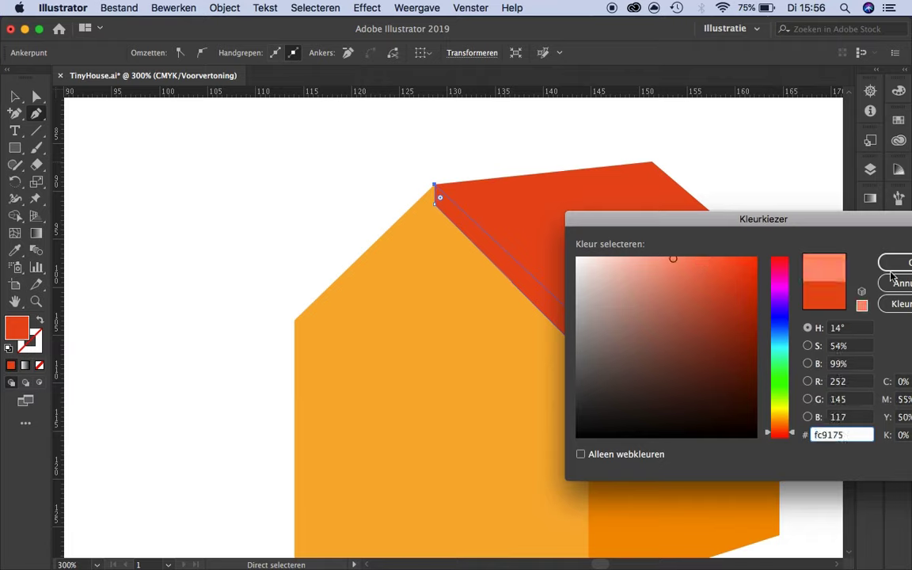
pyautogui.click(893, 264)
pyautogui.press('super+minus')
pyautogui.press('super+minus')
pyautogui.press('super+plus')
# Draw the front eave band and fill it with the roof's sampled red, slightly adjusted
pyautogui.press('p')
pyautogui.click(463, 320)
pyautogui.press('super+plus')
pyautogui.press('super+plus')
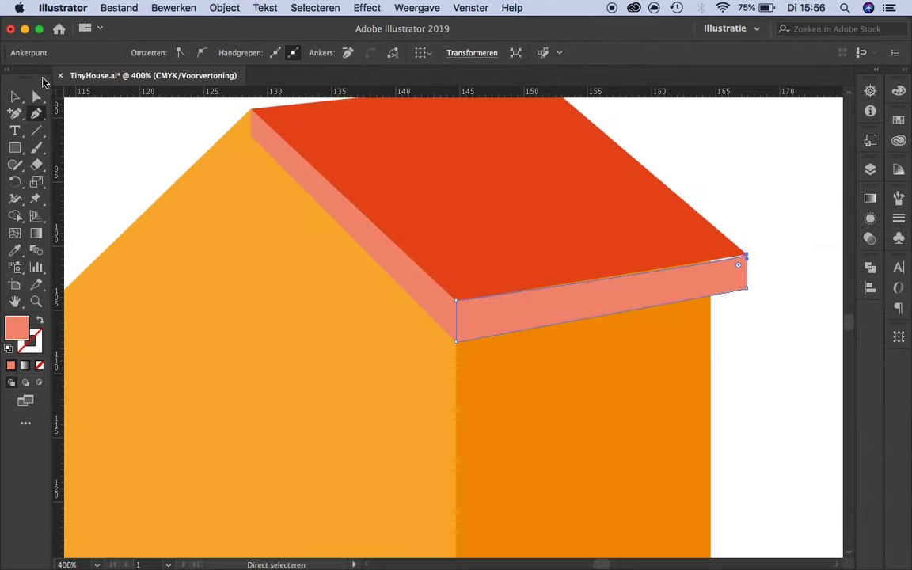
pyautogui.press('super+plus')
pyautogui.click(304, 327)
pyautogui.press('super+minus')
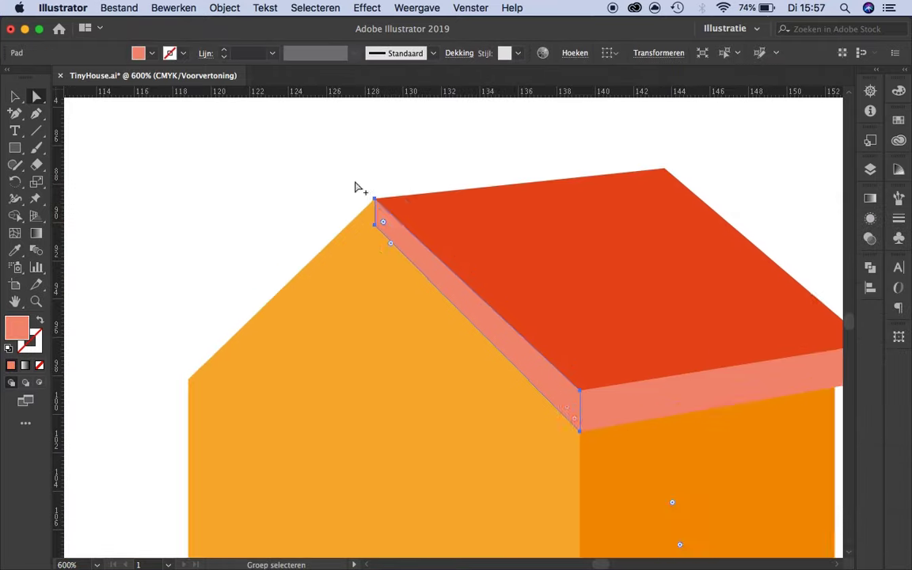
pyautogui.press('super+minus')
pyautogui.press('i')
pyautogui.click(463, 305)
pyautogui.doubleClick(16, 327)
pyautogui.press('Return')
pyautogui.press('v')
pyautogui.press('shift+super+a')
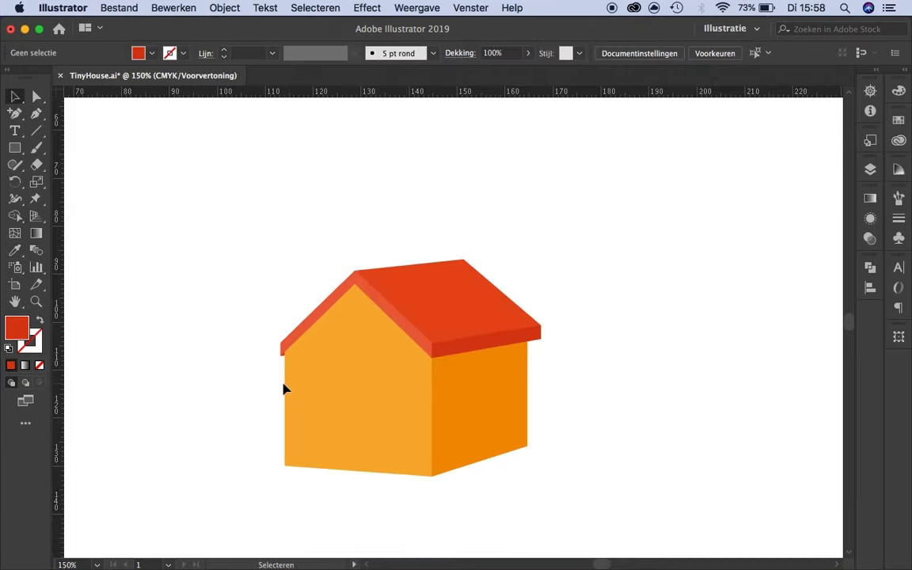
# Add a darker orange shadow triangle under the roof on the front gable
pyautogui.scroll(2, 285, 389)
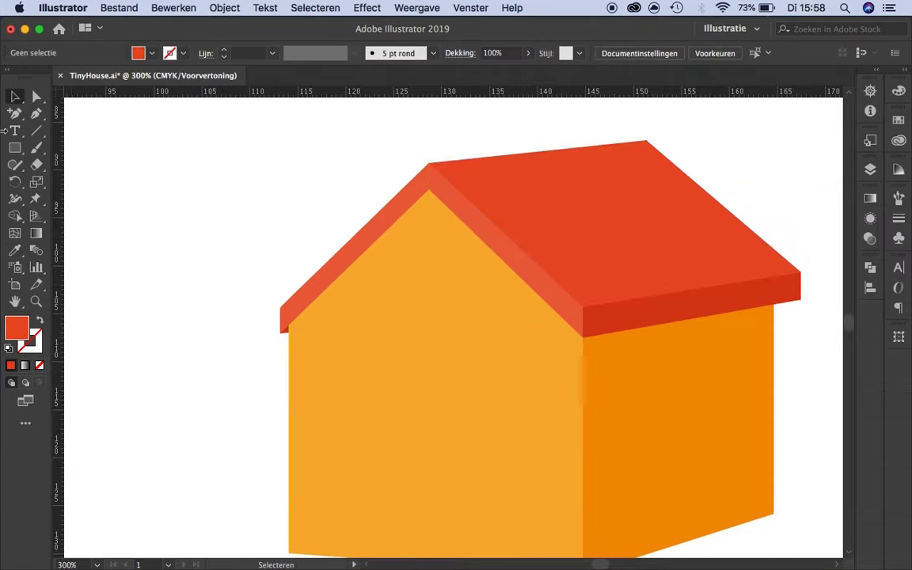
pyautogui.click(582, 342)
pyautogui.scroll(4, 600, 310)
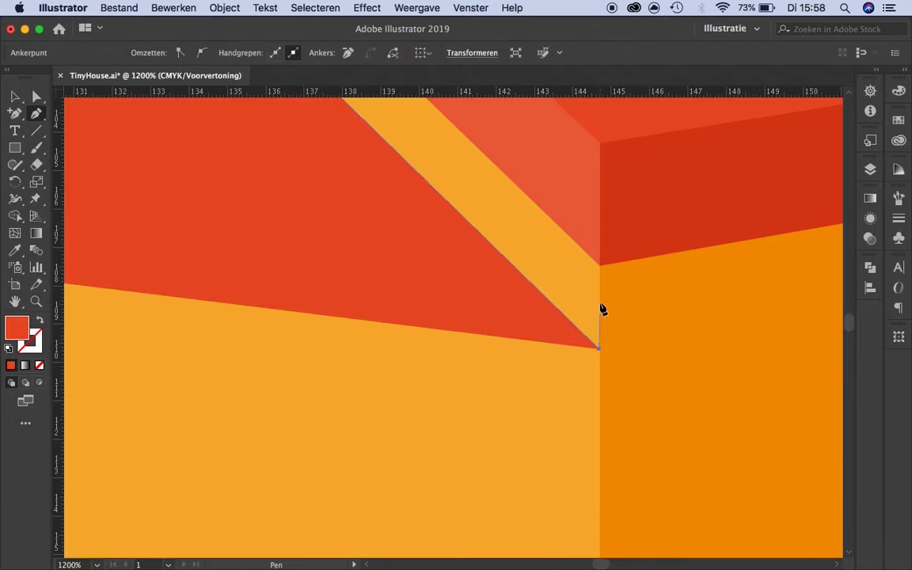
pyautogui.scroll(-4, 623, 265)
pyautogui.press('i')
pyautogui.click(380, 356)
pyautogui.doubleClick(16, 326)
pyautogui.press('Escape')
pyautogui.press('v')
pyautogui.click(253, 279)
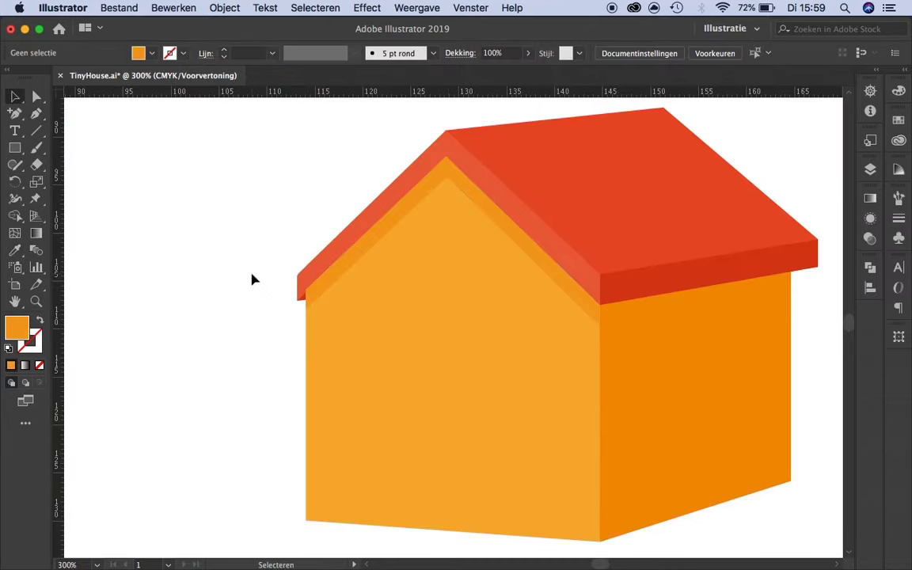
# Add a darker orange shadow strip under the eave on the side wall
pyautogui.hscroll(5, 252, 279)
pyautogui.scroll(4, 623, 283)
pyautogui.click(619, 259)
pyautogui.scroll(-4, 641, 285)
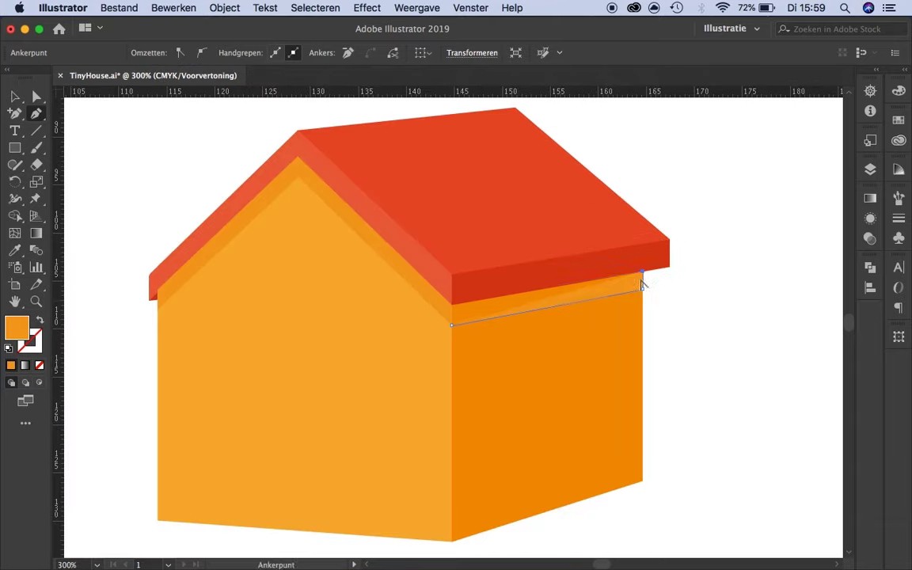
pyautogui.doubleClick(16, 327)
pyautogui.press('Return')
pyautogui.press('v')
pyautogui.click(211, 167)
pyautogui.scroll(-3, 210, 168)
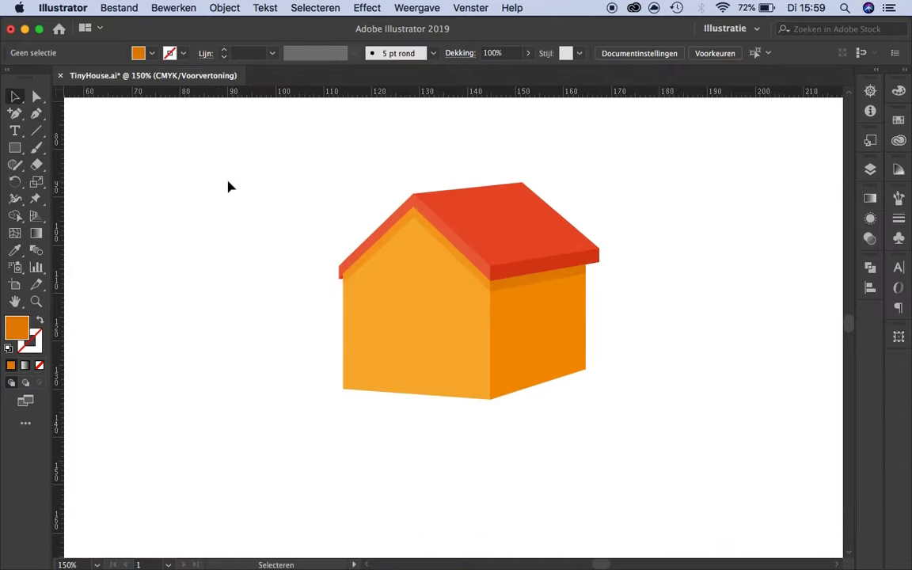
pyautogui.scroll(3, 228, 185)
# Adjust anchors on the roof's left face and the side wall corner
pyautogui.press('a')
pyautogui.scroll(1, 455, 232)
pyautogui.click(376, 237)
pyautogui.scroll(-2, 395, 220)
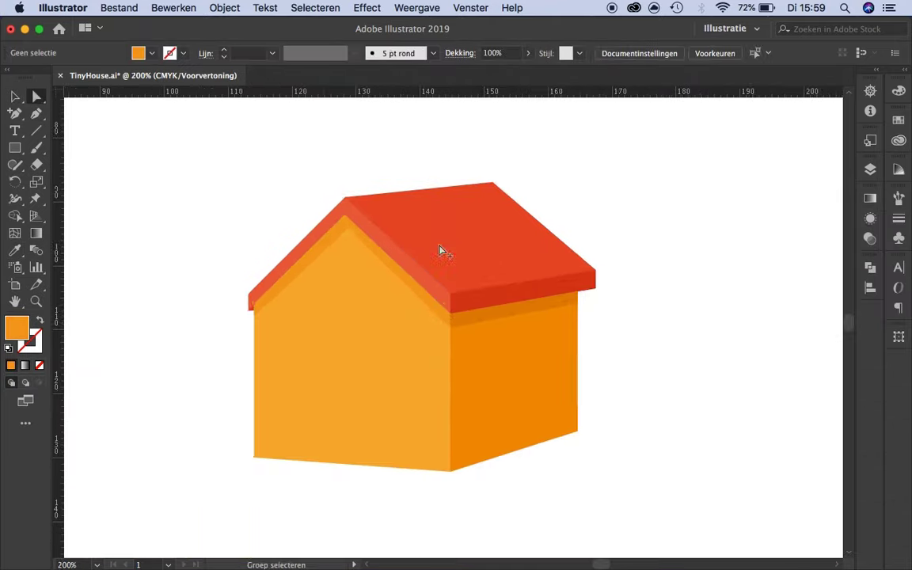
pyautogui.scroll(-2, 364, 362)
pyautogui.scroll(-1, 364, 362)
pyautogui.click(618, 389)
pyautogui.hscroll(3, 554, 356)
pyautogui.click(486, 326)
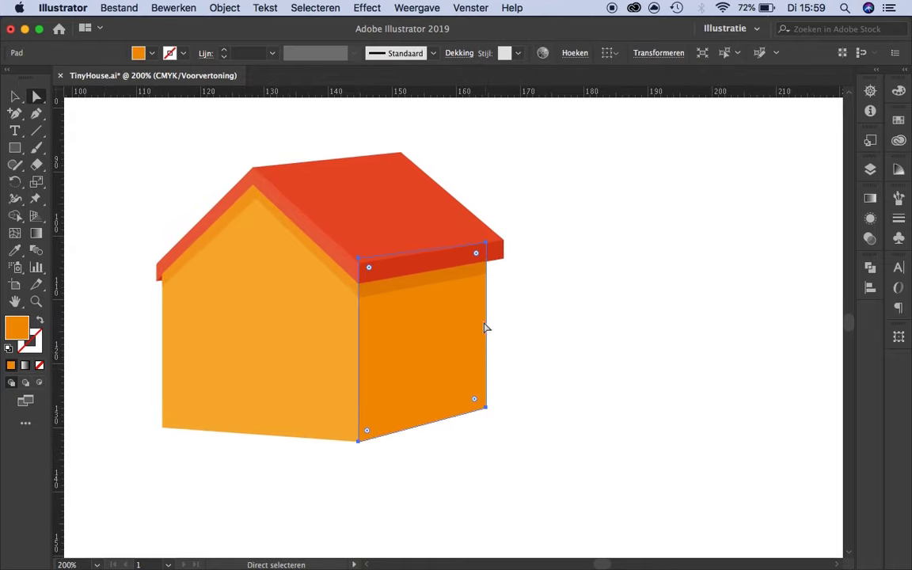
pyautogui.click(499, 408)
# Fine-tune the front strip and shadow strip corners, and place a guide through the roof peak
pyautogui.scroll(4, 425, 236)
pyautogui.click(425, 210)
pyautogui.click(425, 247)
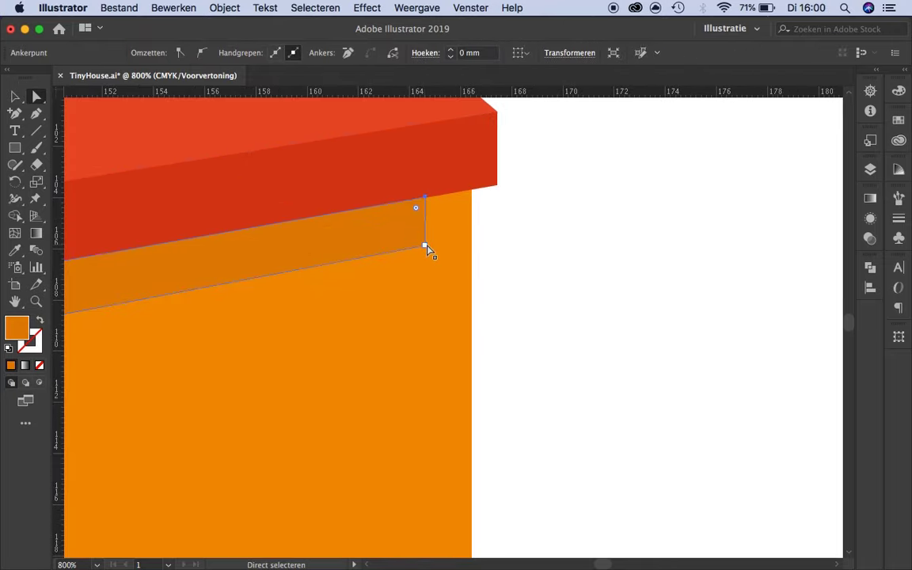
pyautogui.scroll(-4, 478, 196)
pyautogui.rightClick(467, 192)
pyautogui.scroll(5, 529, 269)
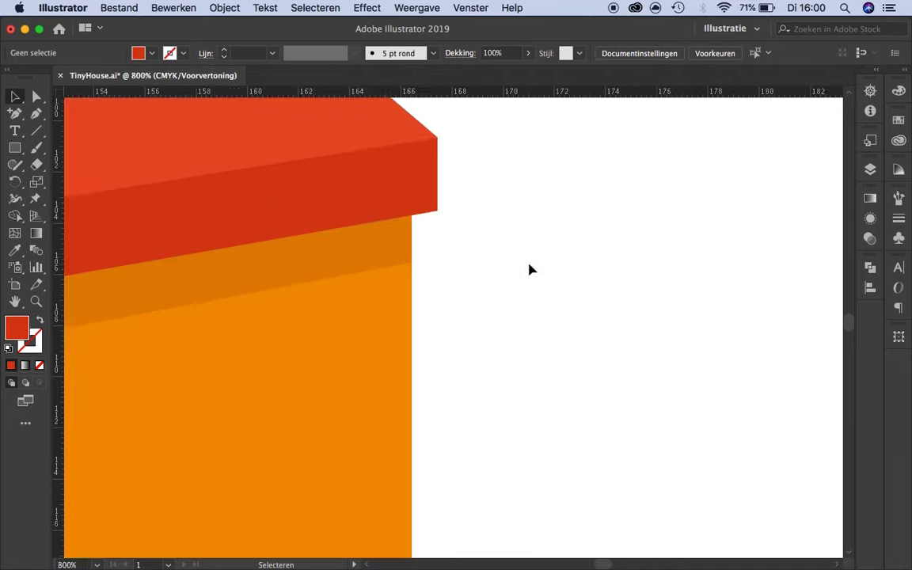
pyautogui.click(401, 274)
pyautogui.scroll(-4, 402, 277)
pyautogui.click(631, 260)
pyautogui.scroll(3, 441, 283)
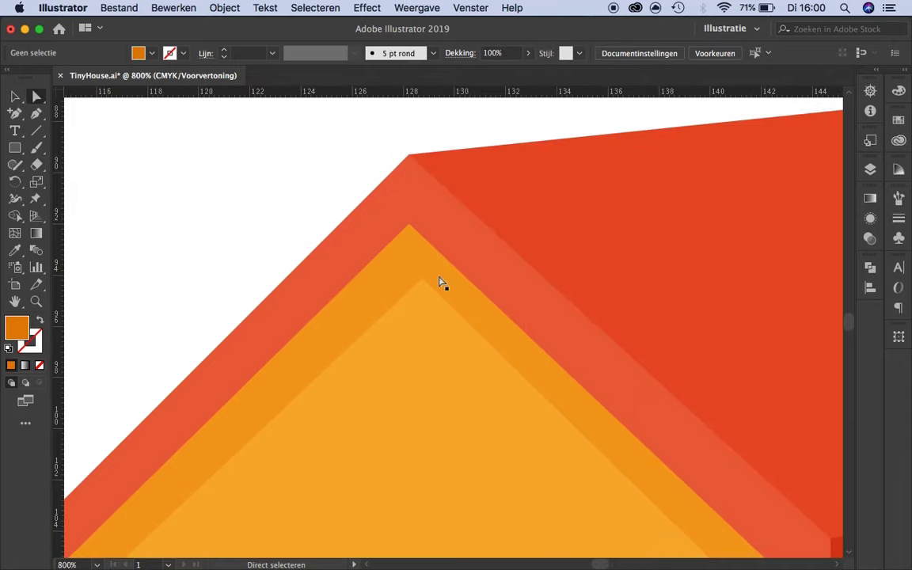
pyautogui.click(410, 206)
pyautogui.scroll(-3, 282, 191)
# Apply pale peach ffcd85 to the front wall and start a small rectangle below the house
pyautogui.scroll(-2, 282, 190)
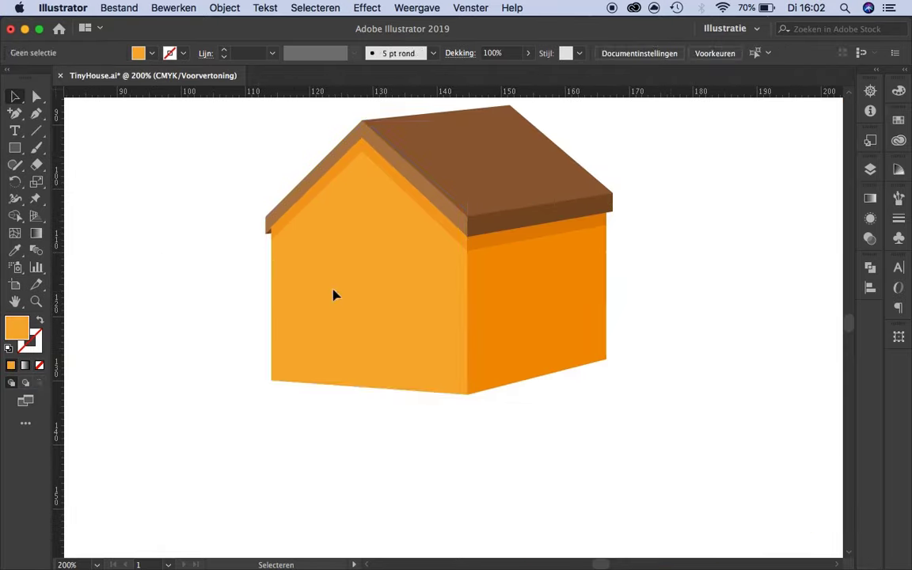
pyautogui.press('Return')
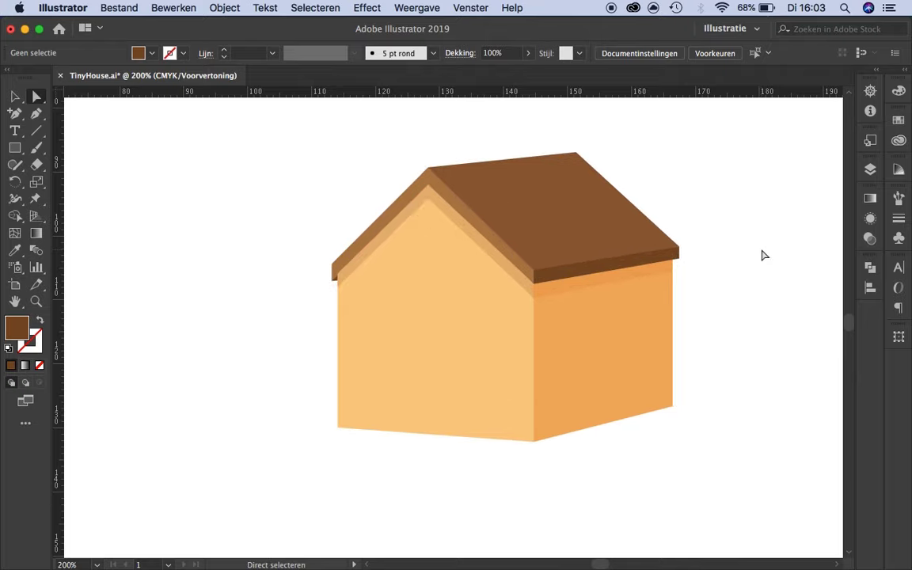
pyautogui.moveTo(391, 413); pyautogui.dragTo(391, 414)
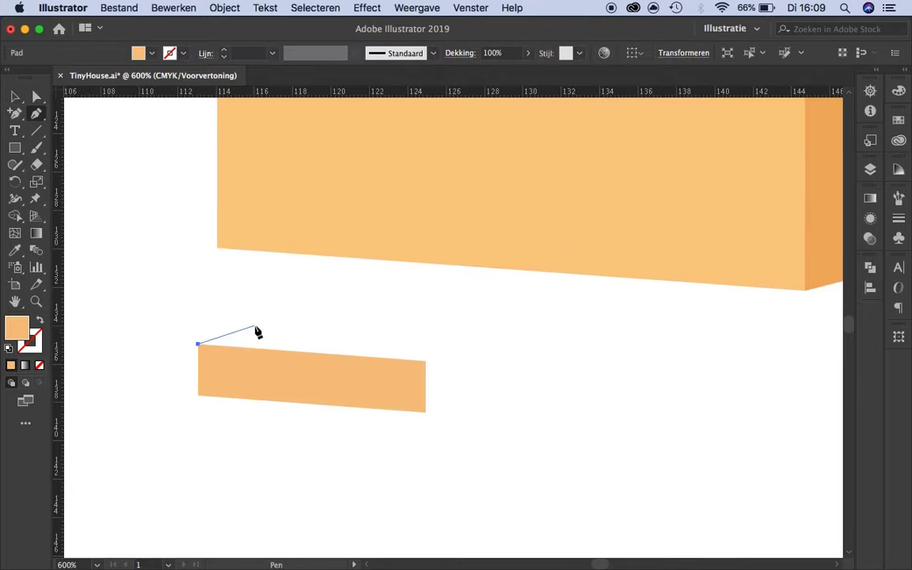
# Shape the first step's faces at the wall's foot and give them a pale peach fill
pyautogui.click(254, 326)
pyautogui.moveTo(456, 352); pyautogui.dragTo(459, 346)
pyautogui.press('super+shift+a')
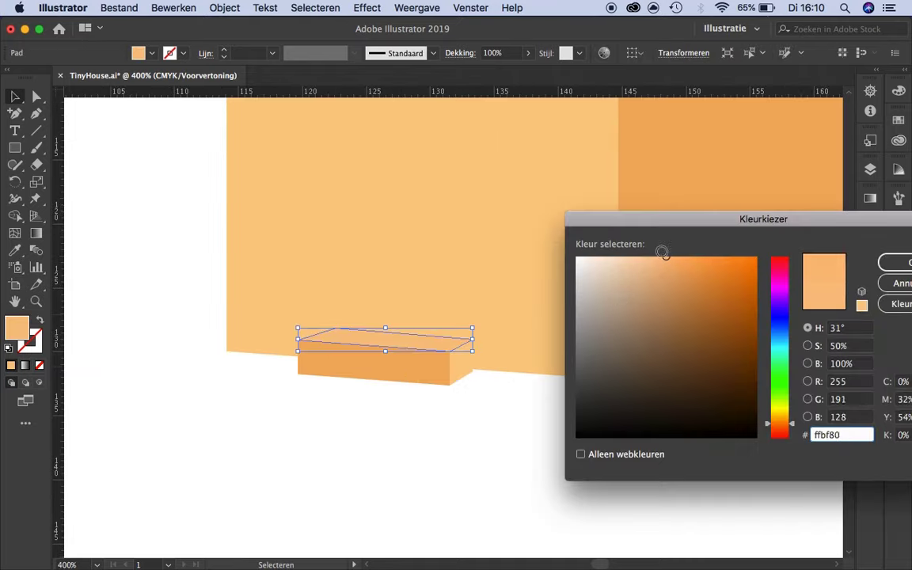
pyautogui.press('Return')
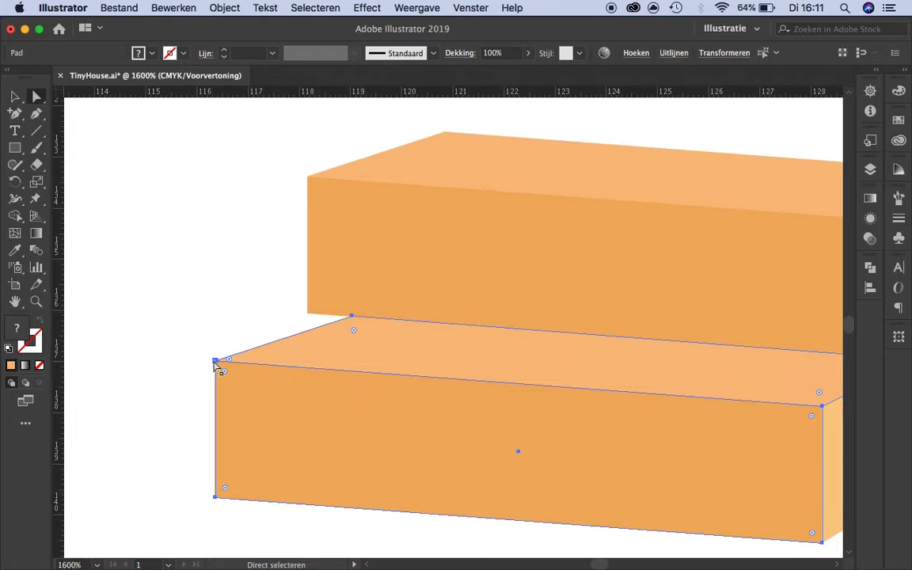
pyautogui.click(352, 317)
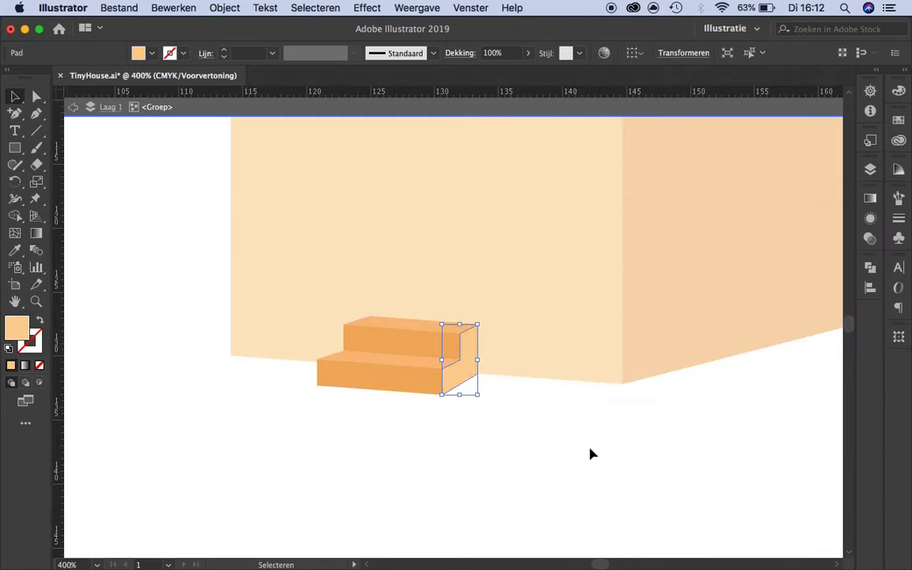
pyautogui.scroll(-5, 465, 472)
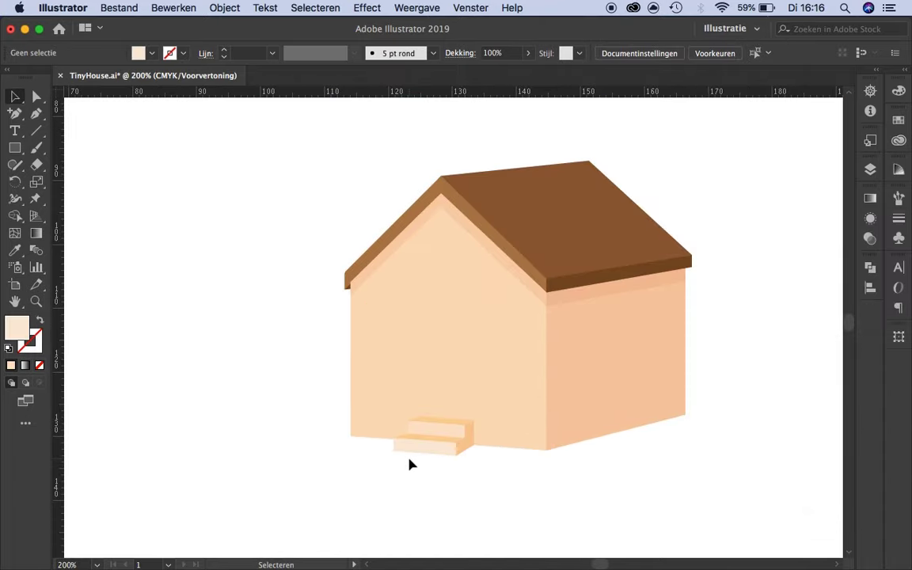
# Zoom in on the front wall above the pale peach steps to check the door panel
pyautogui.press('super+plus')
# Draw the door outline above the steps and pull its top-left corner inward
pyautogui.press('p')
pyautogui.click(427, 394)
pyautogui.click(426, 242)
pyautogui.press('super+z')
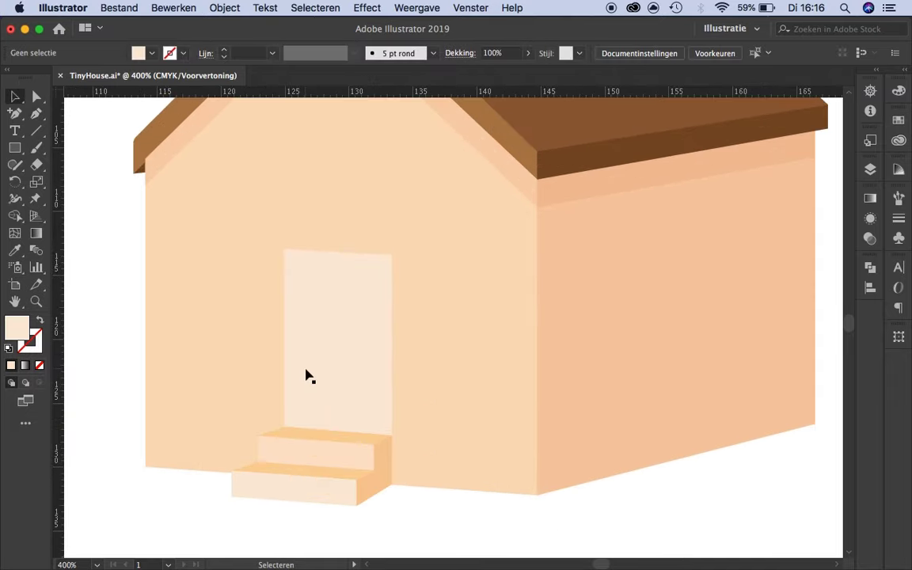
pyautogui.moveTo(285, 249); pyautogui.dragTo(288, 253)
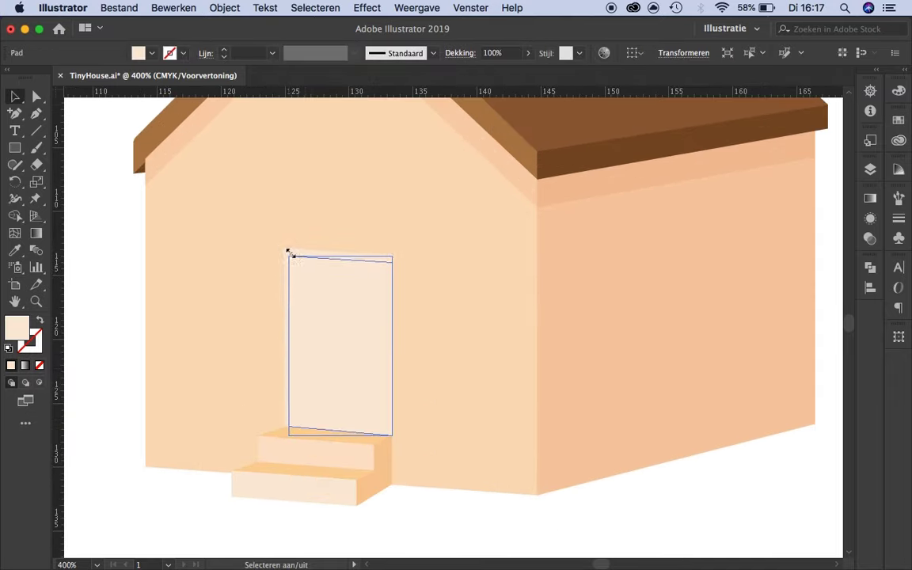
# Divide the door shape to split off a strip along its left edge
pyautogui.press('shift+super+F9')
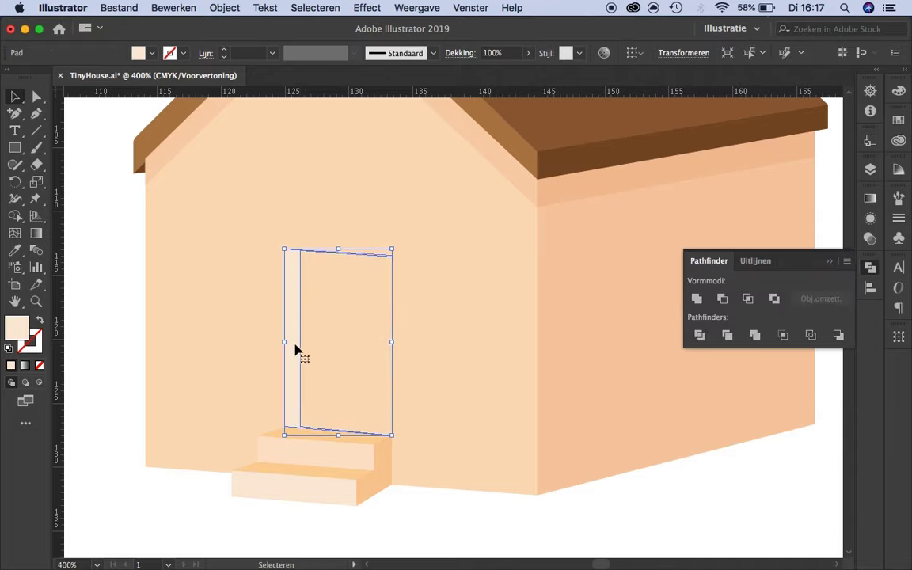
pyautogui.press('super+equal')
pyautogui.click(35, 114)
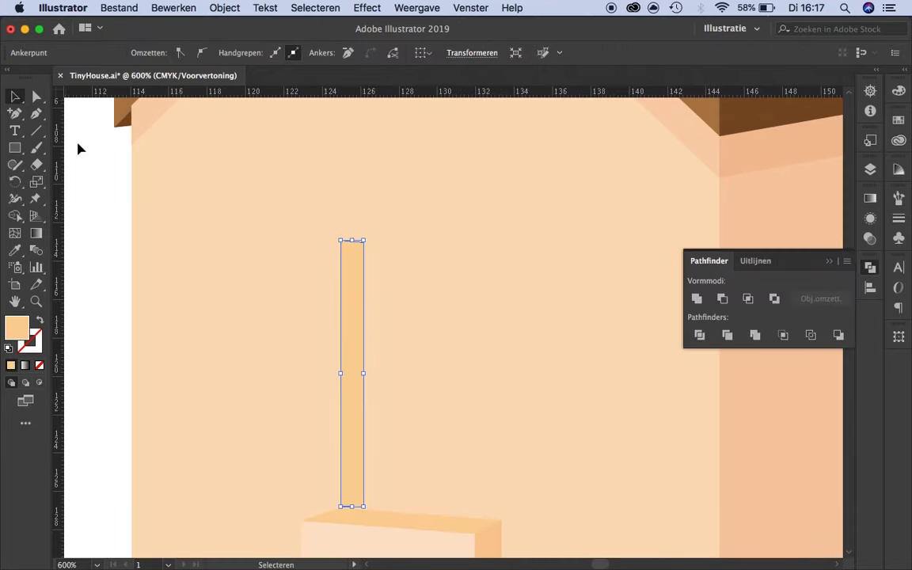
pyautogui.press('super+shift+a')
pyautogui.press('super+minus')
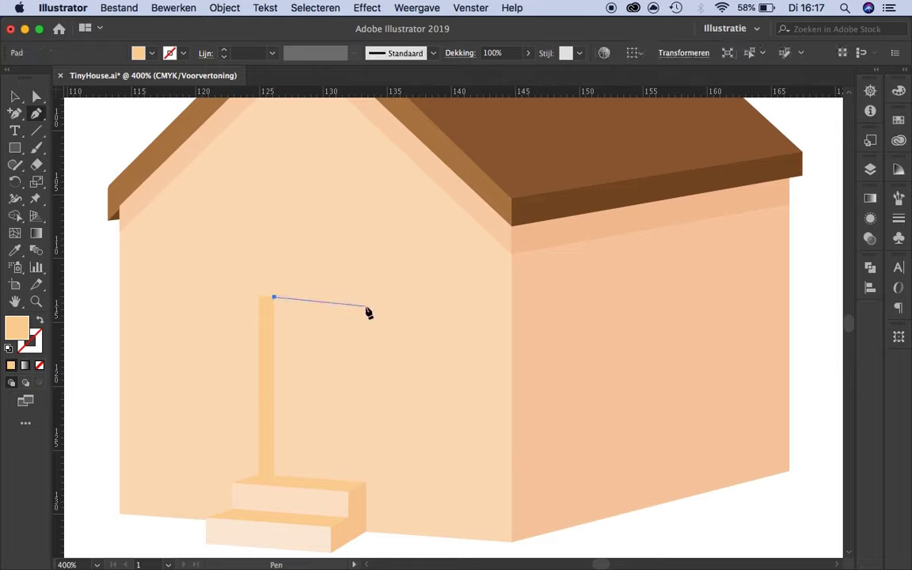
pyautogui.press('super+minus')
pyautogui.press('super+equal')
# Fill the door panel dark brown and align the left strip's top corner with the door
pyautogui.click(152, 54)
pyautogui.click(79, 97)
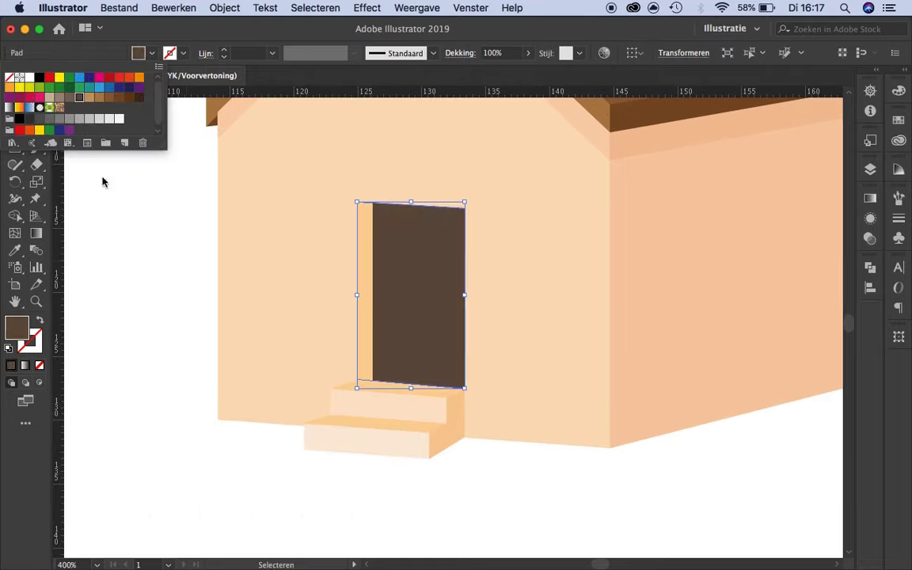
pyautogui.click(102, 182)
pyautogui.press('super+equal')
pyautogui.press('super+equal')
pyautogui.press('a')
pyautogui.click(311, 228)
pyautogui.press('super+minus')
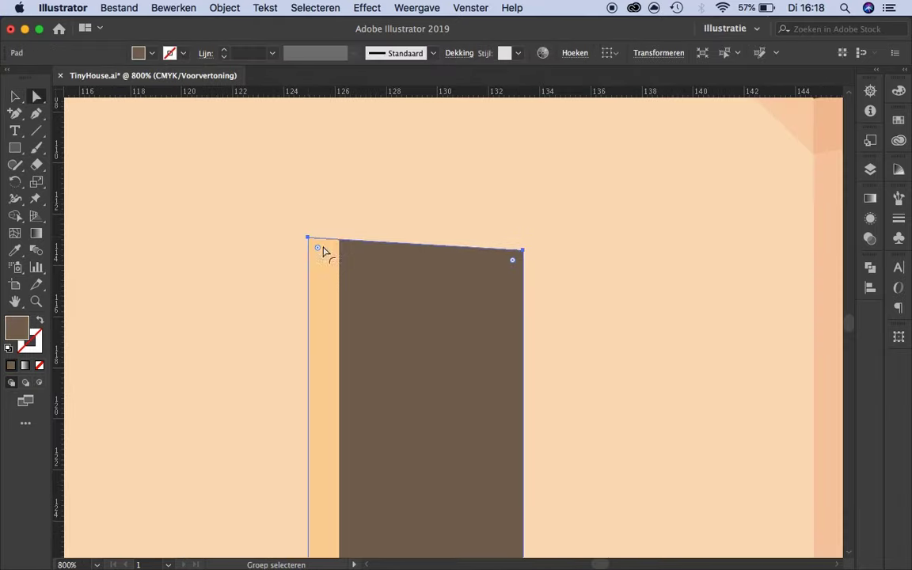
pyautogui.press('super+equal')
pyautogui.press('super+equal')
pyautogui.press('super+equal')
pyautogui.click(213, 484)
pyautogui.press('super+minus')
pyautogui.press('super+minus')
pyautogui.press('super+minus')
pyautogui.press('super+equal')
pyautogui.press('super+equal')
pyautogui.press('super+equal')
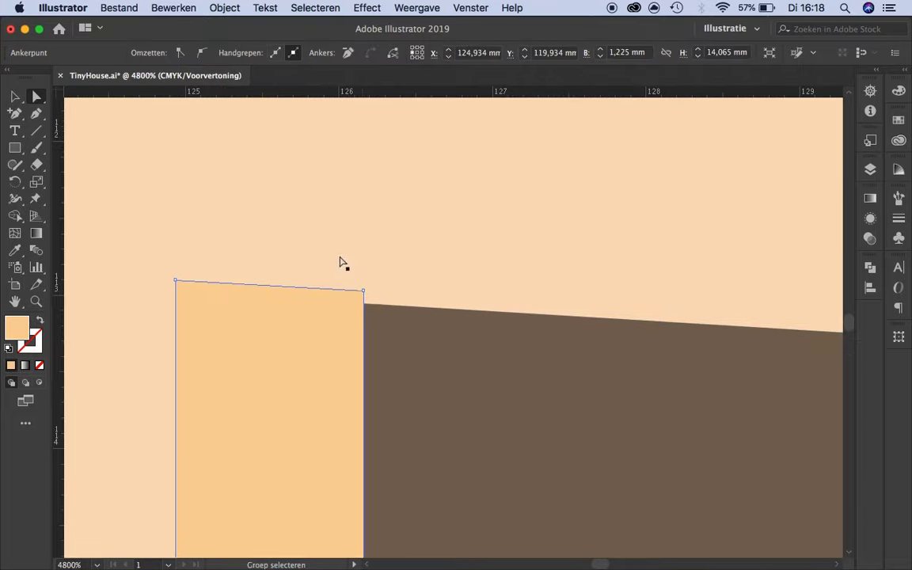
pyautogui.press('super+minus')
pyautogui.press('super+minus')
pyautogui.press('super+minus')
# Sample the door's brown onto the strip and recolour the door panel a redder brown
pyautogui.press('i')
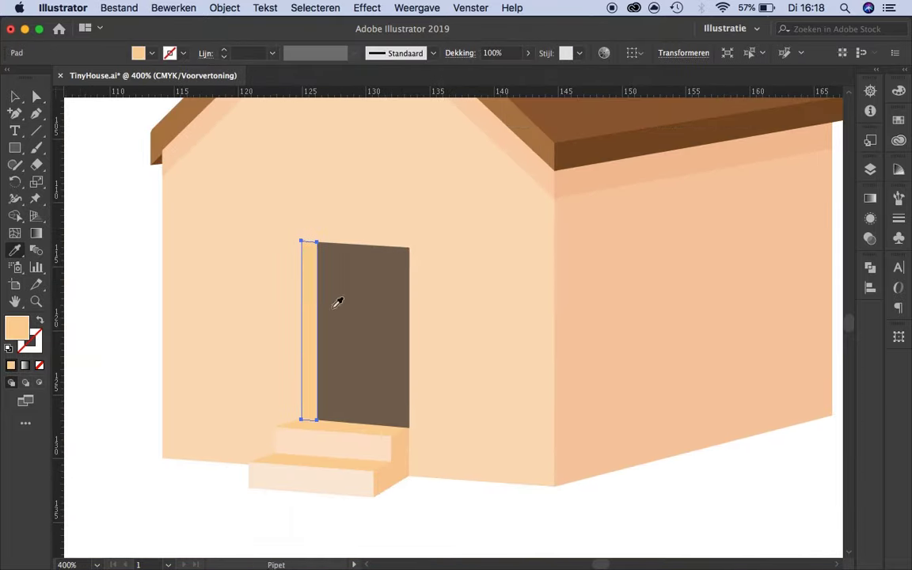
pyautogui.click(335, 301)
pyautogui.click(885, 275)
pyautogui.press('super+equal')
pyautogui.click(316, 339)
pyautogui.doubleClick(17, 327)
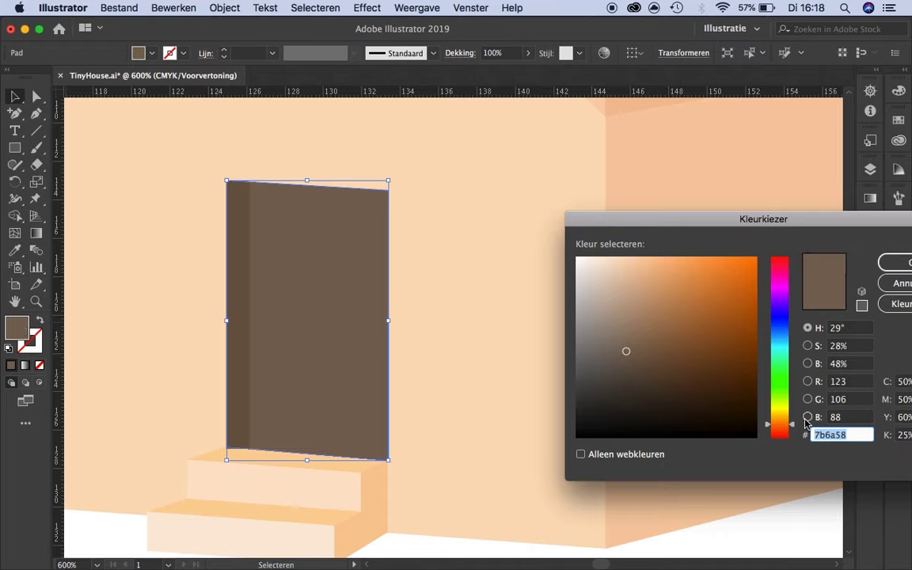
pyautogui.click(666, 338)
pyautogui.press('Return')
pyautogui.click(238, 316)
# Give the left strip a darker brown and place a copy of the door beside the house
pyautogui.doubleClick(16, 327)
pyautogui.press('Return')
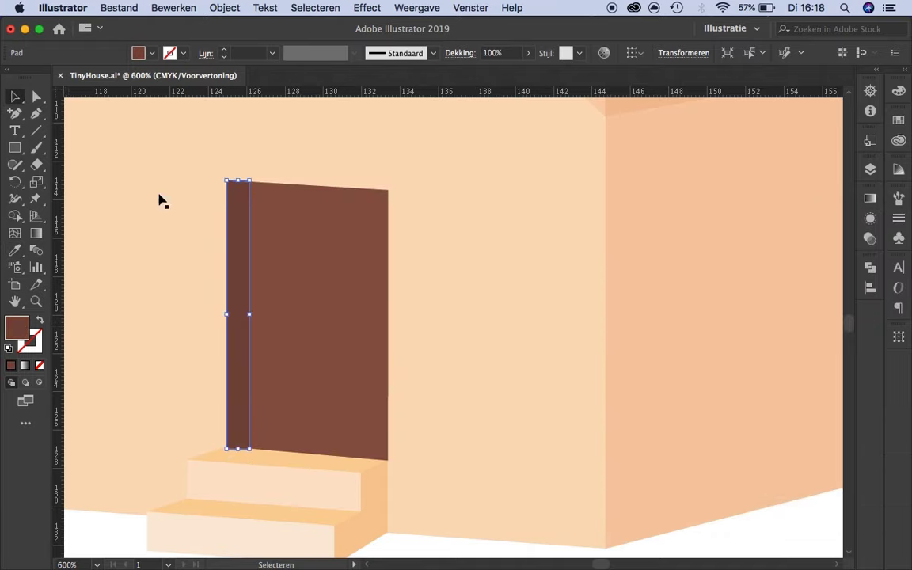
pyautogui.click(159, 199)
pyautogui.hscroll(-3, 398, 405)
pyautogui.press('super+minus')
pyautogui.press('super+minus')
pyautogui.press('super+minus')
pyautogui.click(454, 264)
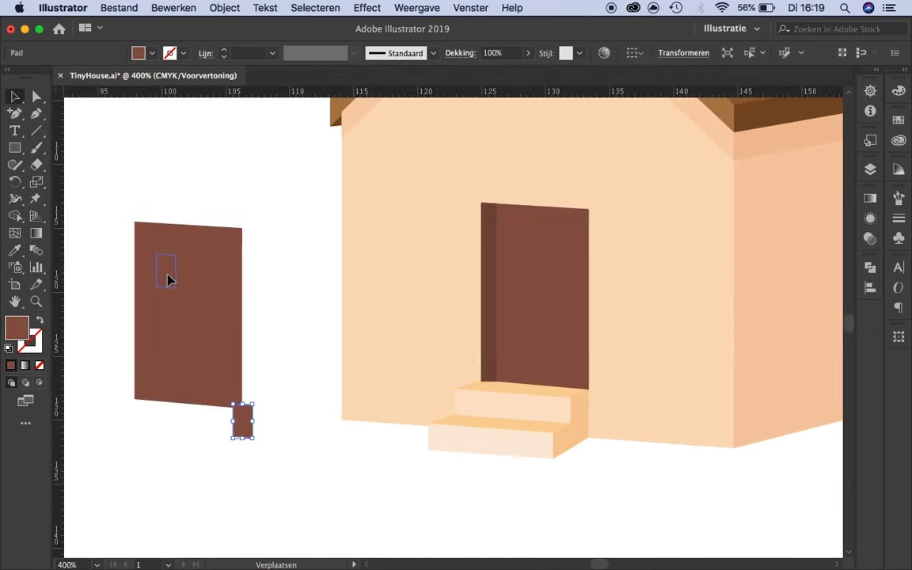
# Copy the small rectangle onto the door copy as the window pane
pyautogui.moveTo(416, 360); pyautogui.dragTo(560, 378)
pyautogui.press('Escape')
pyautogui.press('super+minus')
pyautogui.press('super+minus')
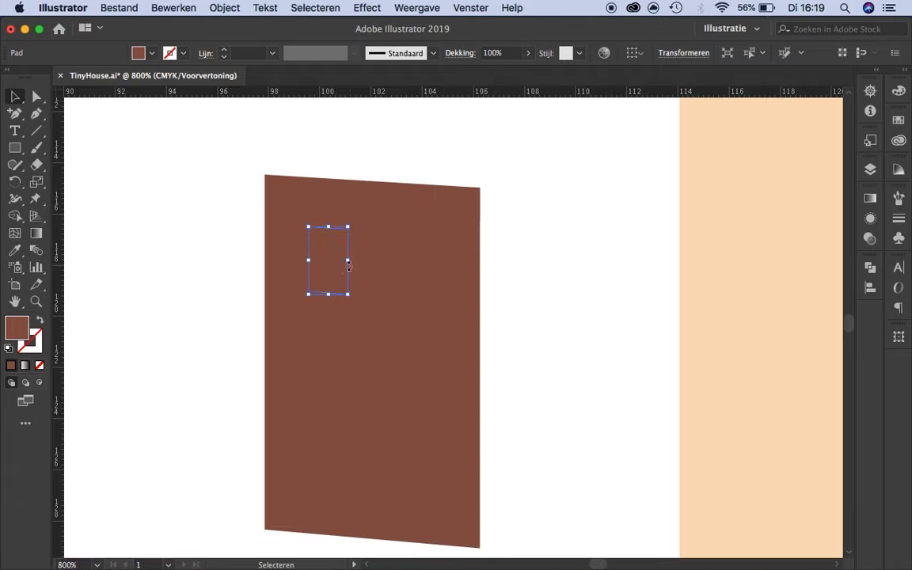
pyautogui.click(870, 267)
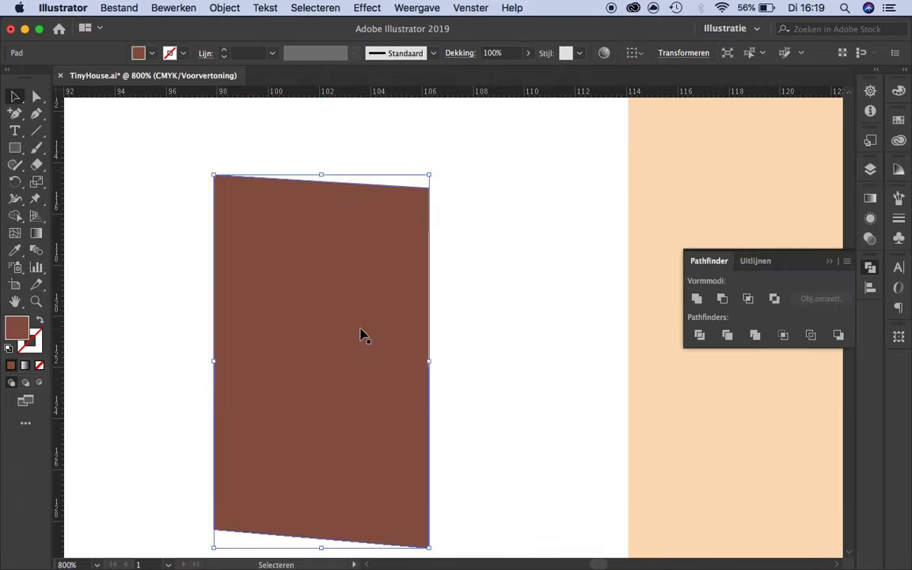
pyautogui.press('super+plus')
pyautogui.press('super+plus')
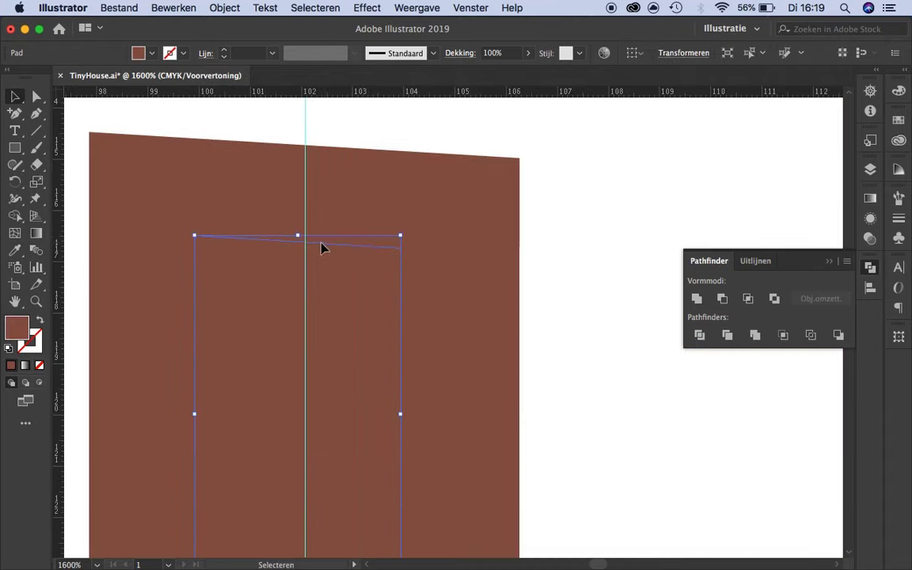
pyautogui.press('super+minus')
pyautogui.press('super+minus')
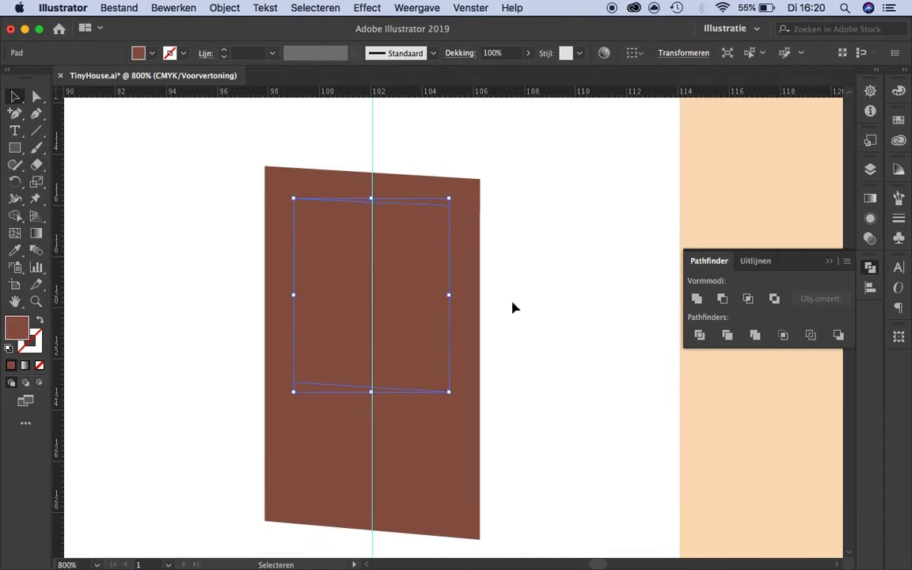
pyautogui.scroll(-3, 512, 307)
pyautogui.scroll(2, 652, 261)
# Recolour the window pane from the swatches and start drawing its glare triangle
pyautogui.click(151, 53)
pyautogui.click(31, 94)
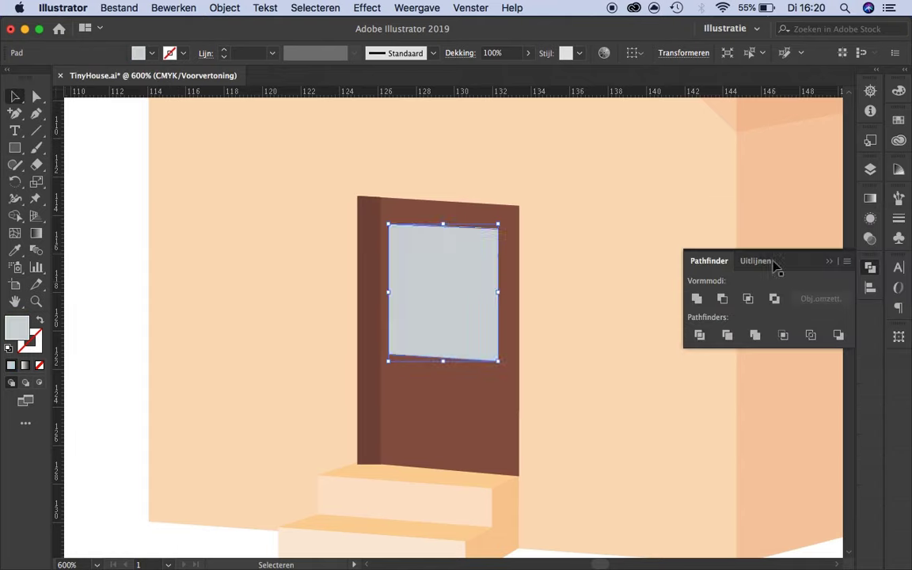
pyautogui.press('super+shift+a')
pyautogui.scroll(-2, 209, 310)
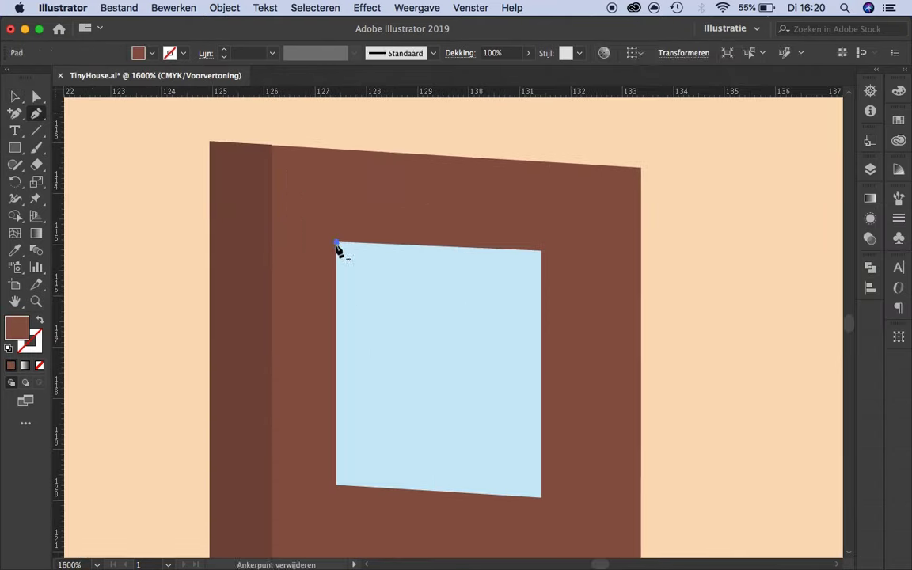
pyautogui.click(337, 305)
pyautogui.click(527, 496)
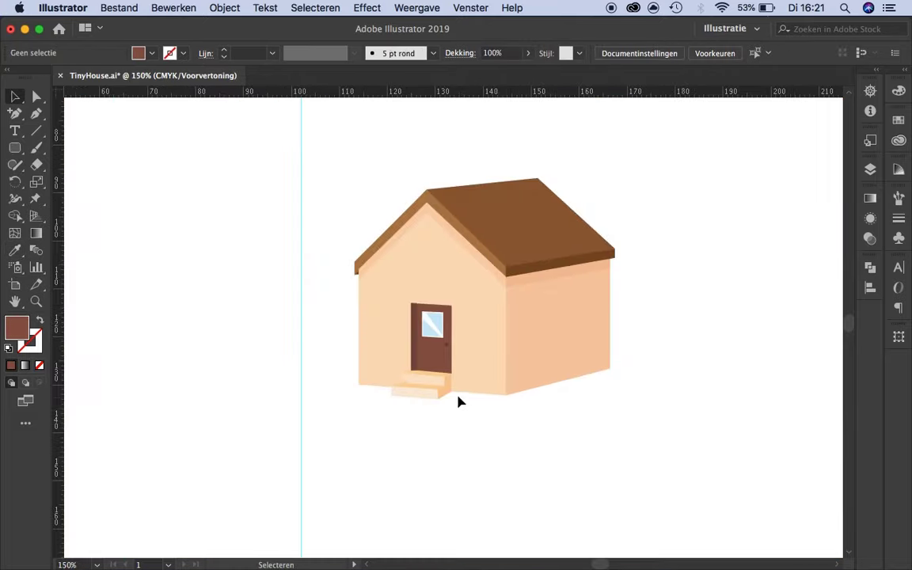
# Select the door's window so it can be duplicated beside the door
pyautogui.click(434, 344)
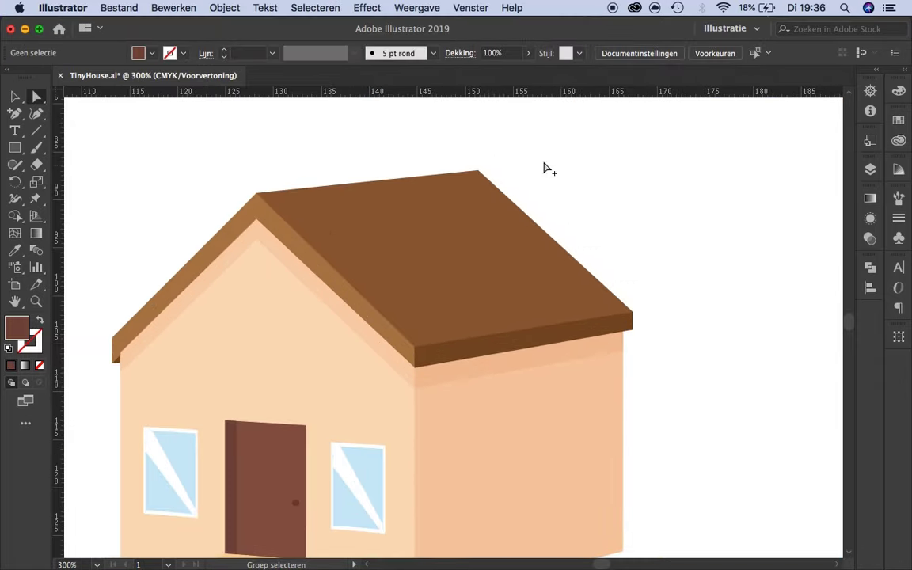
# Draw the chimney's first face on the roof with the Pen tool
pyautogui.press('p')
pyautogui.click(452, 228)
pyautogui.click(452, 183)
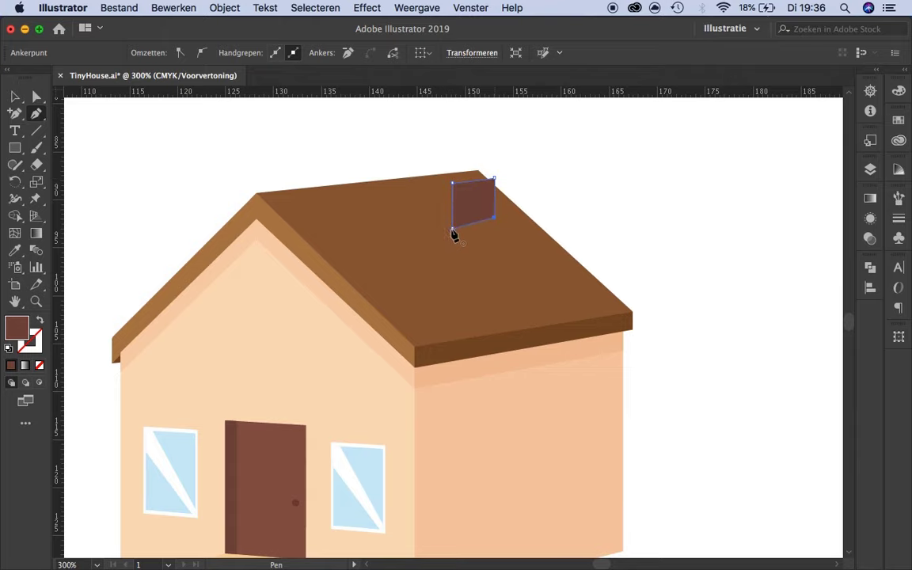
pyautogui.press('a')
pyautogui.hotkey('ctrl', '+')
pyautogui.hotkey('ctrl', '+')
pyautogui.hotkey('ctrl', '+')
pyautogui.hotkey('ctrl', '-')
pyautogui.hotkey('ctrl', '-')
pyautogui.hotkey('ctrl', 'shift', 'a')
pyautogui.scroll(2, 438, 204)
# Draw the chimney's left face and fill it a lighter brown
pyautogui.press('p')
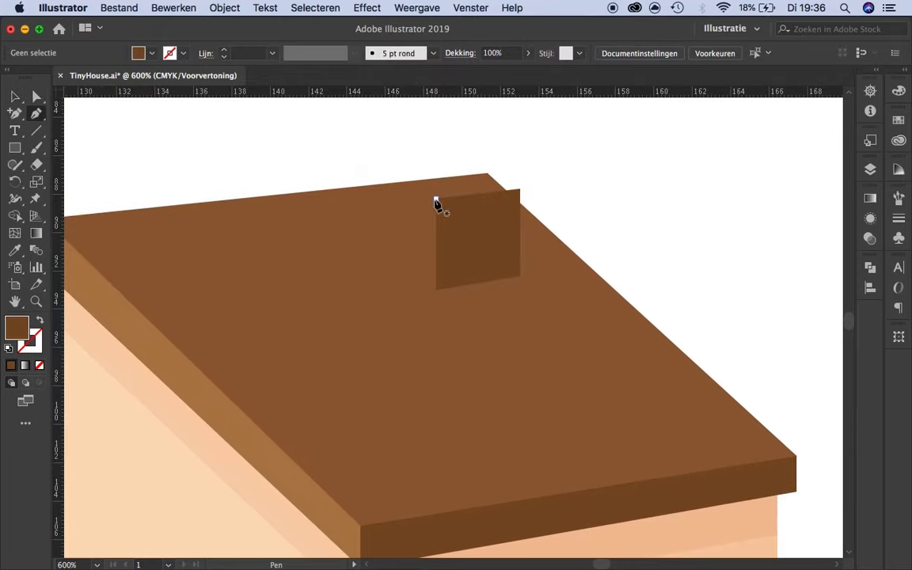
pyautogui.click(437, 198)
pyautogui.click(383, 181)
pyautogui.click(104, 301)
pyautogui.press('a')
pyautogui.hotkey('ctrl', '+')
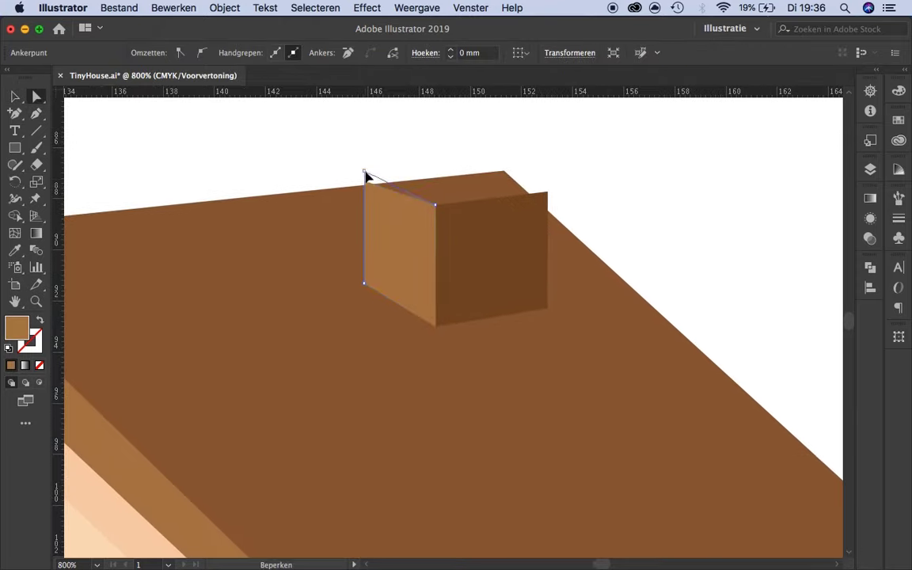
pyautogui.hotkey('ctrl', 'shift', 'a')
# Reshape a rectangle into the chimney's top face and set its fill colour
pyautogui.moveTo(328, 164); pyautogui.dragTo(450, 247)
pyautogui.moveTo(351, 189); pyautogui.dragTo(438, 181)
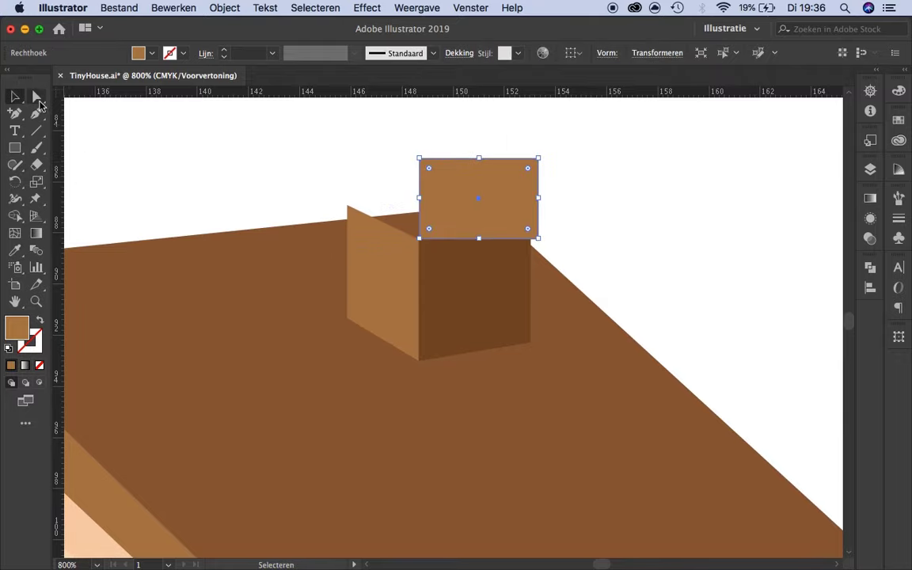
pyautogui.press('a')
pyautogui.moveTo(479, 157); pyautogui.dragTo(405, 205)
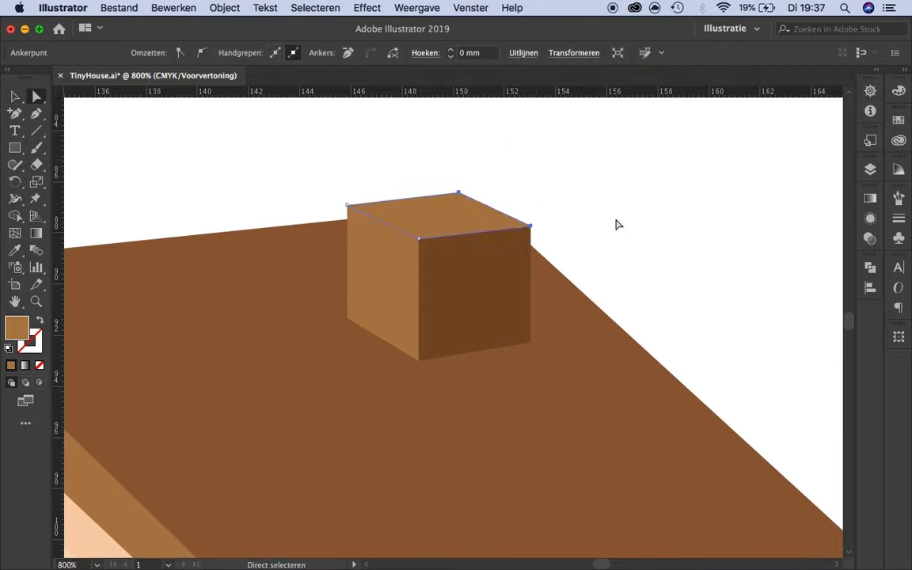
pyautogui.scroll(5, 442, 230)
pyautogui.scroll(3, 399, 417)
pyautogui.scroll(-4, 286, 253)
pyautogui.scroll(-3, 497, 310)
pyautogui.doubleClick(17, 328)
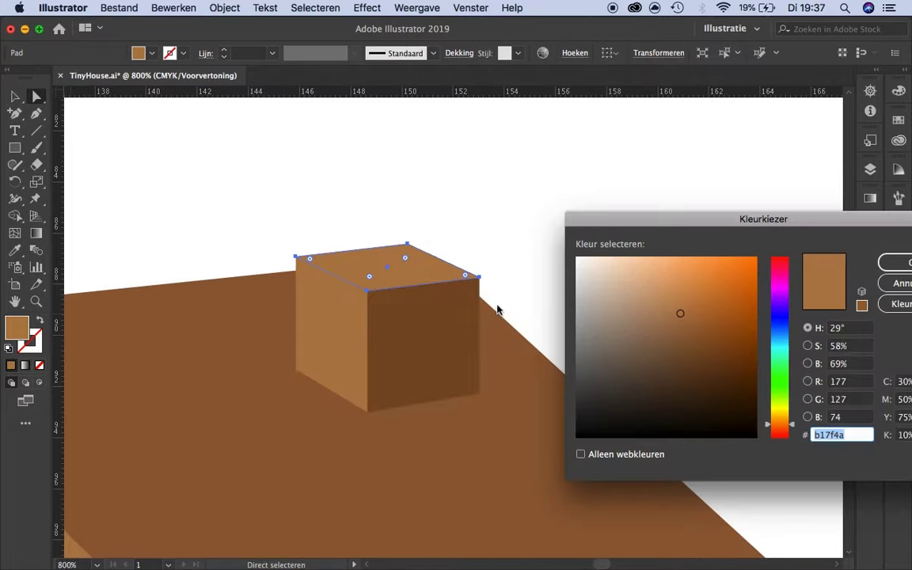
pyautogui.press('Return')
pyautogui.hotkey('ctrl', 'shift', 'a')
# Check the chimney's right face and the left face's bottom corner points
pyautogui.scroll(-5, 448, 311)
pyautogui.scroll(6, 448, 312)
pyautogui.scroll(-4, 223, 253)
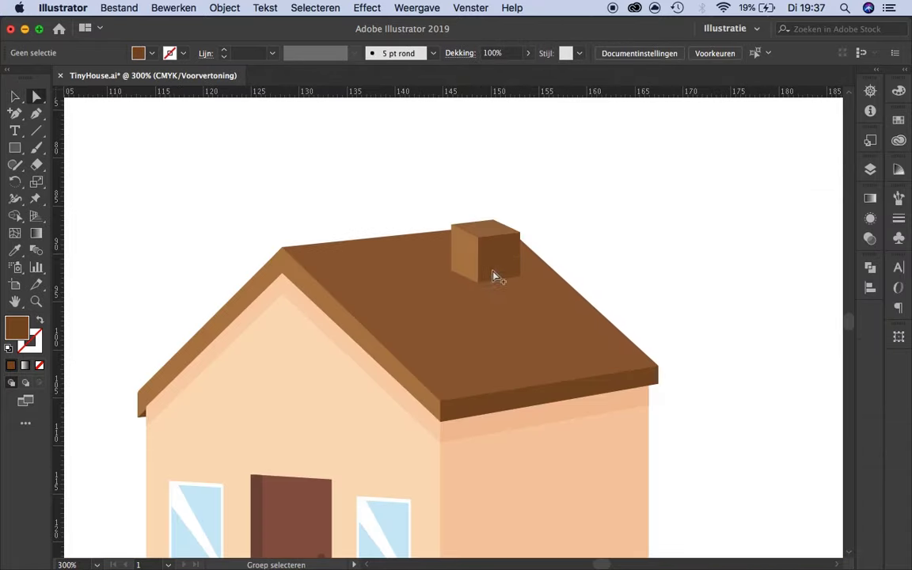
pyautogui.click(492, 276)
pyautogui.scroll(4, 493, 277)
pyautogui.hotkey('ctrl', 'shift', 'a')
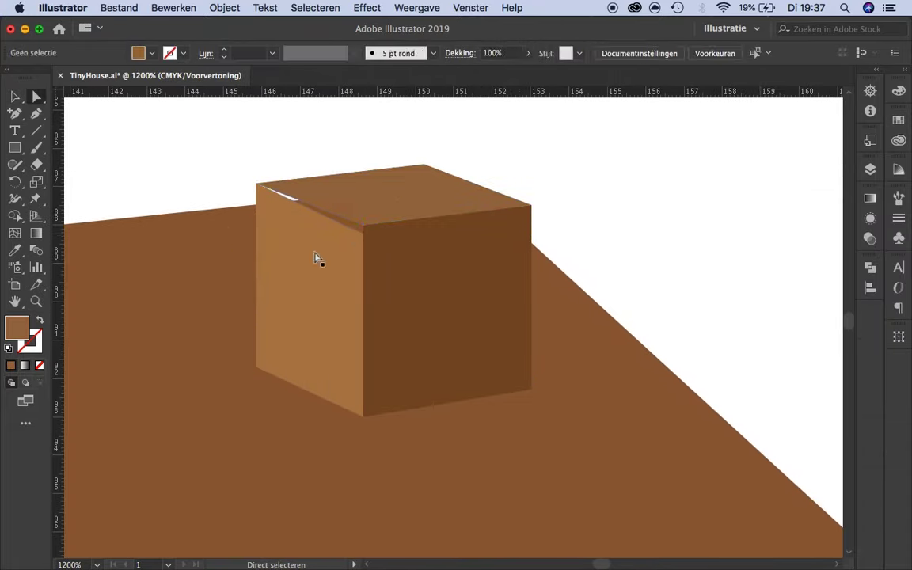
pyautogui.scroll(-3, 315, 258)
pyautogui.scroll(4, 520, 259)
pyautogui.click(357, 322)
pyautogui.scroll(-2, 385, 333)
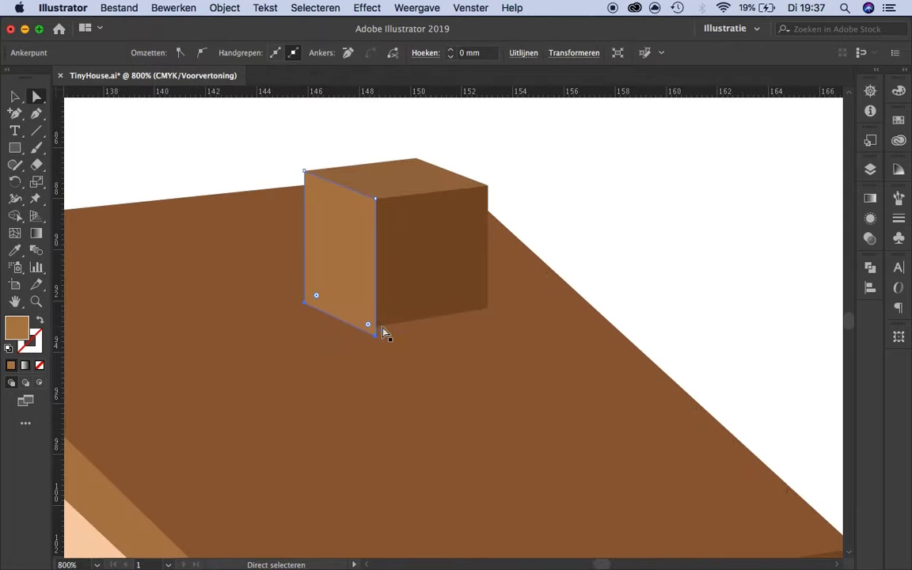
pyautogui.scroll(-3, 381, 332)
pyautogui.scroll(3, 534, 279)
pyautogui.scroll(2, 472, 275)
pyautogui.click(393, 271)
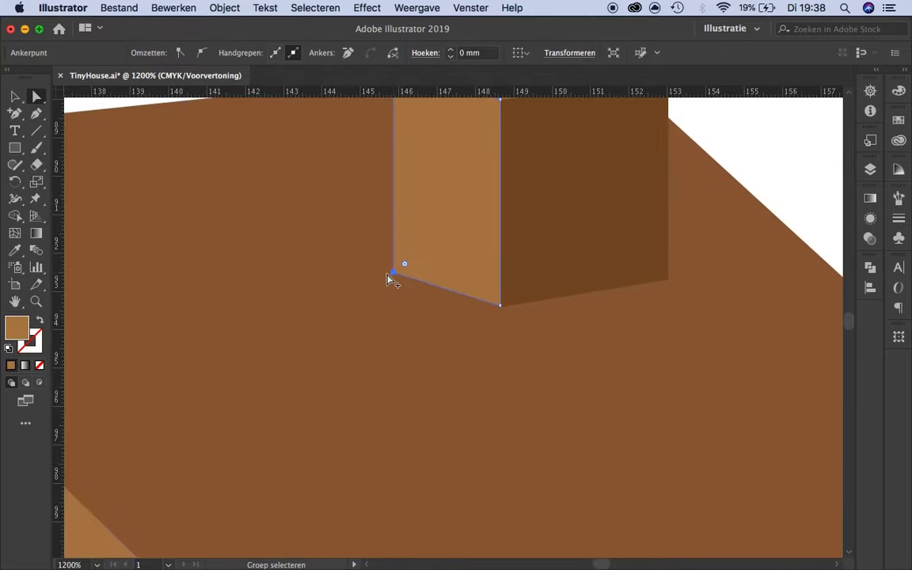
pyautogui.scroll(-2, 393, 271)
pyautogui.hotkey('ctrl', 'shift', 'a')
# Draw the dark quadrilateral panel over the chimney's top face
pyautogui.click(14, 97)
pyautogui.click(362, 249)
pyautogui.click(220, 194)
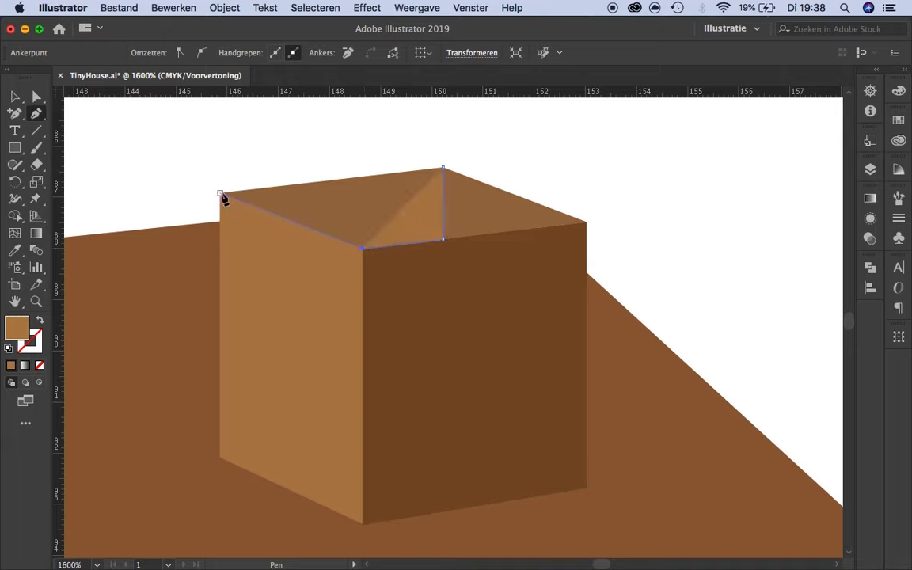
pyautogui.press('v')
pyautogui.press('i')
pyautogui.click(126, 286)
# Draw a rim bar along the chimney's top front edge with the Pen tool
pyautogui.press('v')
pyautogui.hotkey('ctrl', 'shift', 'a')
pyautogui.scroll(-3, 399, 326)
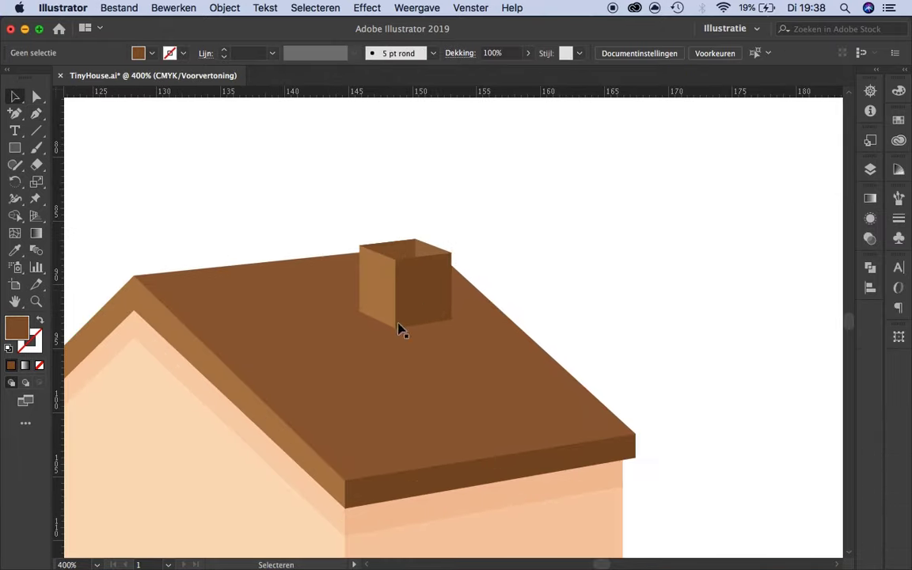
pyautogui.scroll(3, 373, 236)
pyautogui.scroll(-5, 583, 229)
pyautogui.scroll(5, 509, 239)
pyautogui.press('p')
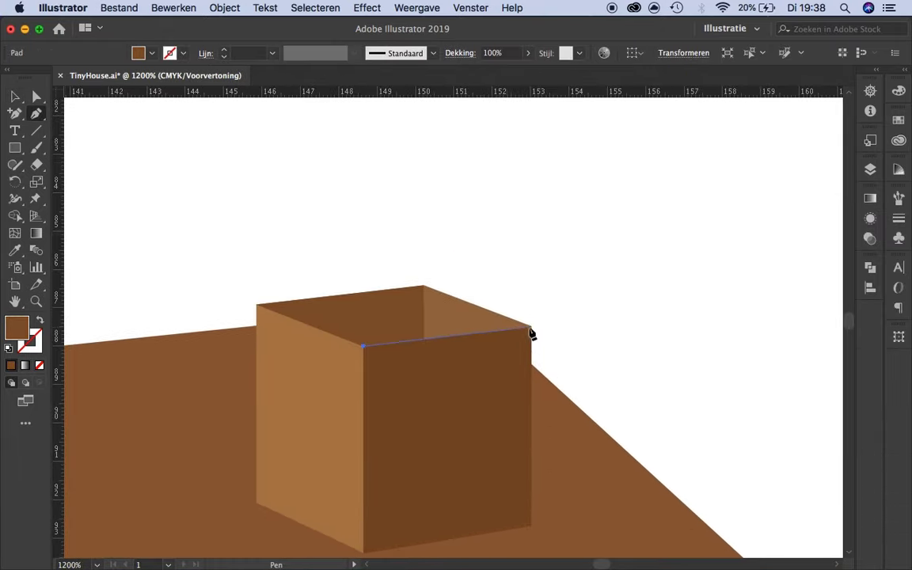
pyautogui.click(363, 346)
pyautogui.click(530, 326)
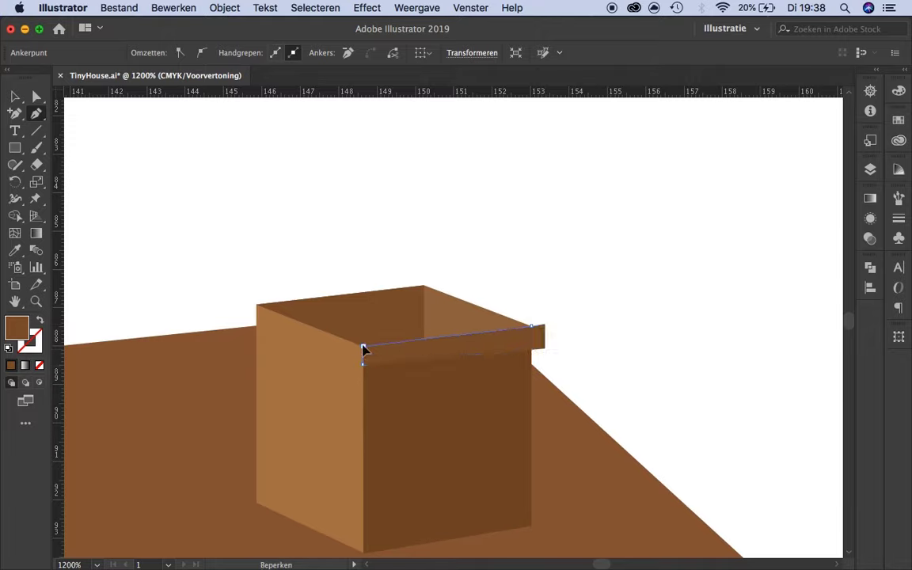
pyautogui.scroll(5, 536, 363)
pyautogui.click(578, 279)
pyautogui.click(633, 238)
# Recolour the front rim bar a darker brown in the Color Picker
pyautogui.scroll(-3, 259, 245)
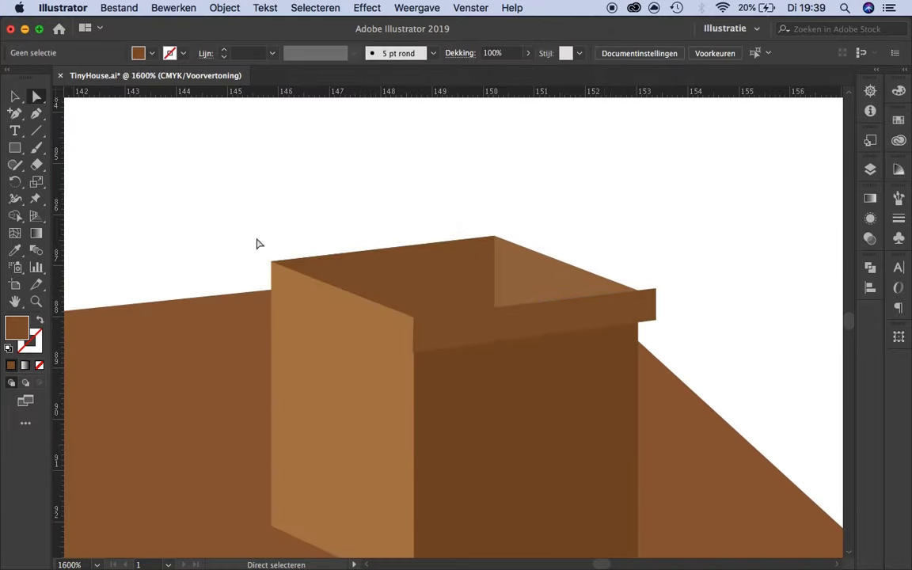
pyautogui.scroll(3, 328, 366)
pyautogui.click(329, 361)
pyautogui.scroll(-3, 596, 318)
pyautogui.scroll(2, 325, 356)
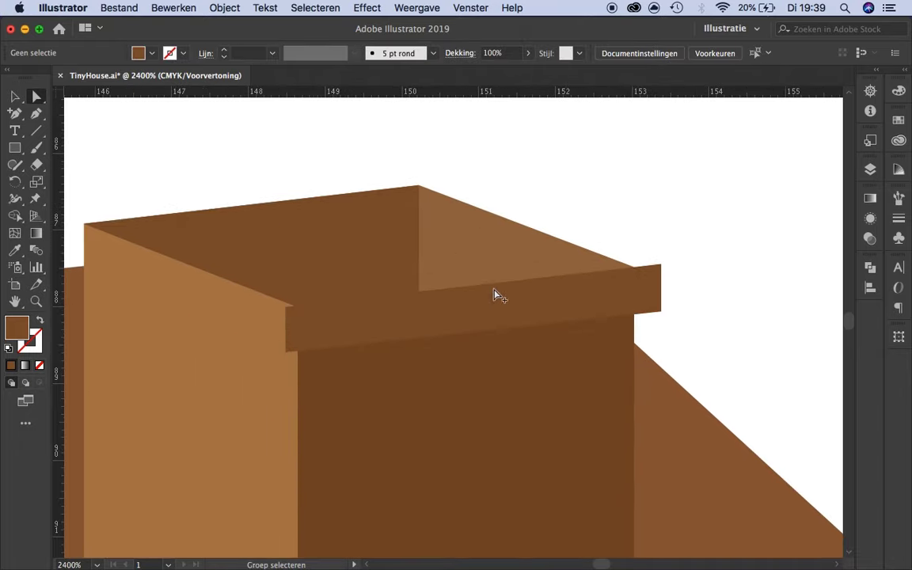
pyautogui.click(285, 357)
pyautogui.doubleClick(17, 327)
pyautogui.click(896, 259)
# Extend the front rim bar's left end past the chimney face
pyautogui.scroll(-2, 475, 316)
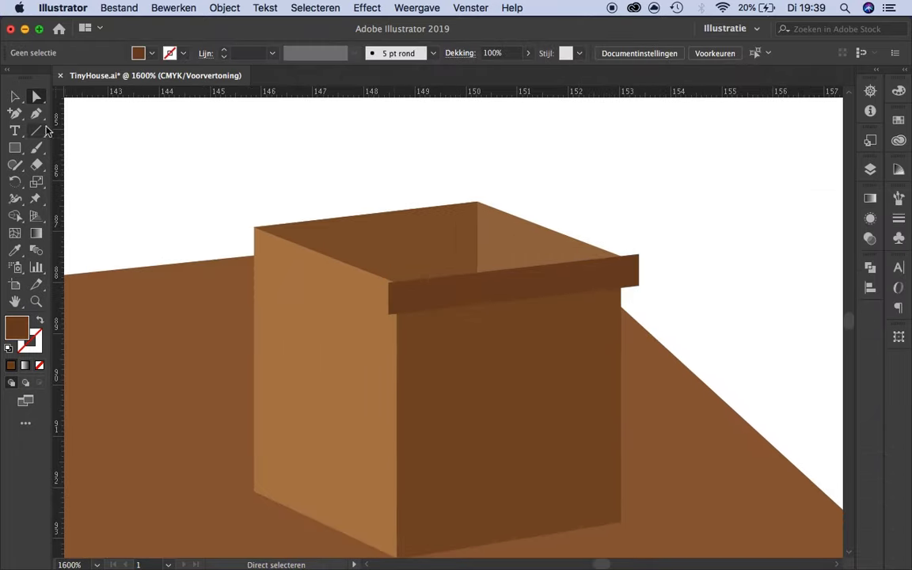
pyautogui.click(397, 283)
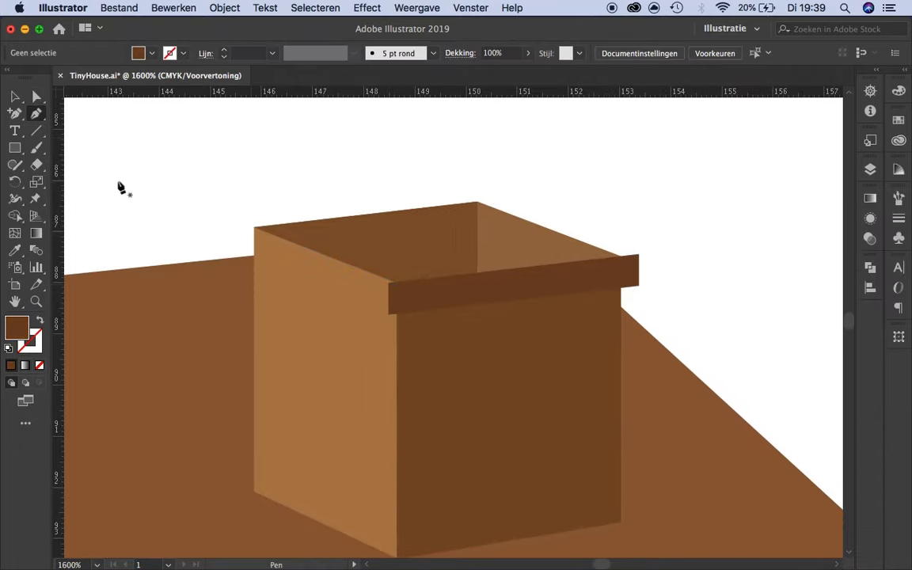
pyautogui.scroll(3, 397, 279)
pyautogui.click(371, 384)
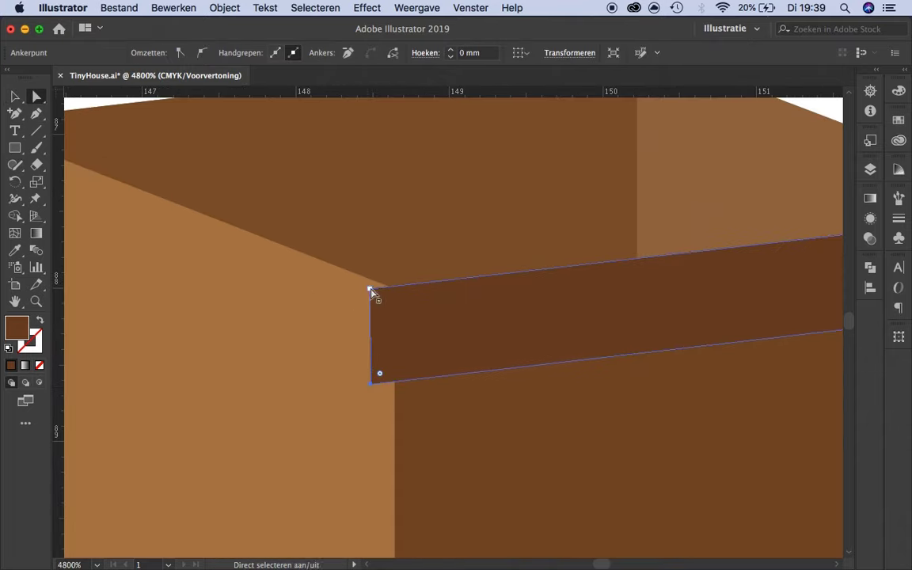
pyautogui.moveTo(343, 300); pyautogui.dragTo(342, 300)
pyautogui.scroll(-2, 342, 272)
pyautogui.scroll(1, 342, 273)
pyautogui.click(105, 143)
# Draw a darker four-corner rim bar along the chimney's left top edge
pyautogui.press('p')
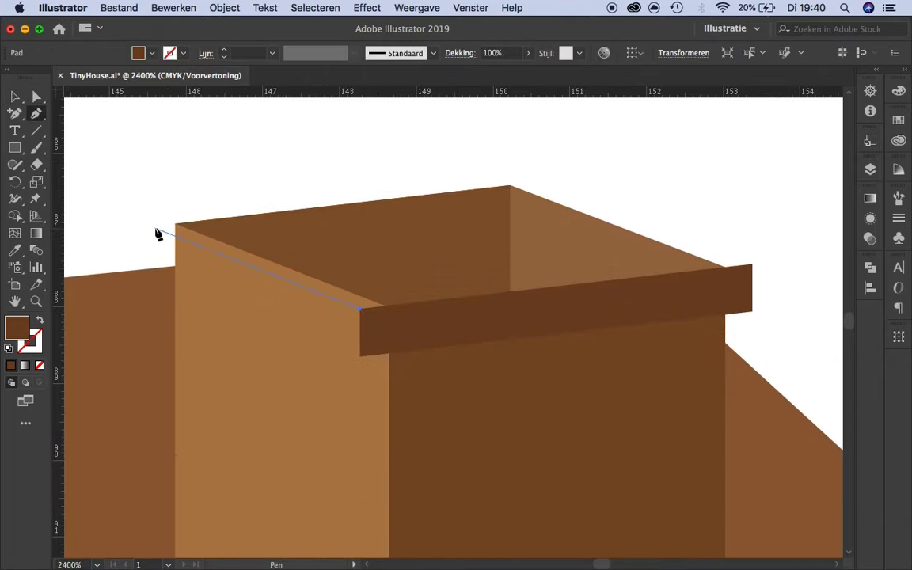
pyautogui.click(156, 229)
pyautogui.press('a')
pyautogui.scroll(2, 197, 220)
pyautogui.scroll(3, 554, 359)
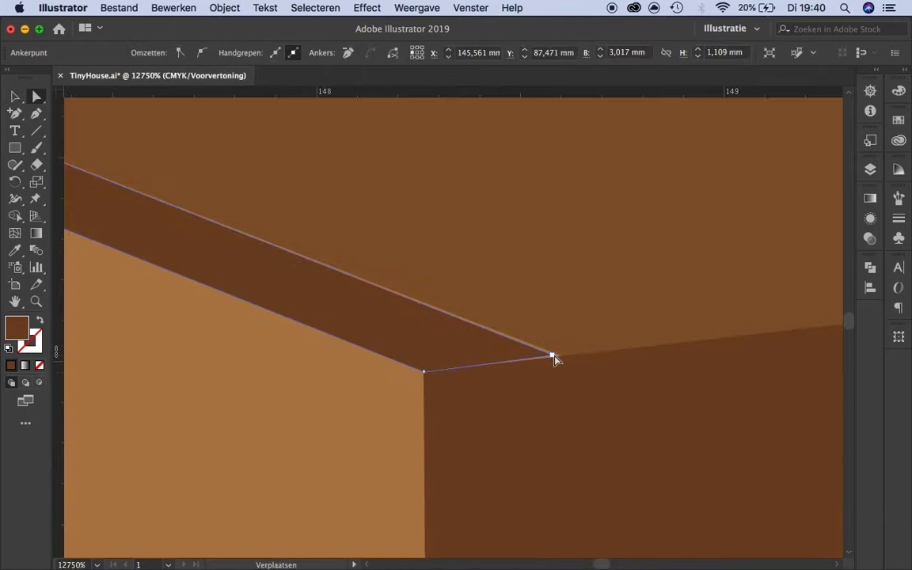
pyautogui.scroll(-5, 555, 358)
pyautogui.press('v')
pyautogui.hotkey('ctrl', 'shift', 'a')
pyautogui.scroll(1, 398, 349)
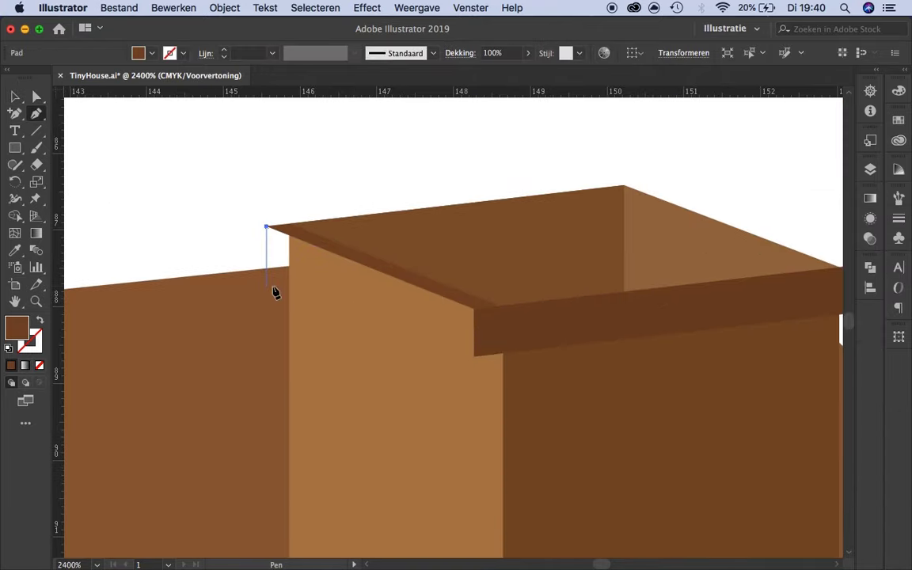
pyautogui.click(267, 286)
pyautogui.click(474, 356)
pyautogui.click(474, 309)
pyautogui.click(267, 228)
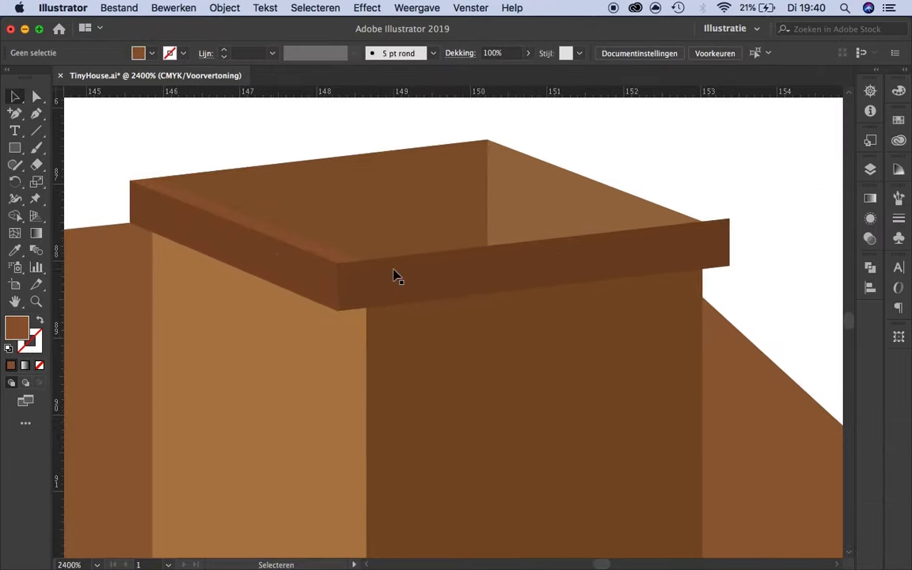
pyautogui.press('p')
pyautogui.click(337, 317)
# Add thin strips along the rim's top and back edges, adjusting their anchors
pyautogui.click(705, 264)
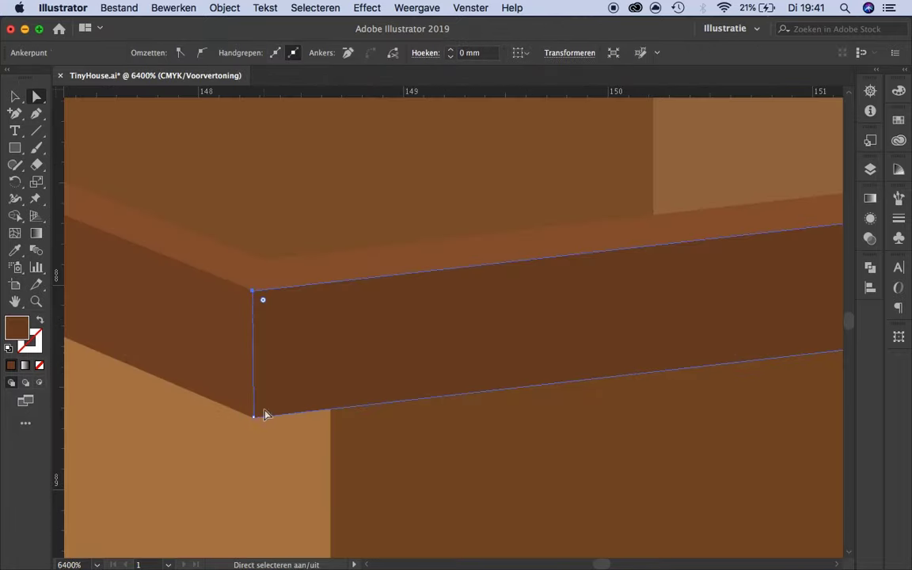
pyautogui.click(201, 268)
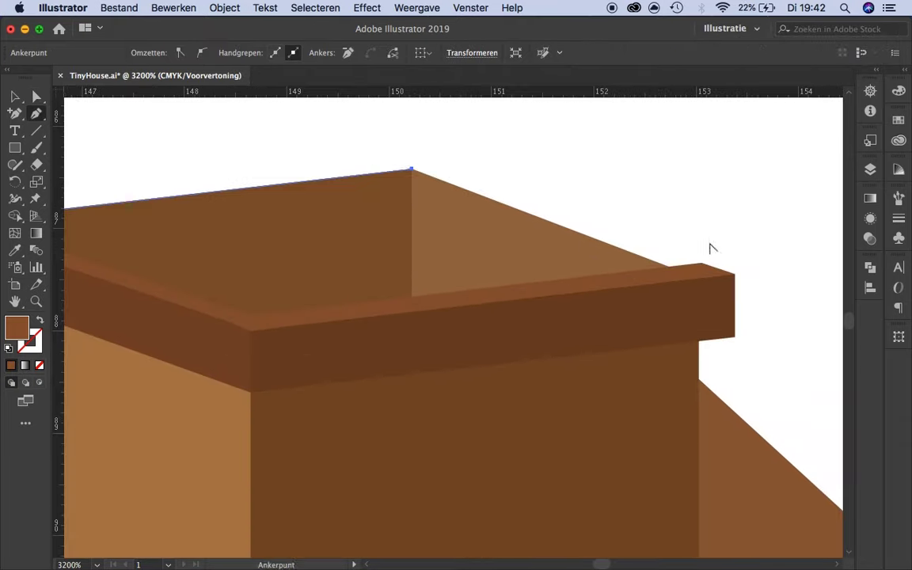
pyautogui.press('a')
pyautogui.click(701, 266)
pyautogui.click(738, 301)
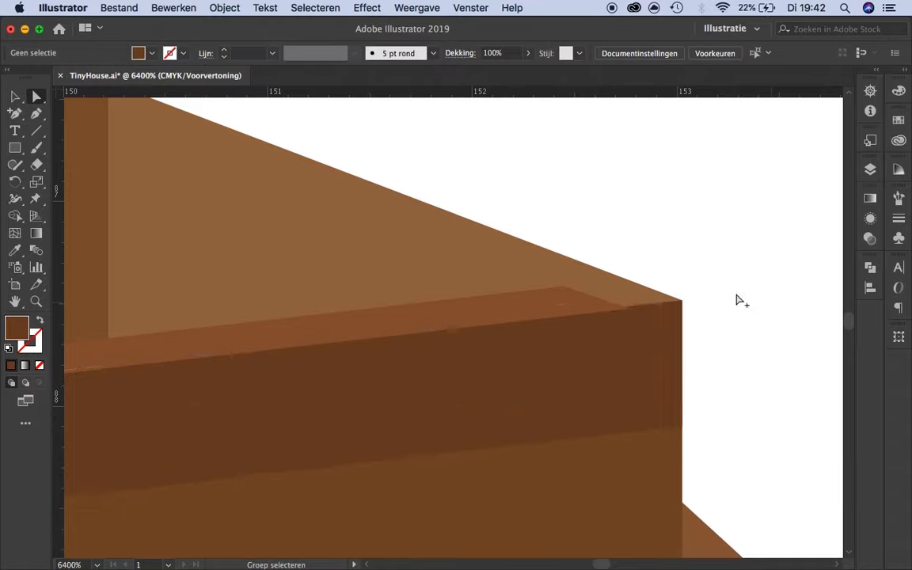
pyautogui.click(174, 7)
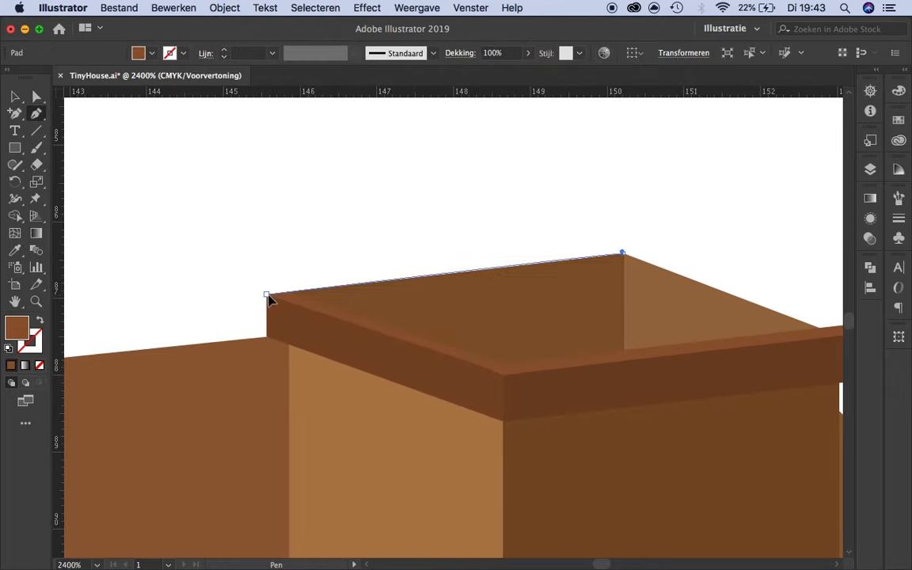
pyautogui.click(267, 296)
pyautogui.press('v')
pyautogui.click(174, 281)
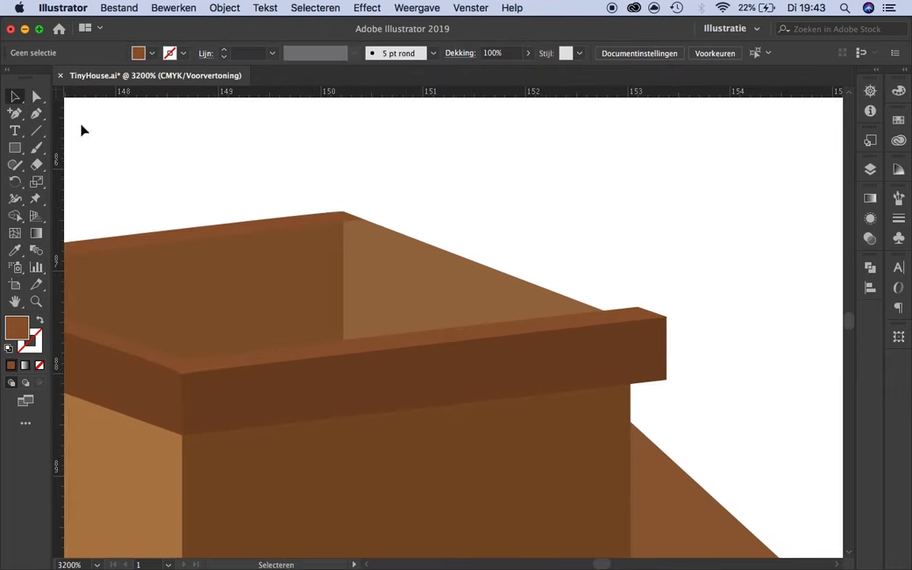
pyautogui.click(340, 213)
pyautogui.press('v')
# Begin drawing a band just under the chimney top
pyautogui.scroll(5, 668, 321)
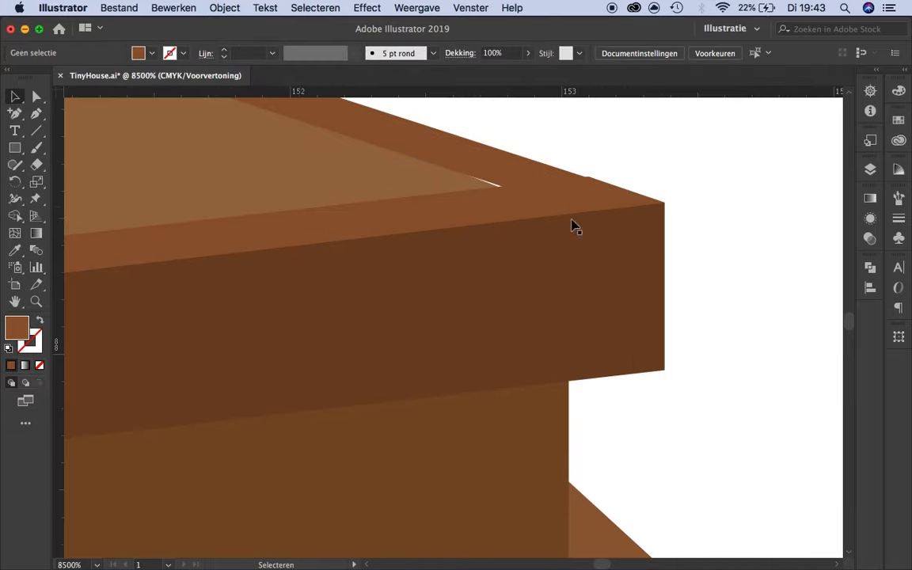
pyautogui.scroll(-5, 560, 219)
pyautogui.scroll(-3, 617, 316)
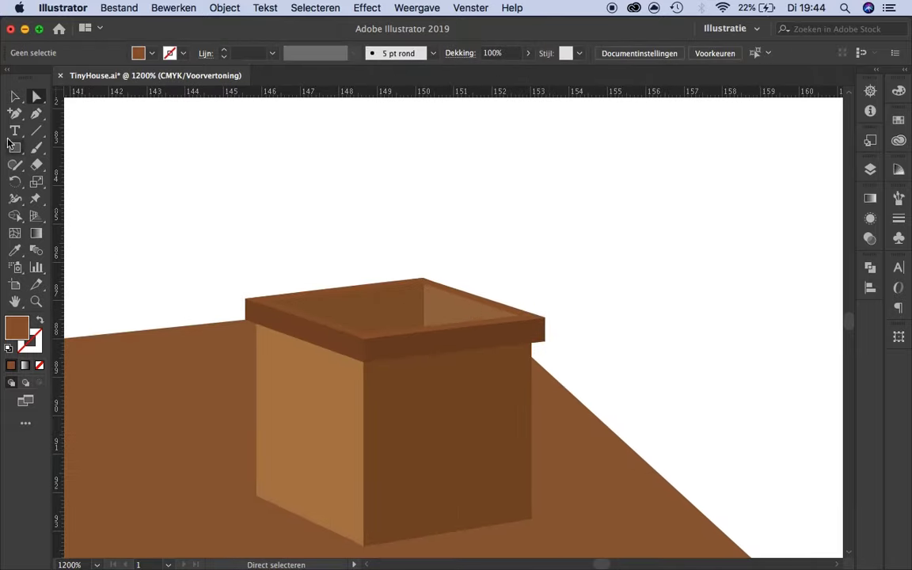
pyautogui.press('v')
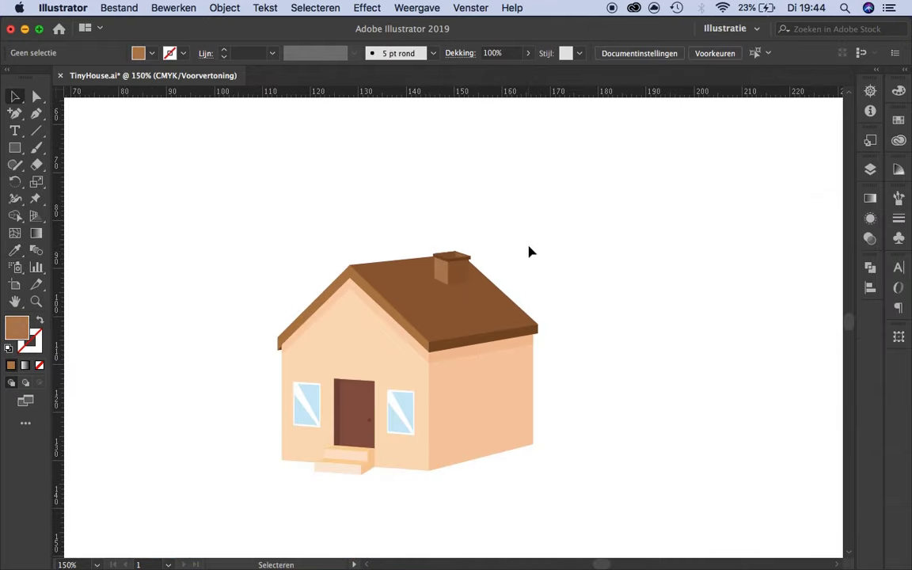
pyautogui.scroll(5, 372, 246)
pyautogui.scroll(4, 358, 257)
pyautogui.press('p')
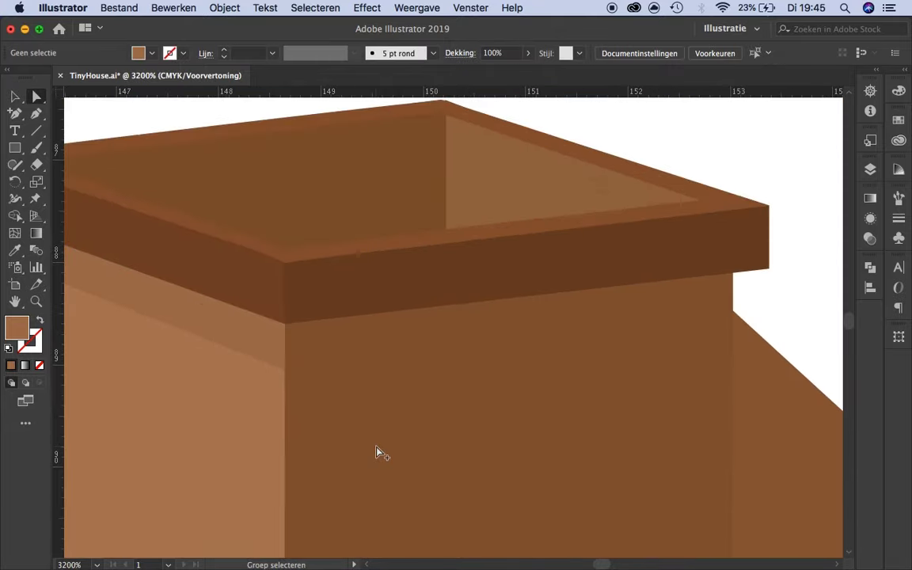
pyautogui.scroll(-1, 376, 453)
pyautogui.press('p')
pyautogui.click(658, 347)
pyautogui.click(320, 359)
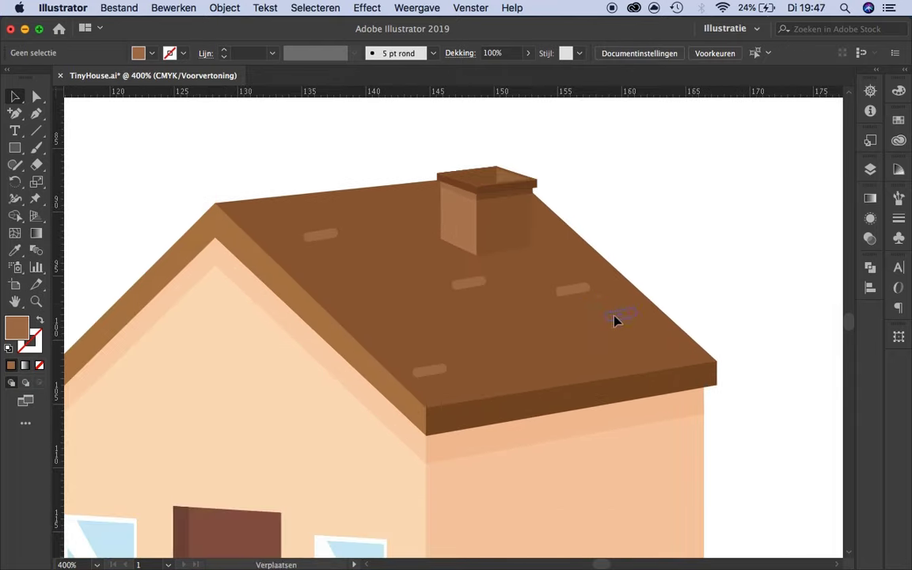
# Draw a small peach brick rectangle low on the front wall
pyautogui.scroll(2, 603, 317)
pyautogui.scroll(-2, 415, 285)
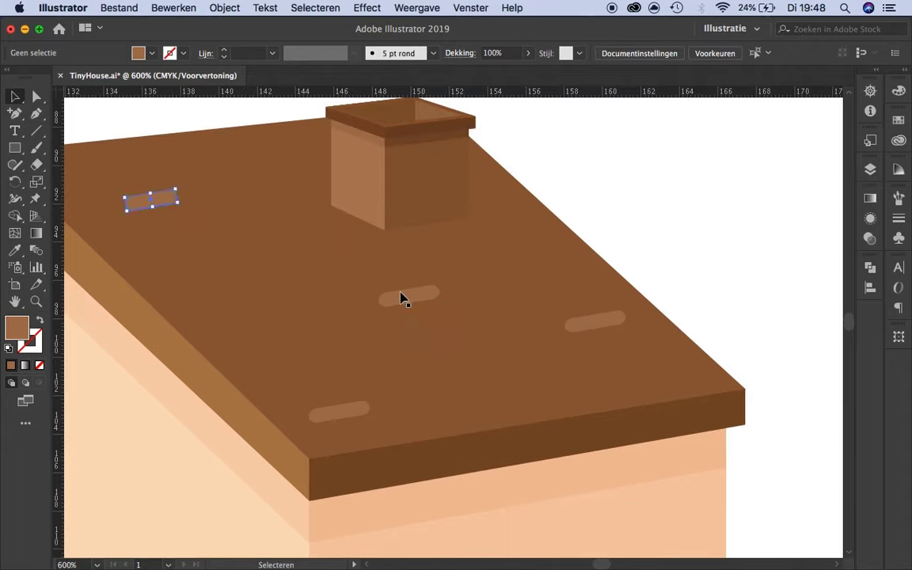
pyautogui.scroll(-2, 609, 288)
pyautogui.scroll(-1, 587, 276)
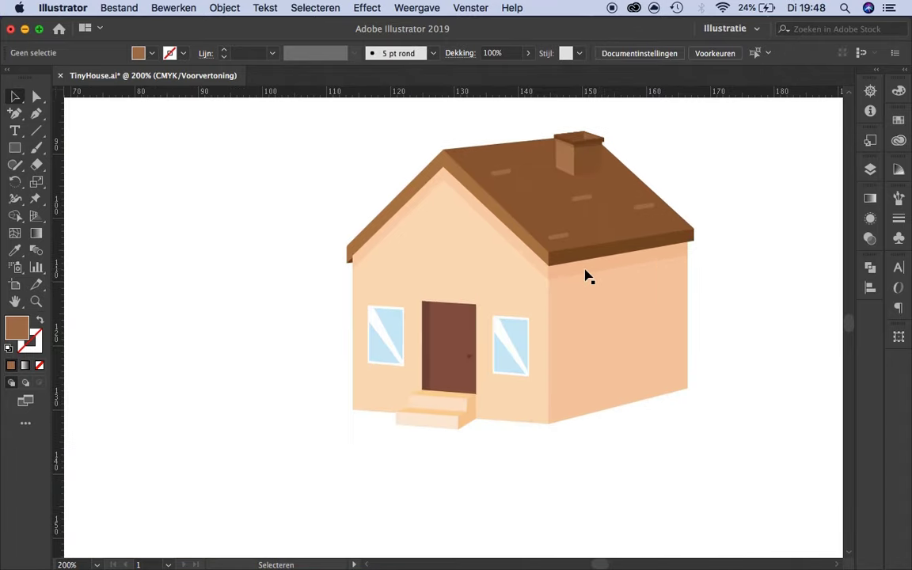
pyautogui.scroll(3, 586, 275)
pyautogui.scroll(5, 346, 296)
pyautogui.press('m')
pyautogui.moveTo(268, 291); pyautogui.dragTo(322, 314)
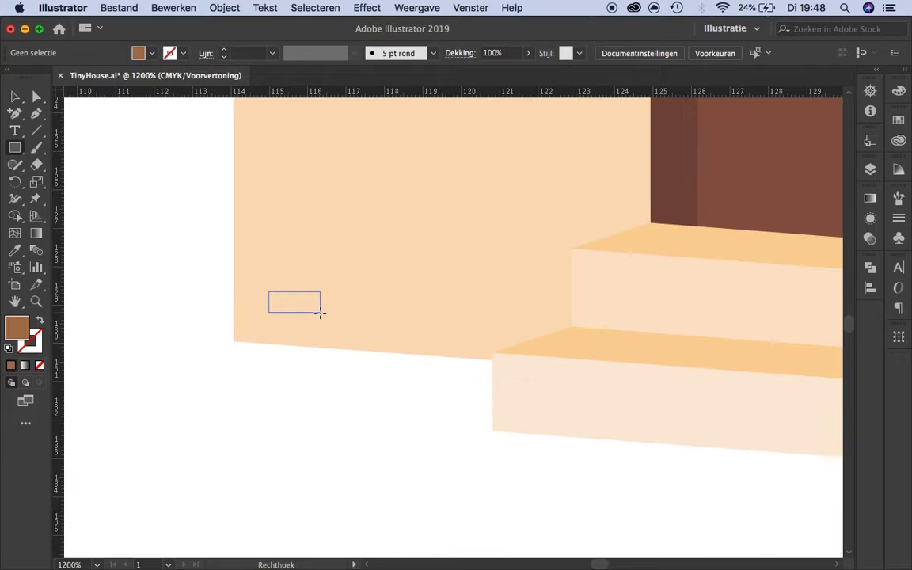
pyautogui.scroll(2, 321, 314)
pyautogui.moveTo(373, 287); pyautogui.dragTo(379, 351)
pyautogui.press('a')
pyautogui.scroll(-2, 382, 396)
pyautogui.scroll(-1, 382, 396)
pyautogui.doubleClick(17, 327)
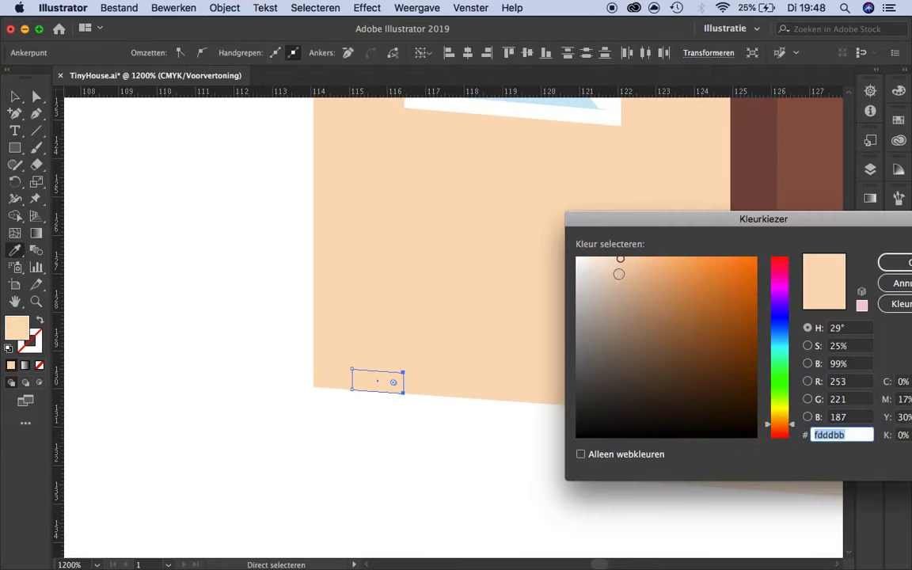
pyautogui.press('Return')
# Place a brick beside the left window and bring the window to the front
pyautogui.click(16, 97)
pyautogui.click(318, 432)
pyautogui.scroll(-3, 363, 212)
pyautogui.moveTo(363, 211); pyautogui.dragTo(245, 312)
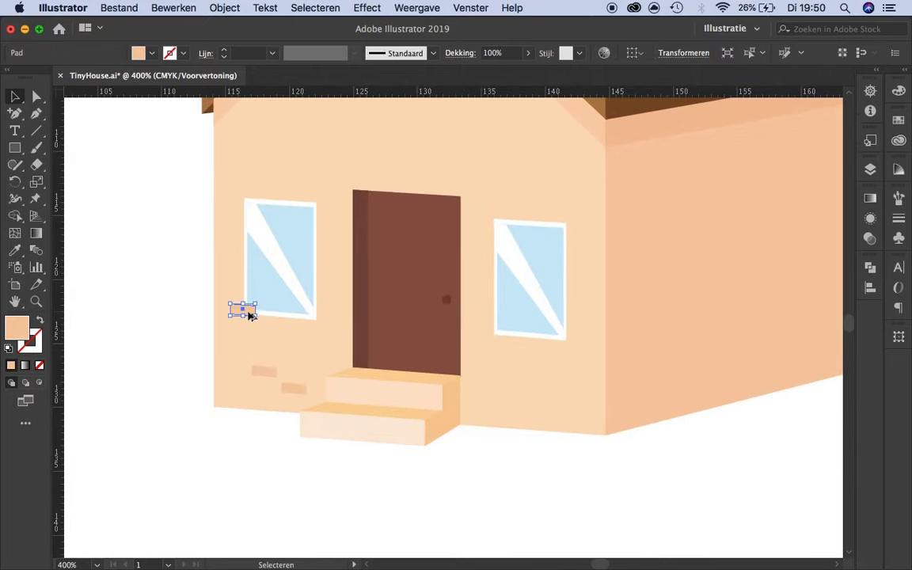
pyautogui.rightClick(273, 253)
pyautogui.click(491, 407)
pyautogui.click(212, 339)
# Add brick copies below the right window and above the door
pyautogui.moveTo(353, 182); pyautogui.dragTo(353, 181)
pyautogui.scroll(3, 311, 256)
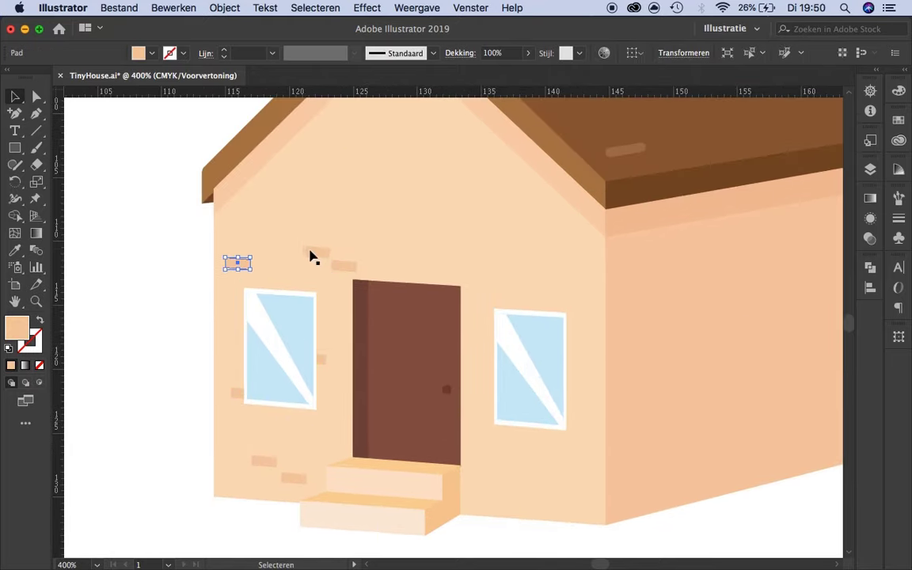
pyautogui.scroll(-3, 507, 314)
pyautogui.scroll(3, 588, 425)
pyautogui.moveTo(409, 208); pyautogui.dragTo(447, 360)
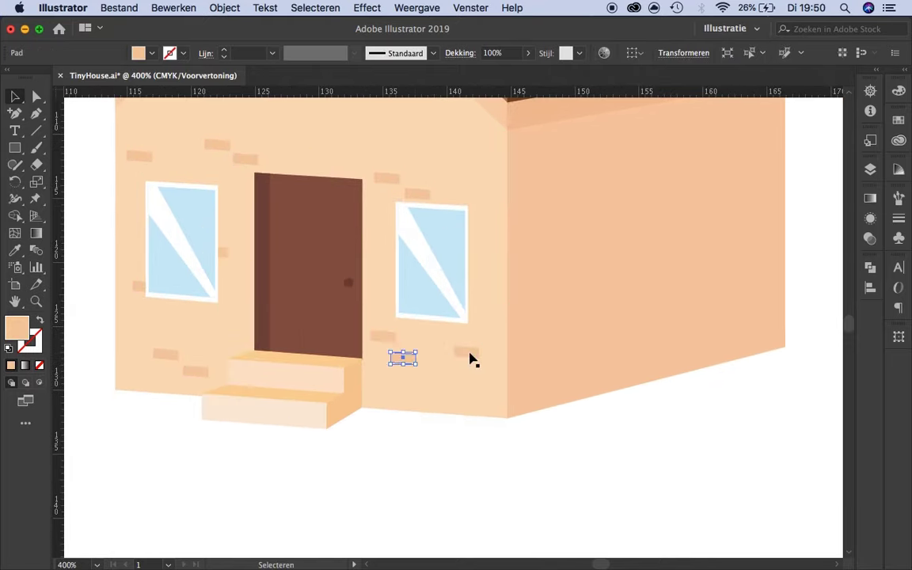
pyautogui.scroll(-3, 473, 361)
pyautogui.scroll(3, 488, 454)
pyautogui.moveTo(456, 523); pyautogui.dragTo(307, 201)
pyautogui.hotkey('ctrl', 'shift', 'a')
# Review the scattered bricks across the facade and select one brick
pyautogui.scroll(-5, 359, 248)
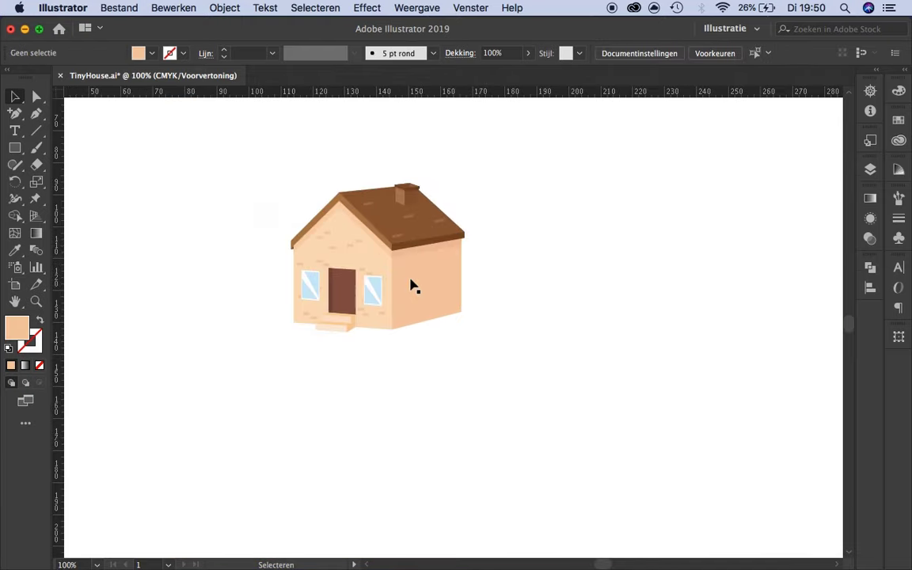
pyautogui.scroll(2, 334, 313)
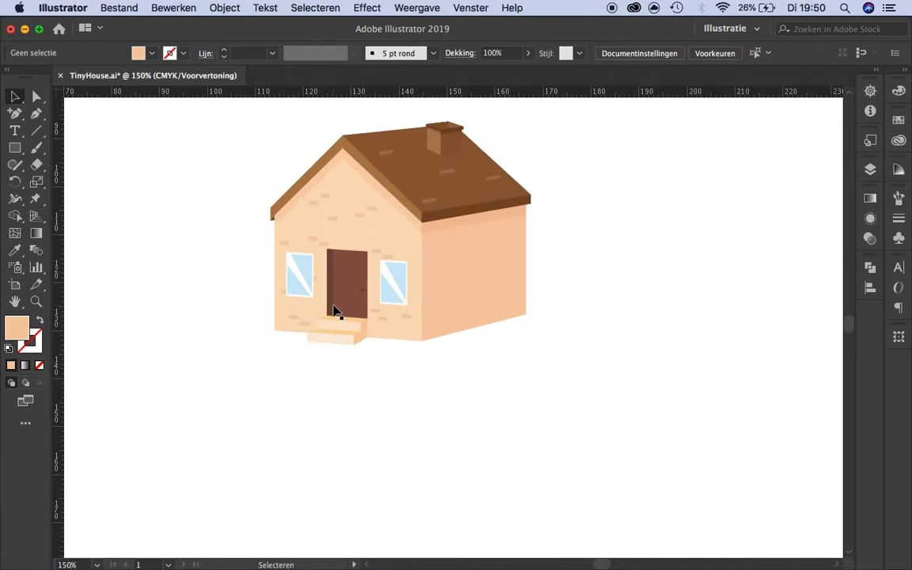
pyautogui.scroll(2, 372, 305)
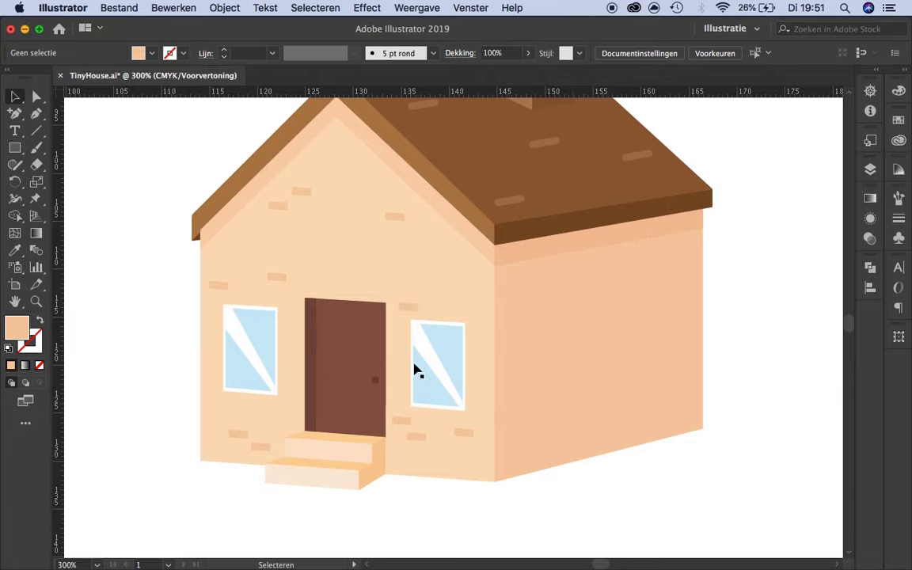
pyautogui.scroll(-2, 317, 285)
pyautogui.scroll(2, 432, 361)
pyautogui.scroll(-1, 420, 356)
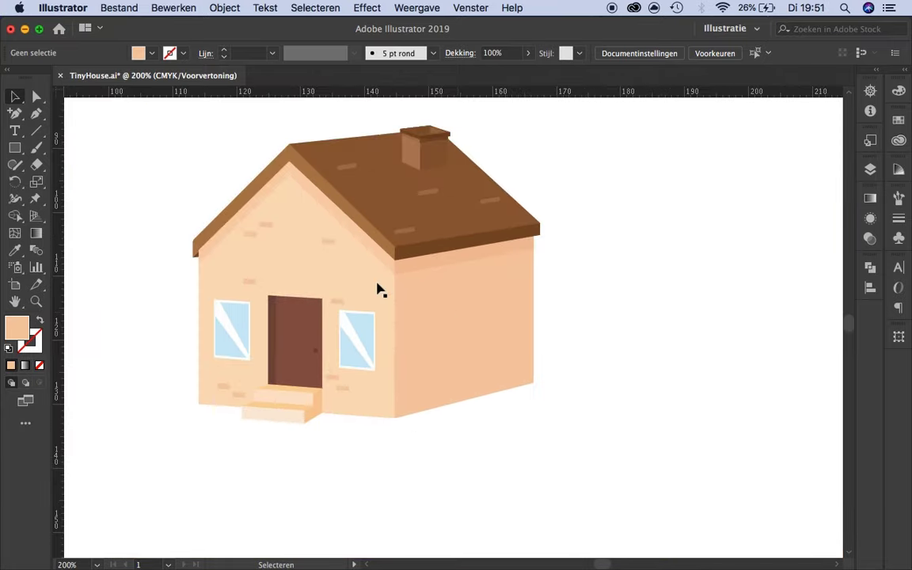
pyautogui.scroll(2, 154, 285)
pyautogui.scroll(-4, 502, 332)
pyautogui.scroll(3, 379, 312)
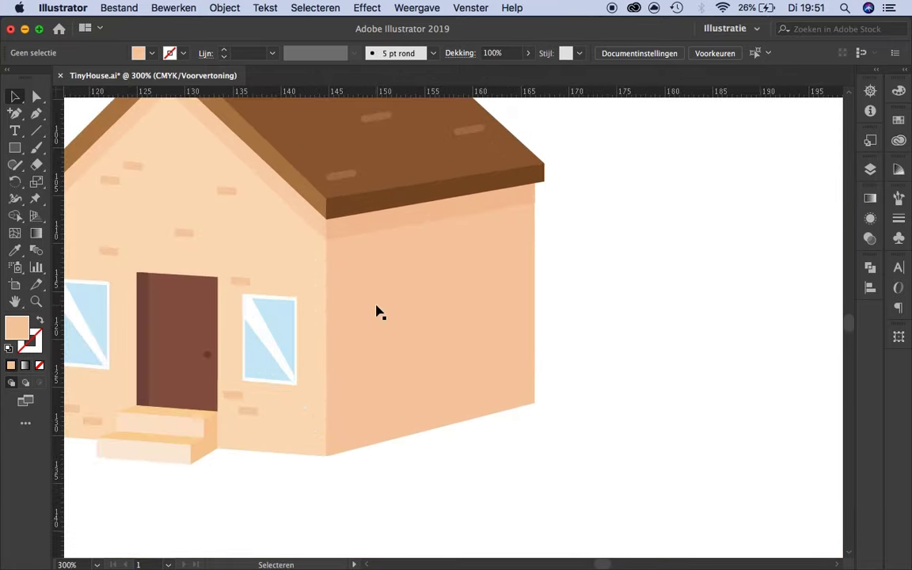
pyautogui.scroll(-1, 237, 357)
pyautogui.scroll(1, 167, 438)
pyautogui.scroll(1, 166, 438)
pyautogui.click(196, 307)
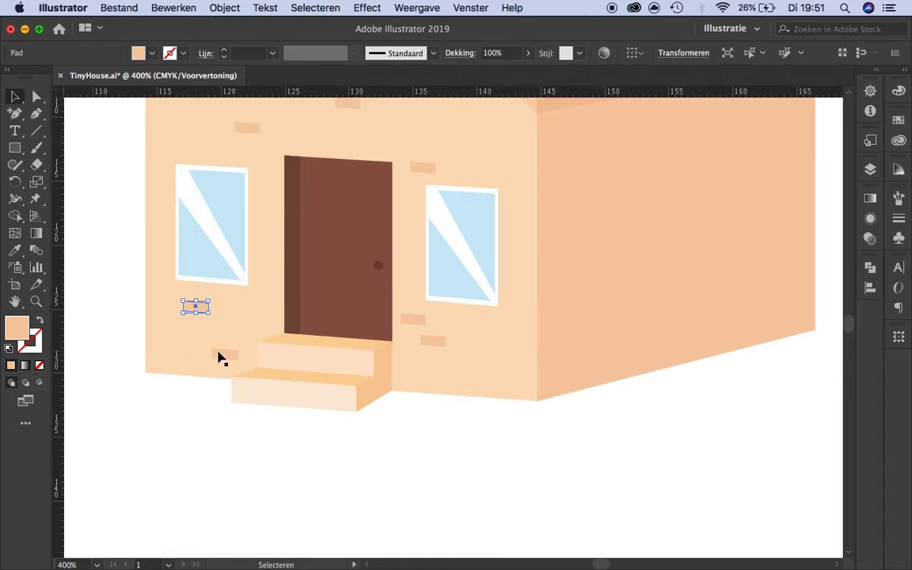
# Draw a four-corner plinth band along the wall bottoms and fill it darker tan
pyautogui.click(146, 326)
pyautogui.click(145, 372)
pyautogui.click(537, 401)
pyautogui.click(537, 346)
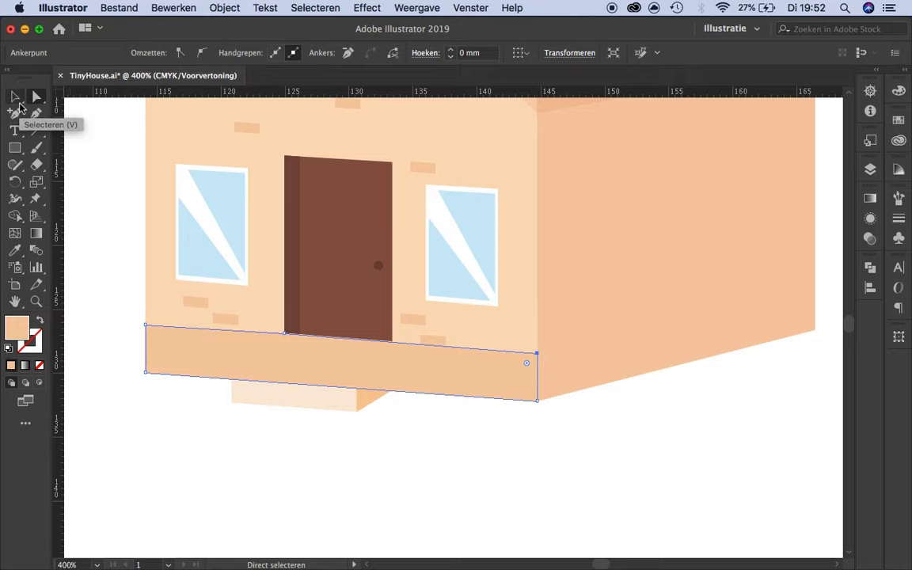
pyautogui.doubleClick(17, 327)
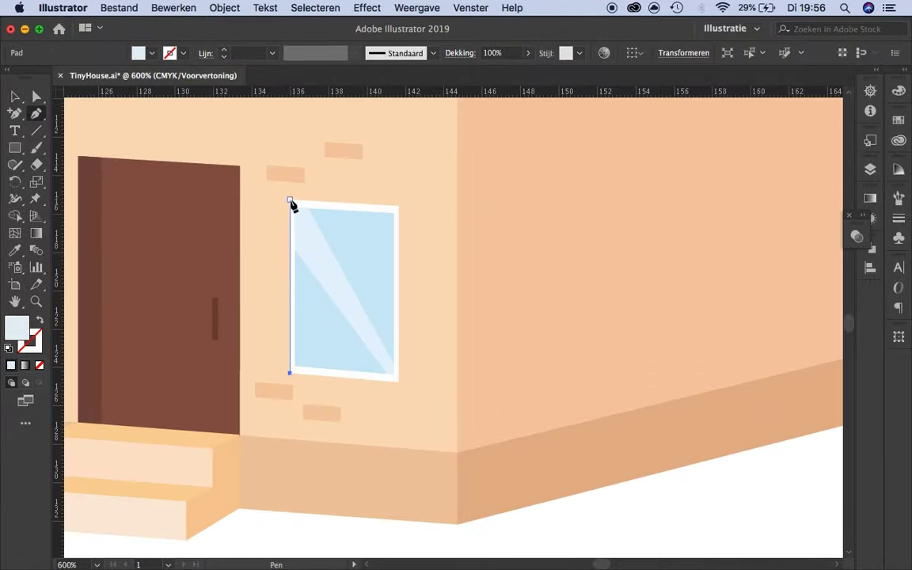
pyautogui.click(291, 201)
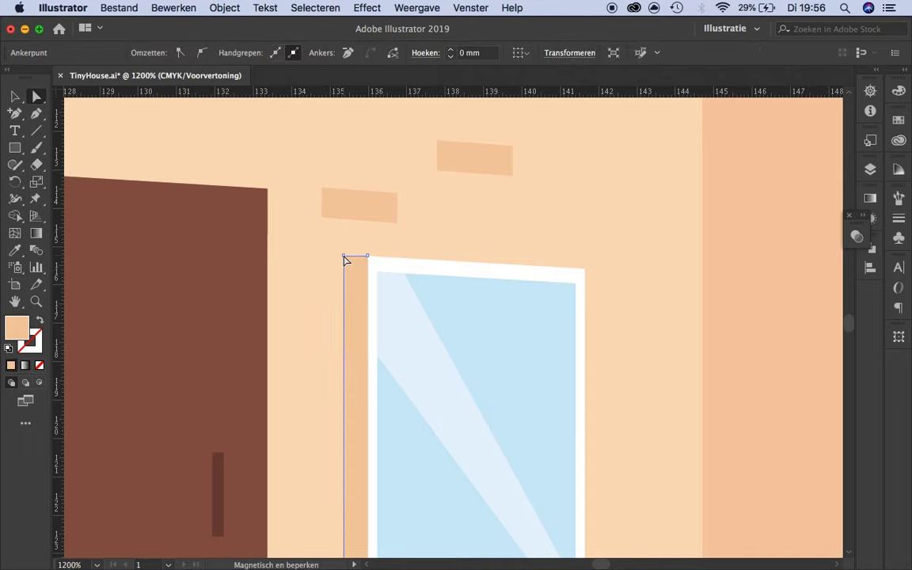
# Draw a narrow shadow strip along the right window's side
pyautogui.scroll(2, 440, 373)
pyautogui.scroll(2, 354, 284)
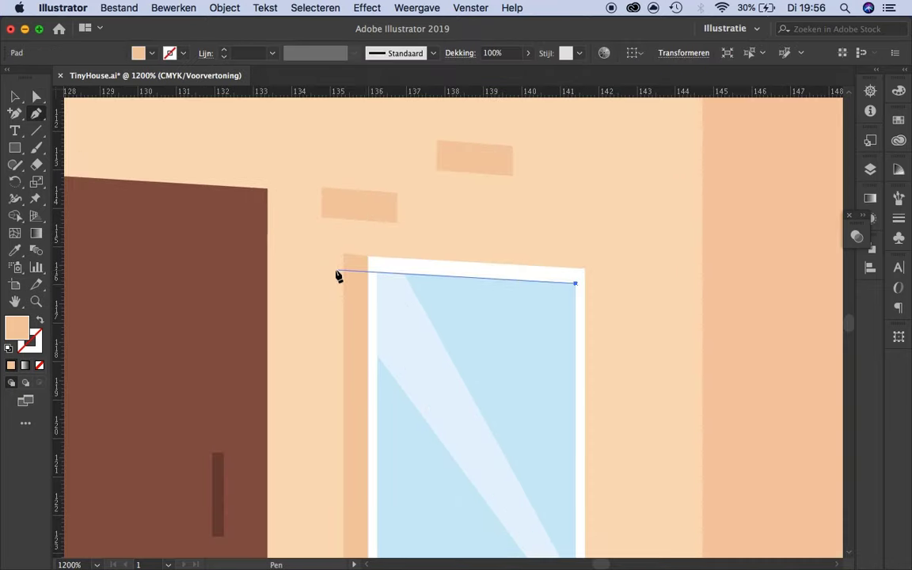
pyautogui.click(338, 273)
pyautogui.scroll(-2, 346, 261)
pyautogui.scroll(-2, 371, 208)
pyautogui.keyDown('super'); pyautogui.click(410, 405); pyautogui.keyUp('super')
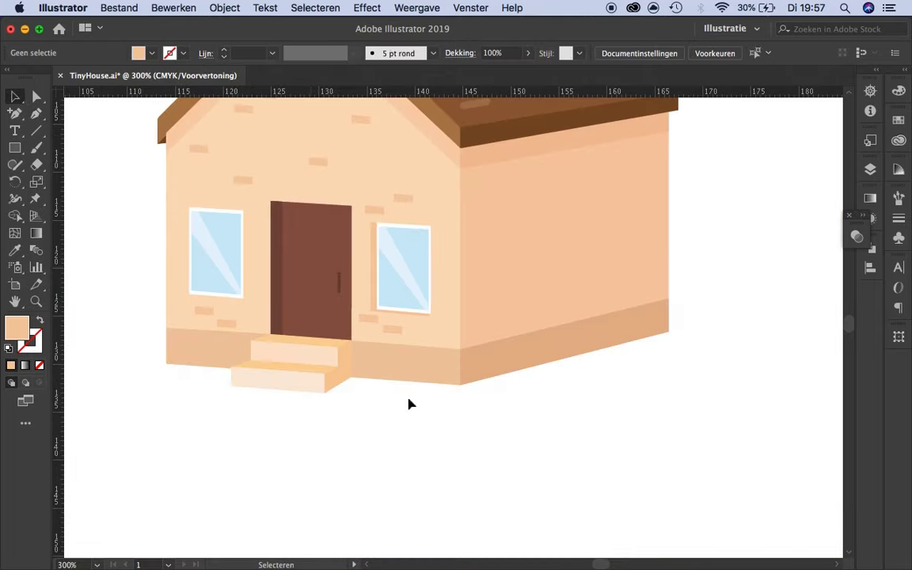
pyautogui.scroll(6, 385, 220)
pyautogui.scroll(4, 352, 198)
# Adjust the strip's top-right anchor with Direct Selection
pyautogui.press('a')
pyautogui.click(480, 311)
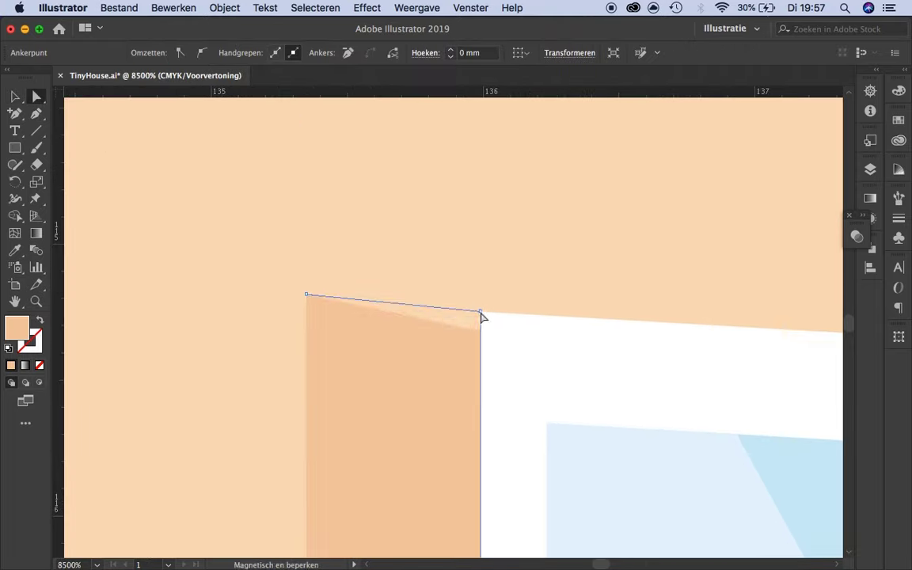
pyautogui.scroll(-10, 309, 304)
pyautogui.click(506, 414)
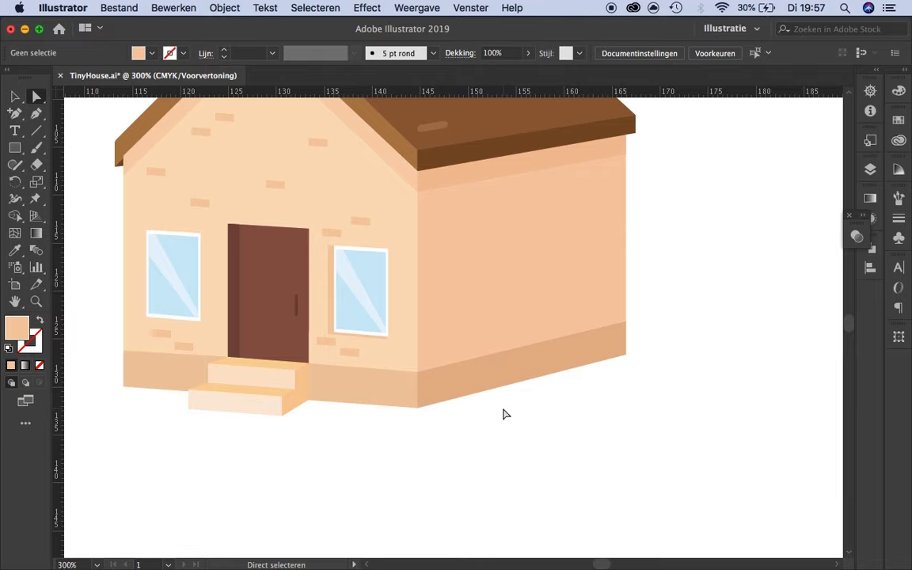
pyautogui.scroll(5, 349, 336)
pyautogui.press('p')
pyautogui.click(297, 316)
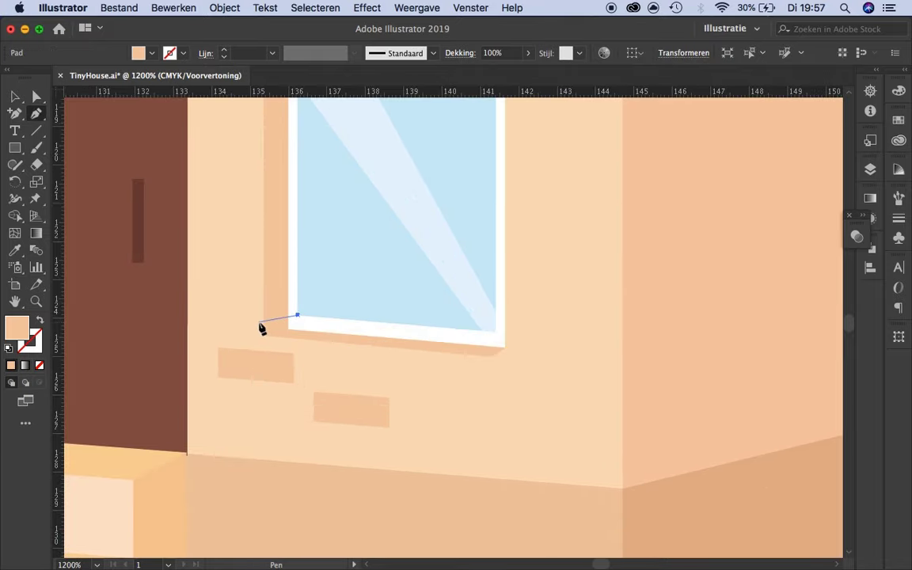
# Give the right window's sill the door's brown colour with the Eyedropper
pyautogui.scroll(-3, 441, 354)
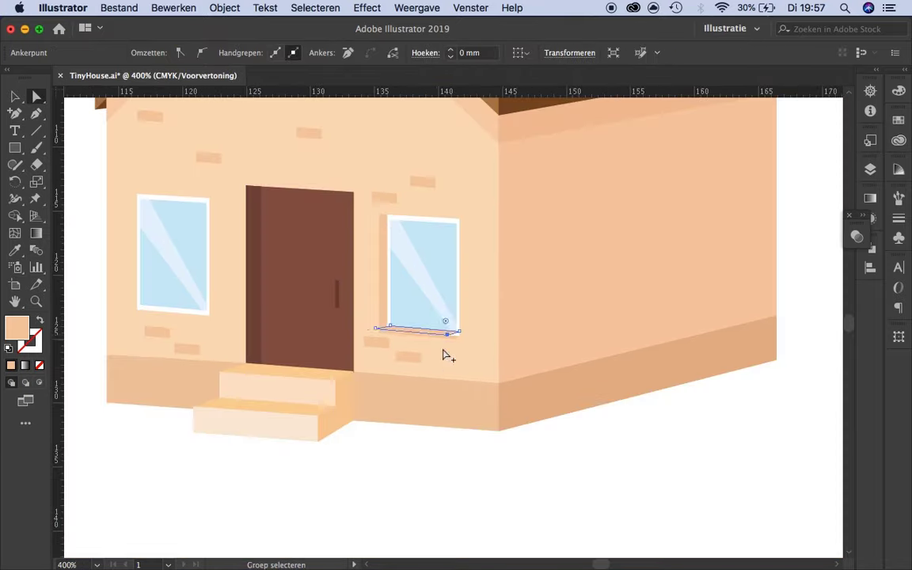
pyautogui.scroll(3, 366, 319)
pyautogui.press('v')
pyautogui.press('super+shift+a')
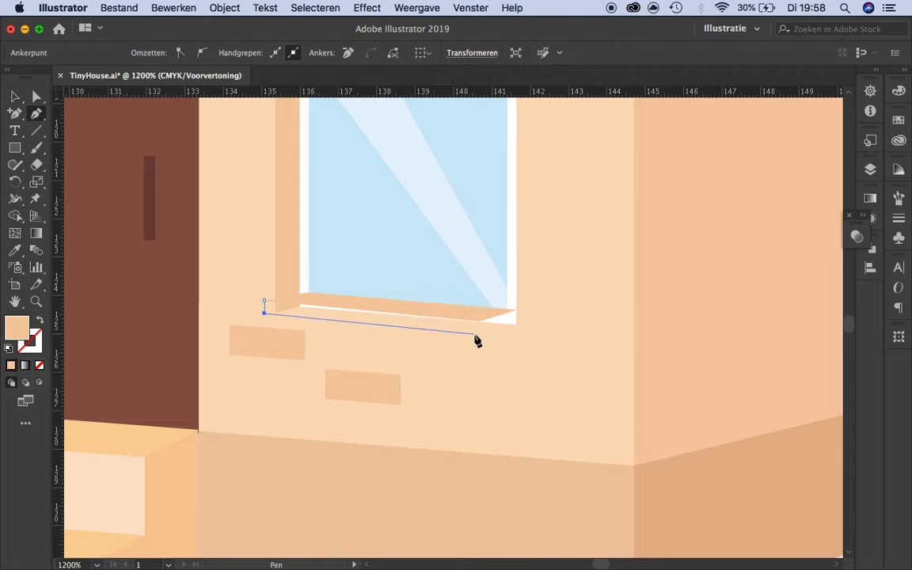
pyautogui.click(322, 298)
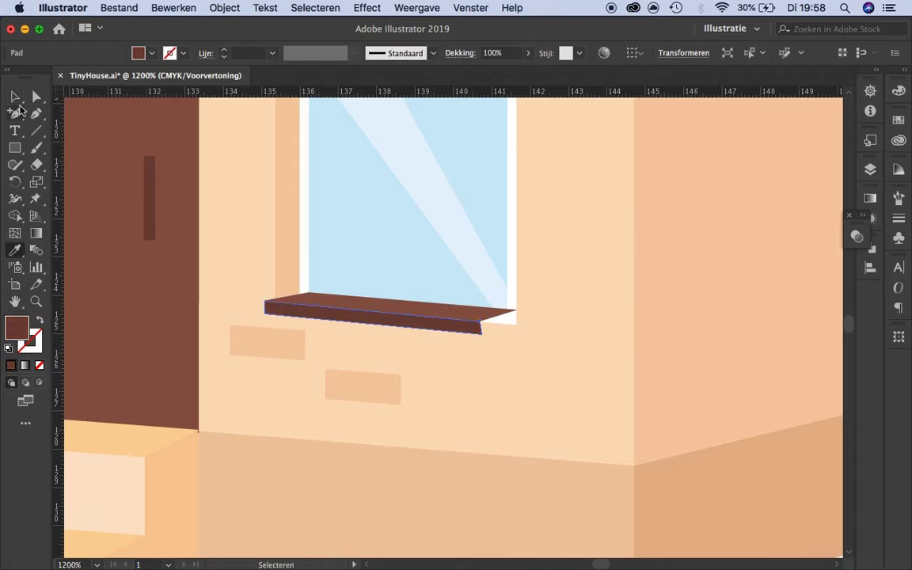
pyautogui.click(14, 96)
pyautogui.press('super+shift+a')
pyautogui.scroll(3, 471, 334)
pyautogui.scroll(-1, 497, 327)
# Fill the sill's end face with brown
pyautogui.press('super+shift+a')
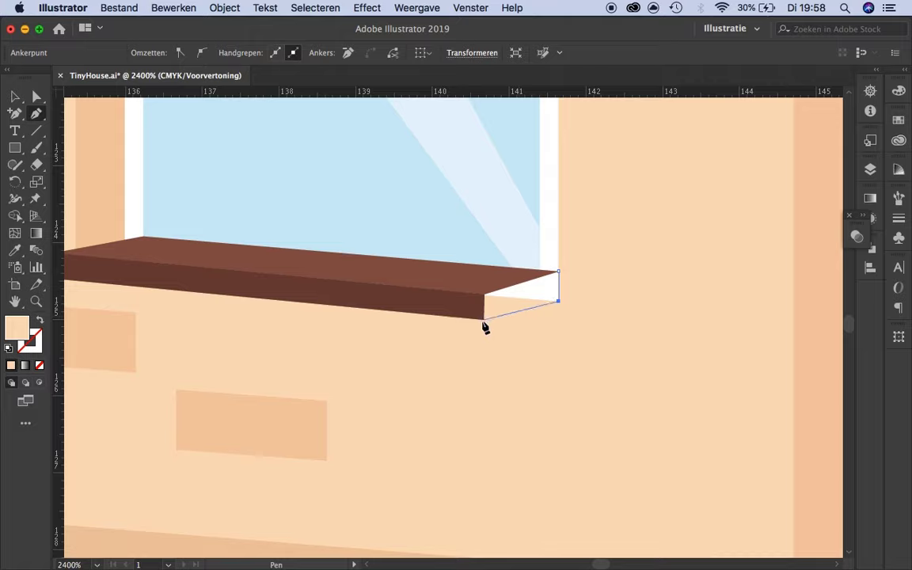
pyautogui.click(475, 305)
pyautogui.scroll(-1, 563, 291)
pyautogui.press('super+shift+a')
pyautogui.scroll(-1, 535, 295)
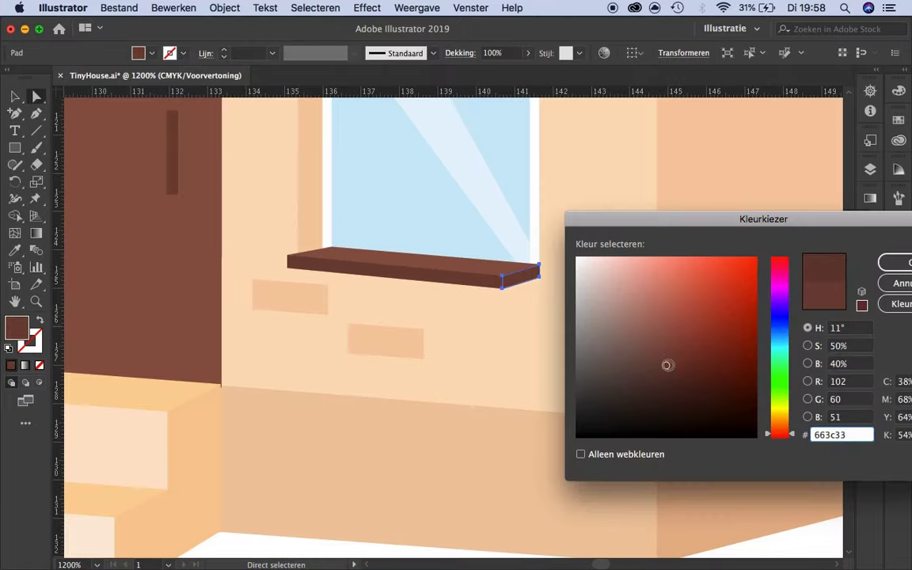
pyautogui.scroll(-2, 442, 371)
pyautogui.scroll(5, 441, 371)
# Align the sill's top-face left corner points with Direct Selection
pyautogui.click(37, 96)
pyautogui.click(163, 302)
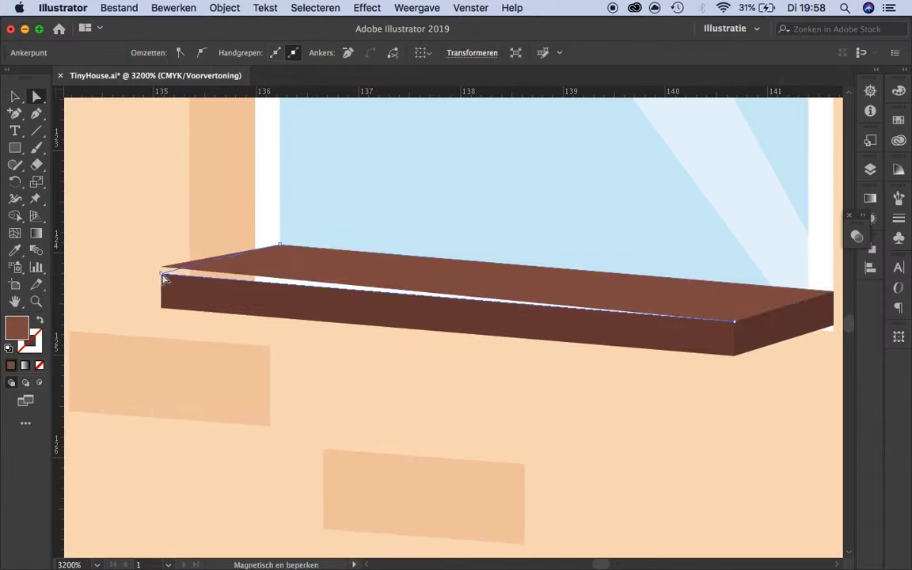
pyautogui.scroll(-1, 305, 331)
pyautogui.click(305, 331)
pyautogui.click(287, 330)
pyautogui.press('super+shift+a')
pyautogui.scroll(-3, 371, 369)
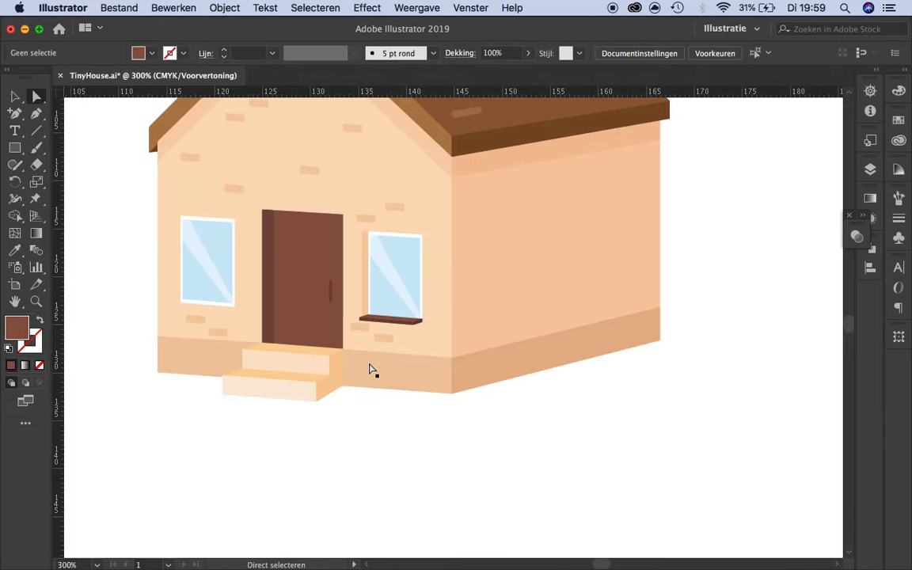
pyautogui.scroll(1, 371, 368)
# Adjust the sill's right corner anchor point with Direct Selection
pyautogui.click(15, 96)
pyautogui.scroll(3, 306, 195)
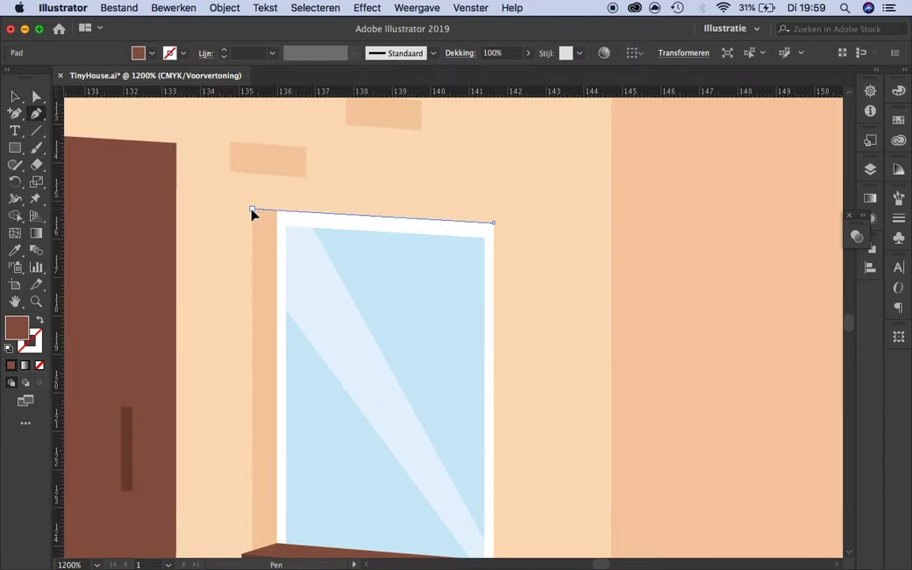
pyautogui.scroll(-2, 539, 482)
pyautogui.press('v')
pyautogui.press('super+shift+a')
pyautogui.scroll(-3, 609, 485)
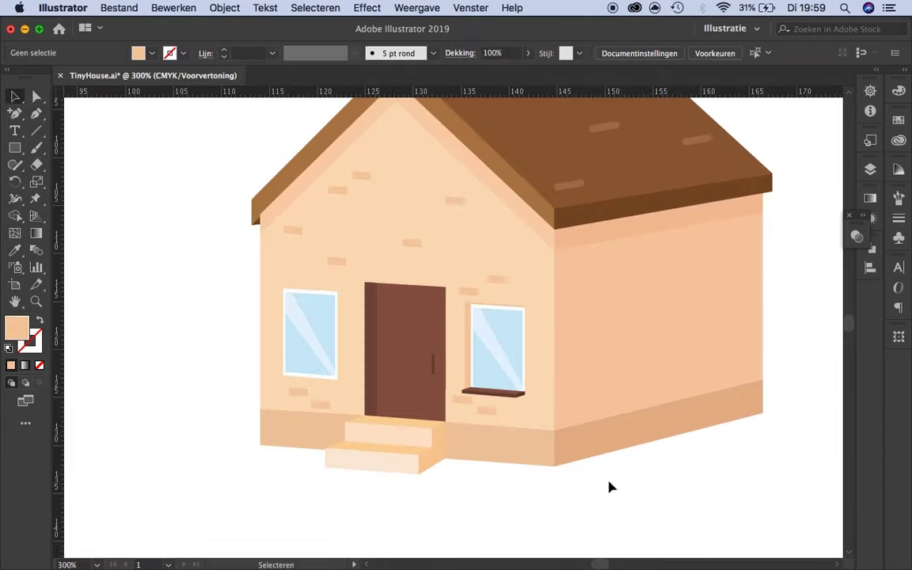
pyautogui.scroll(2, 475, 217)
pyautogui.scroll(2, 489, 352)
pyautogui.scroll(3, 489, 352)
pyautogui.press('a')
pyautogui.click(536, 273)
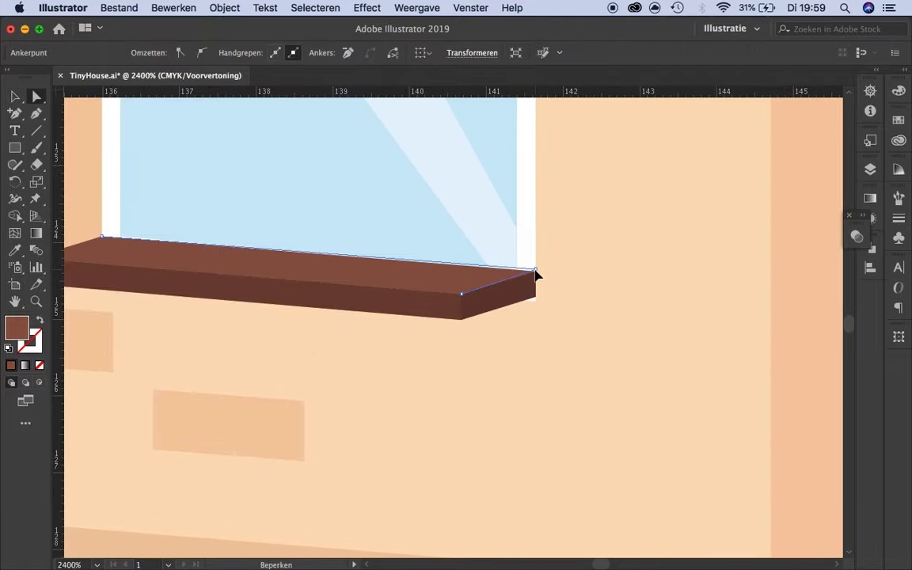
pyautogui.scroll(-1, 316, 261)
# Select and refine the sill's end face, then clear the selection
pyautogui.press('super+shift+a')
pyautogui.scroll(-3, 438, 316)
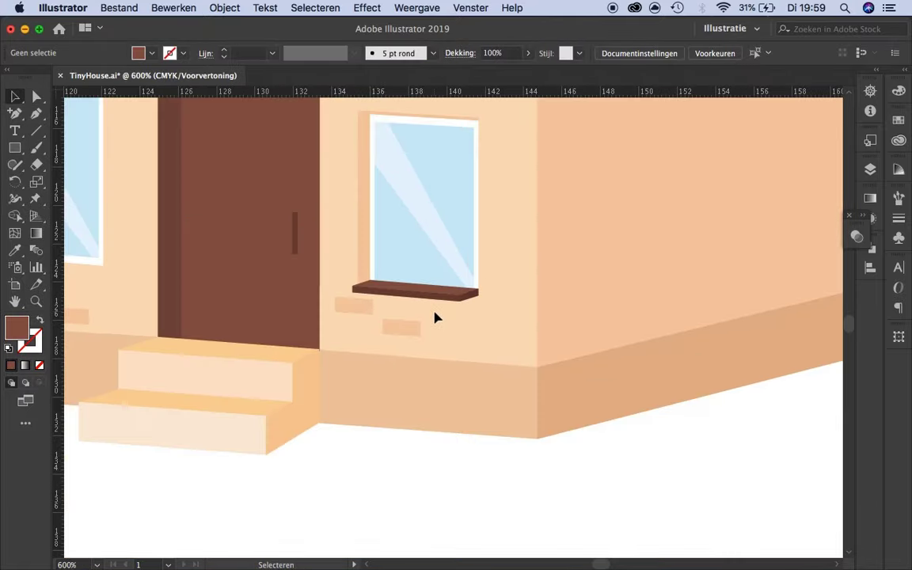
pyautogui.scroll(3, 491, 278)
pyautogui.click(491, 277)
pyautogui.scroll(-2, 411, 301)
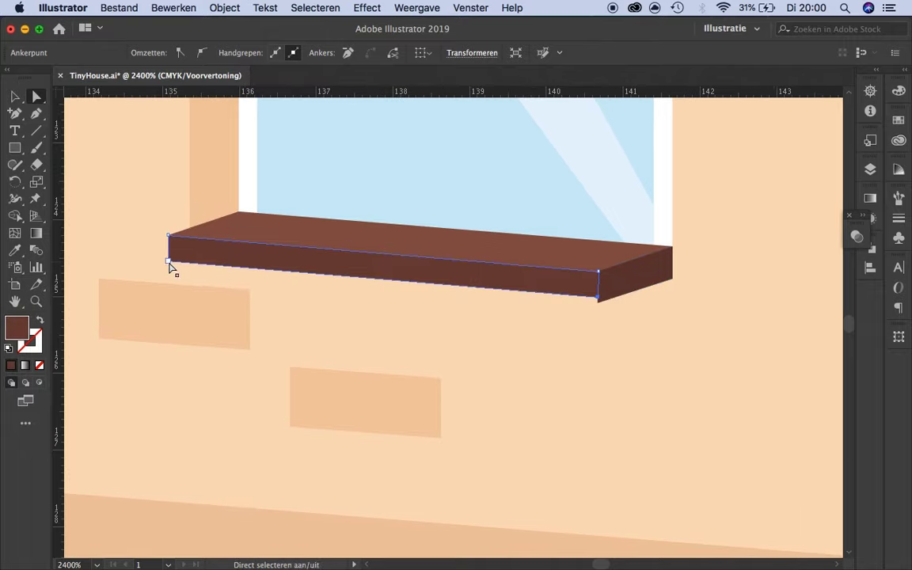
pyautogui.press('super+shift+a')
pyautogui.scroll(2, 596, 330)
pyautogui.scroll(-3, 456, 325)
pyautogui.scroll(1, 454, 325)
# Start drawing the shadow shape beneath the sill with the Pen tool
pyautogui.click(35, 117)
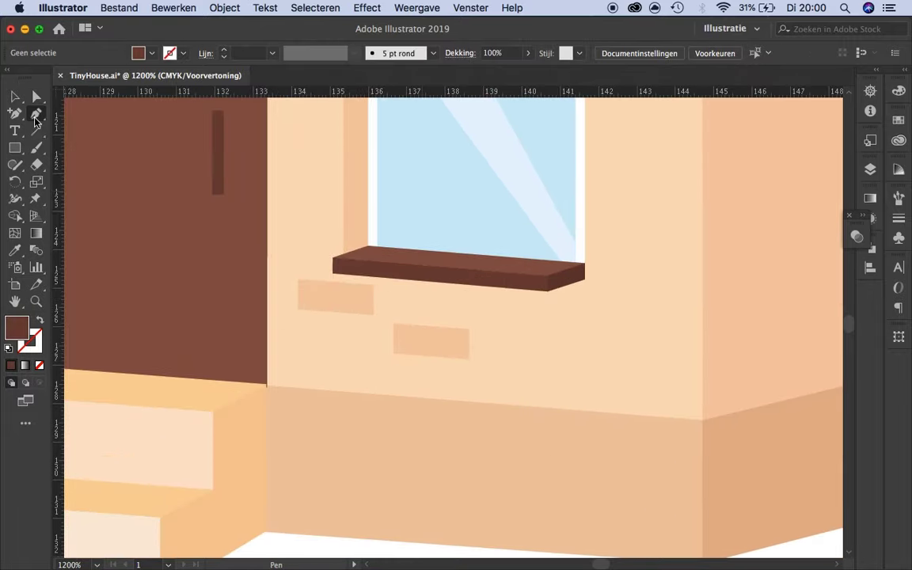
pyautogui.scroll(3, 420, 347)
pyautogui.click(326, 292)
pyautogui.press('super+shift+a')
pyautogui.scroll(-3, 393, 452)
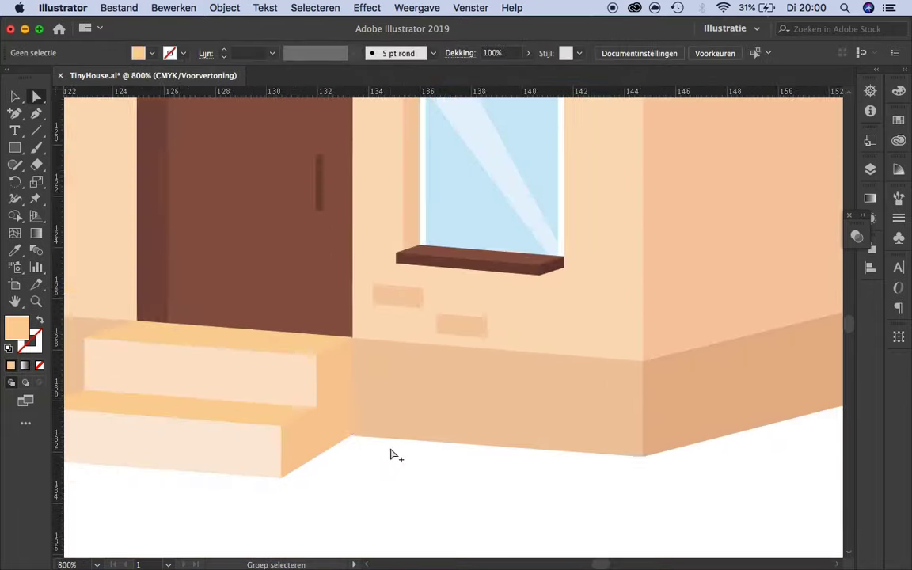
pyautogui.scroll(2, 224, 279)
pyautogui.press('p')
pyautogui.press('super+shift+a')
# Set the colour of the sill's underside shadow shape and select it
pyautogui.press('p')
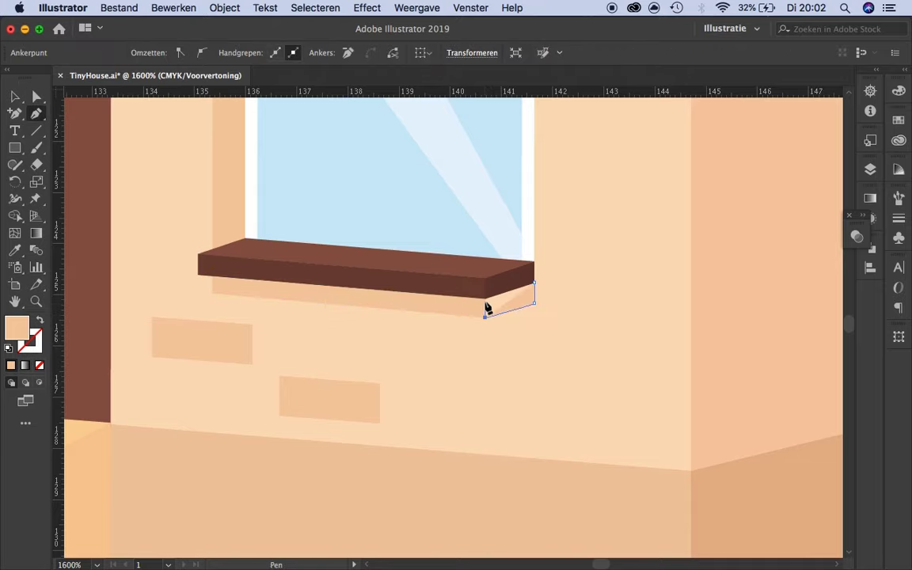
pyautogui.doubleClick(17, 327)
pyautogui.press('Return')
pyautogui.press('v')
pyautogui.scroll(-4, 482, 346)
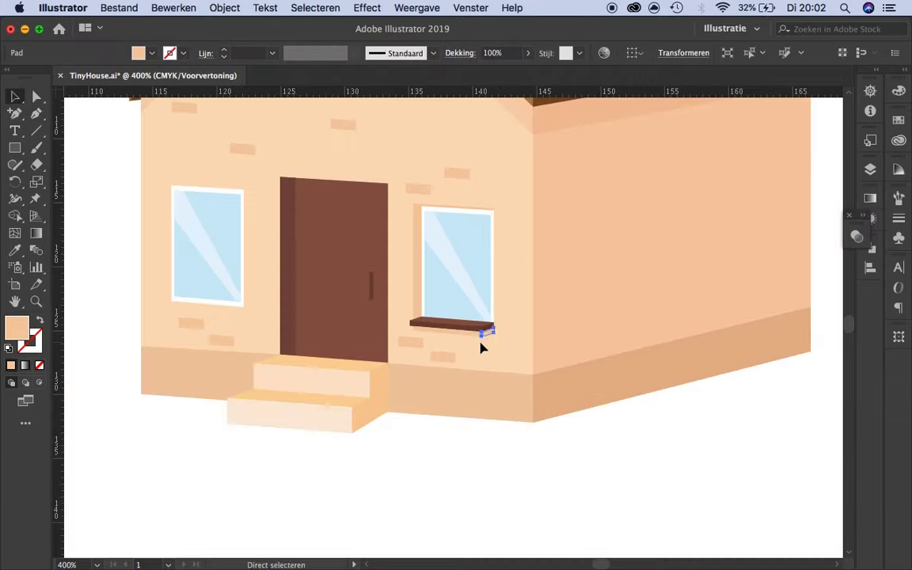
pyautogui.click(434, 513)
pyautogui.scroll(4, 440, 445)
pyautogui.click(424, 348)
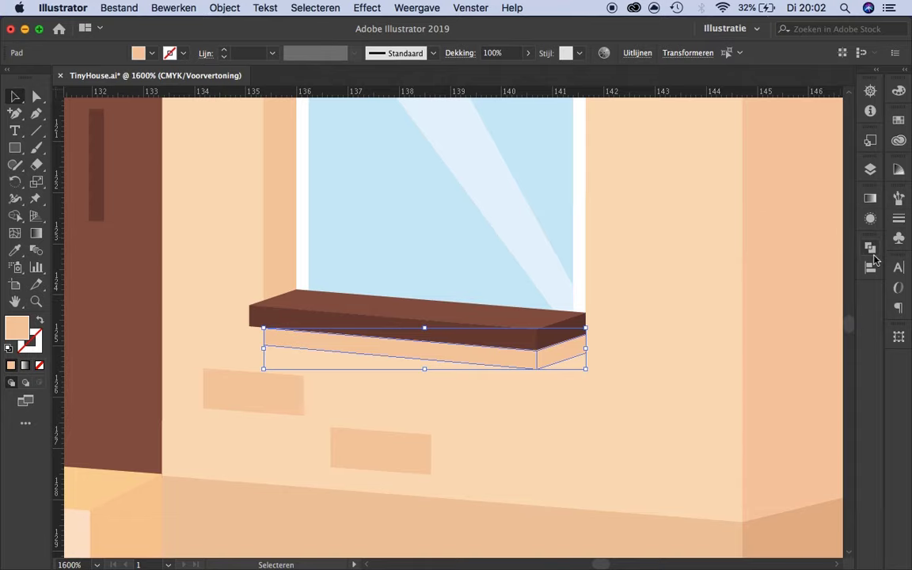
# Lower the sill shadow's opacity to 33%
pyautogui.click(871, 248)
pyautogui.scroll(-4, 552, 442)
pyautogui.scroll(1, 552, 442)
pyautogui.click(527, 53)
pyautogui.moveTo(529, 73); pyautogui.dragTo(491, 73)
pyautogui.scroll(-2, 574, 478)
pyautogui.click(574, 478)
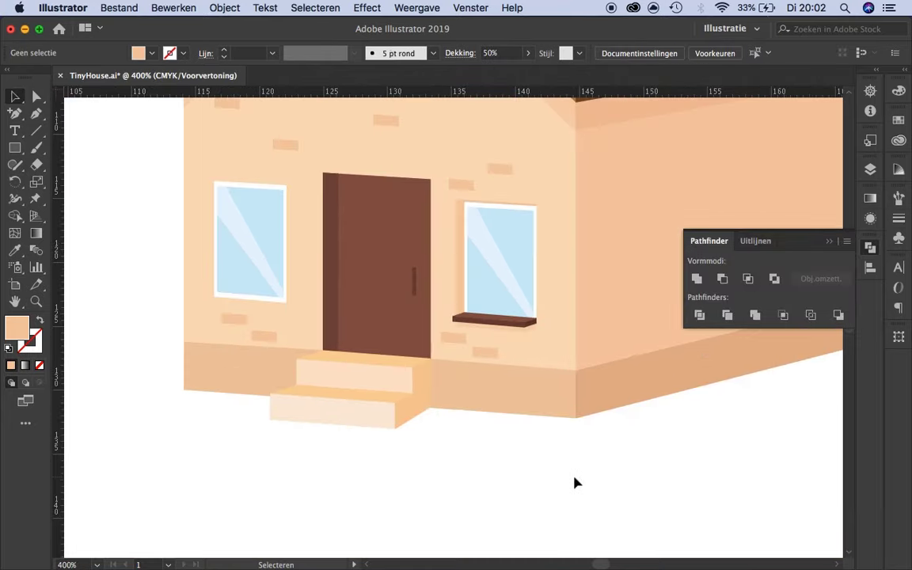
# Alt-drag a copy of the right window with its sill onto the left window
pyautogui.scroll(1, 533, 316)
pyautogui.click(484, 307)
pyautogui.scroll(3, 582, 420)
pyautogui.scroll(-1, 583, 420)
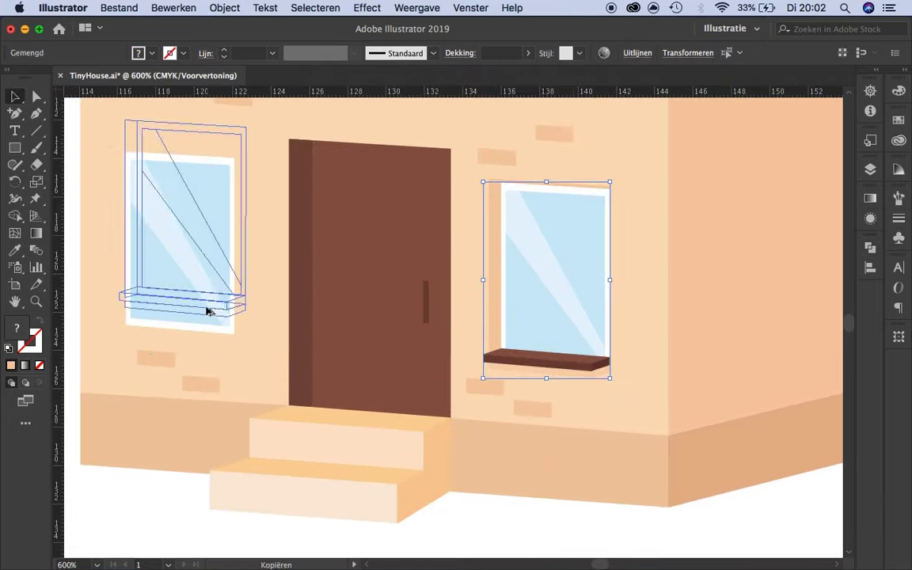
pyautogui.click(212, 344)
pyautogui.press('super+shift+a')
pyautogui.scroll(-3, 297, 372)
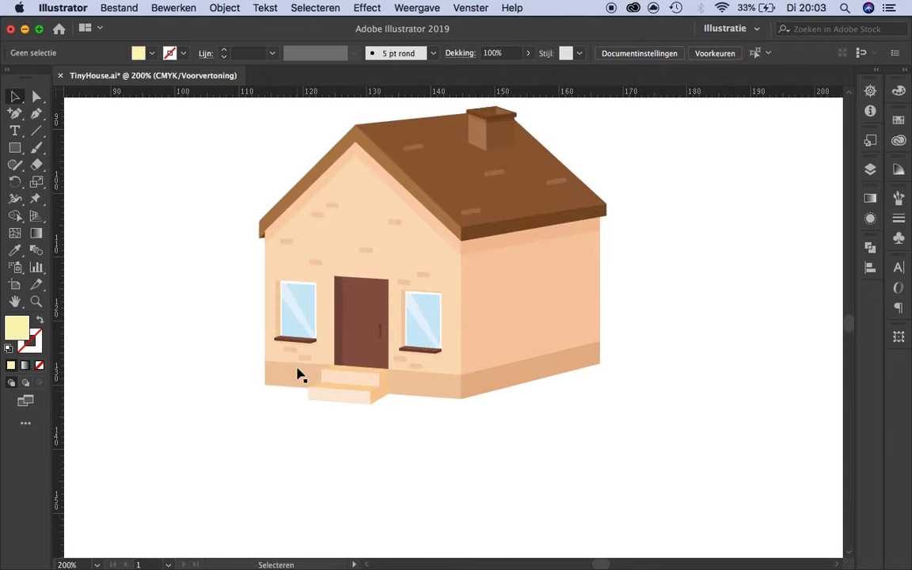
pyautogui.scroll(-3, 464, 425)
pyautogui.scroll(4, 464, 425)
pyautogui.scroll(4, 486, 460)
# Select and inspect the left window's slanted top frame piece
pyautogui.scroll(-3, 314, 308)
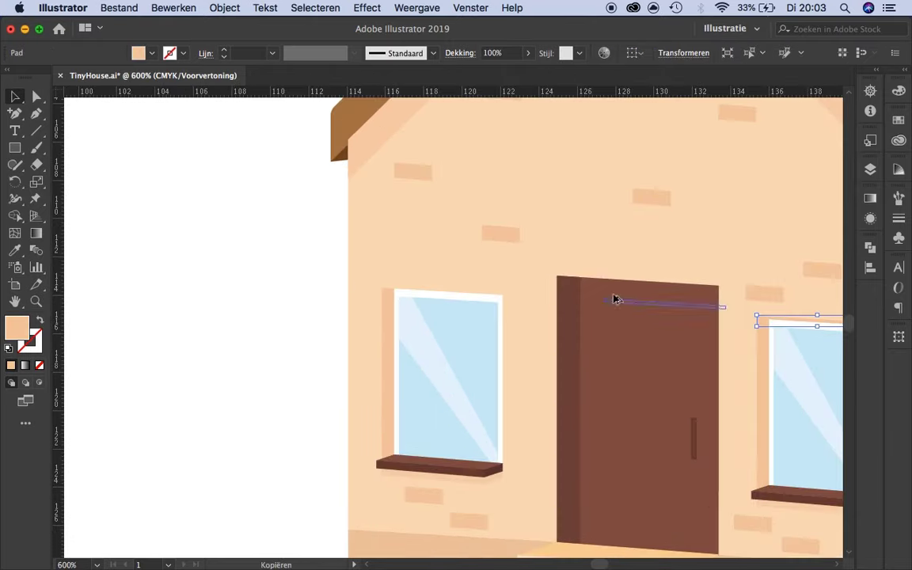
pyautogui.scroll(4, 368, 289)
pyautogui.click(369, 289)
pyautogui.scroll(3, 368, 289)
pyautogui.press('super+shift+a')
pyautogui.scroll(-5, 198, 265)
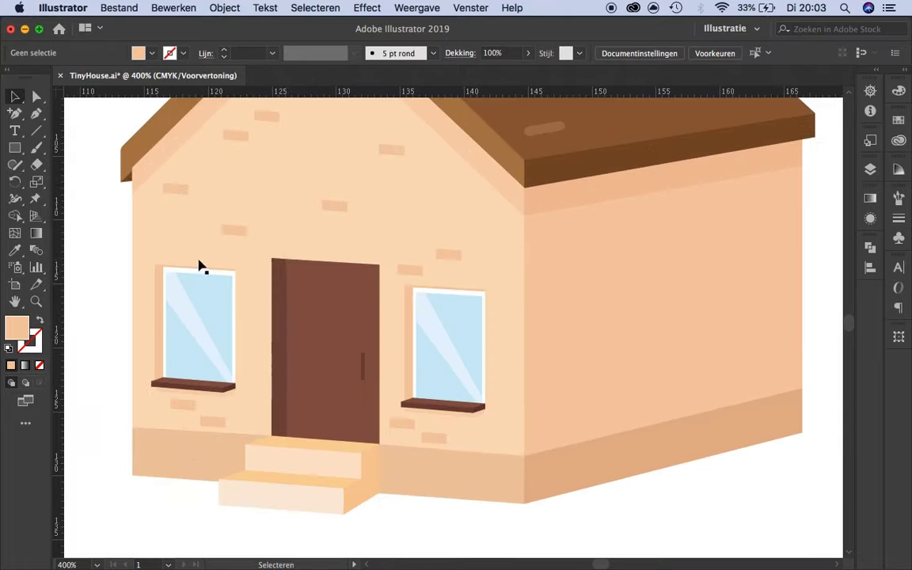
pyautogui.scroll(3, 285, 258)
pyautogui.scroll(-1, 566, 284)
# Switch between Pen, Direct Selection and Selection tools and clear the selection
pyautogui.press('p')
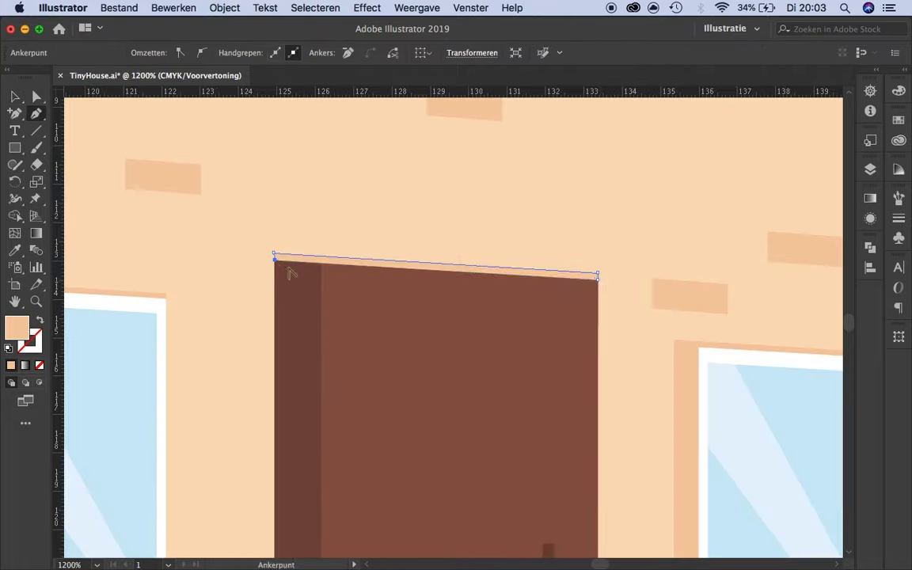
pyautogui.press('a')
pyautogui.scroll(1, 250, 254)
pyautogui.scroll(1, 349, 305)
pyautogui.press('super+shift+a')
pyautogui.press('v')
pyautogui.scroll(-8, 114, 185)
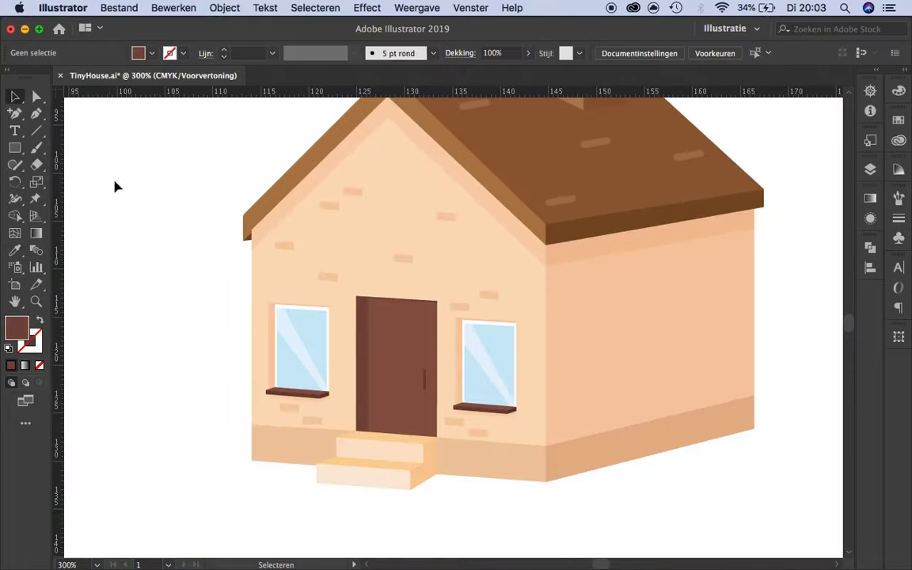
pyautogui.scroll(-1, 114, 185)
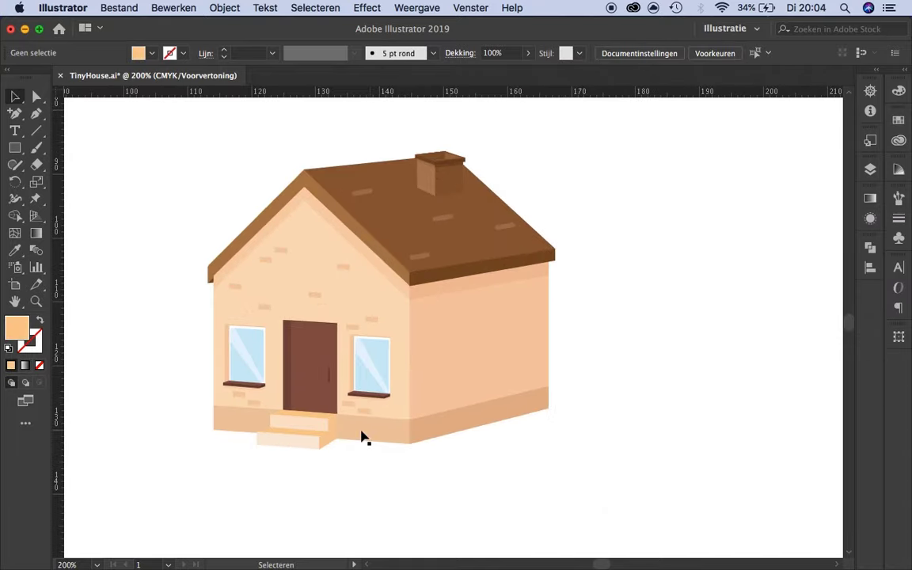
pyautogui.scroll(1, 364, 438)
pyautogui.press('m')
pyautogui.scroll(1, 396, 476)
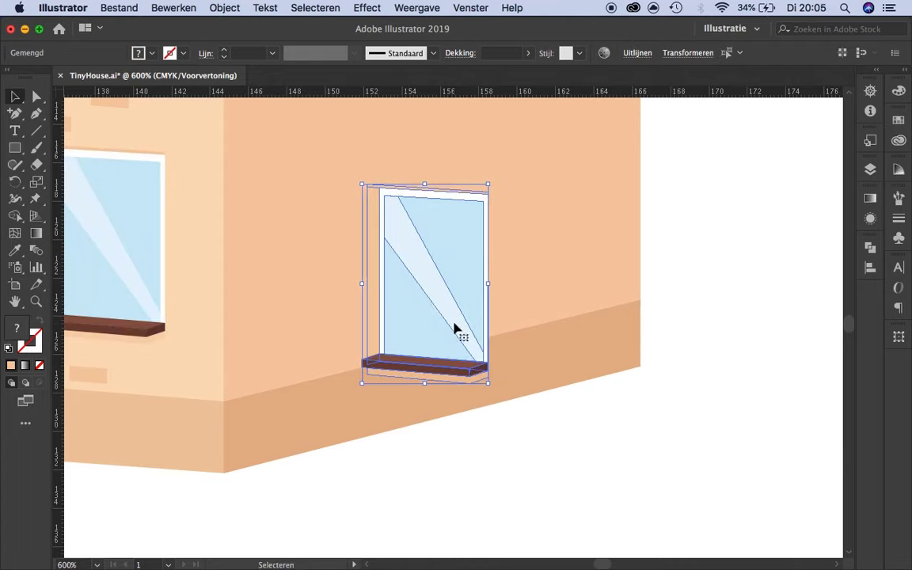
# Reflect the window copy vertically and move it onto the side wall
pyautogui.rightClick(458, 363)
pyautogui.click(658, 523)
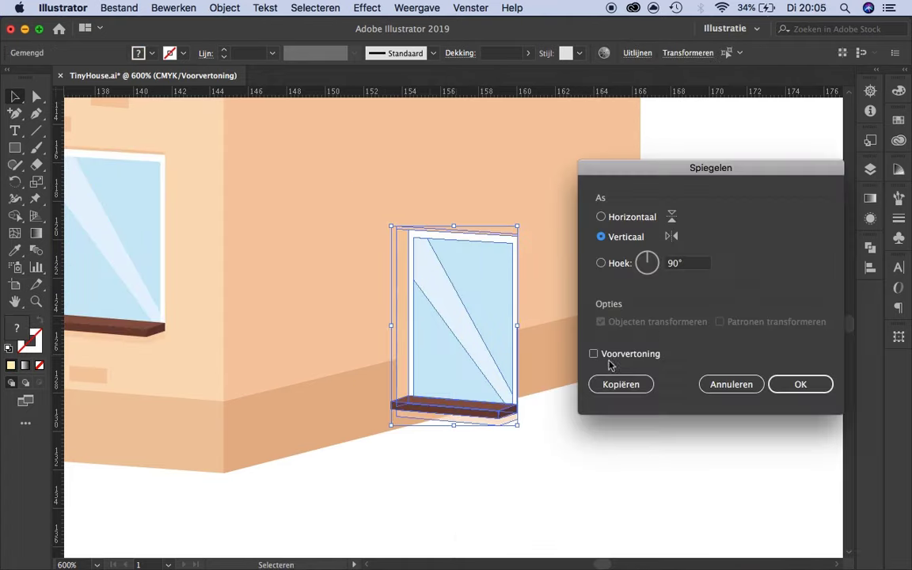
pyautogui.click(800, 383)
pyautogui.moveTo(467, 316); pyautogui.dragTo(388, 293)
pyautogui.press('super+minus')
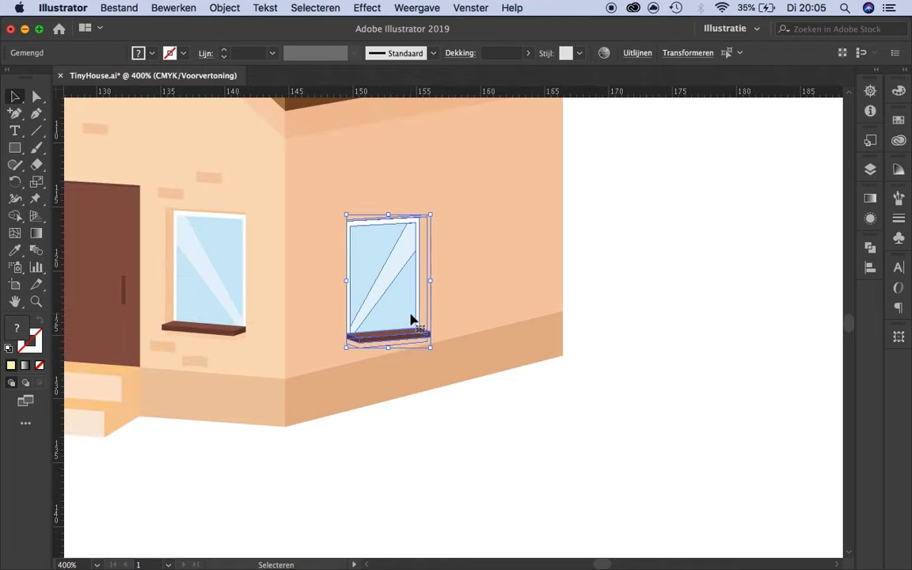
pyautogui.press('super+minus')
pyautogui.press('super+minus')
pyautogui.press('super+minus')
pyautogui.press('super+minus')
pyautogui.press('super+plus')
pyautogui.press('super+plus')
pyautogui.press('super+plus')
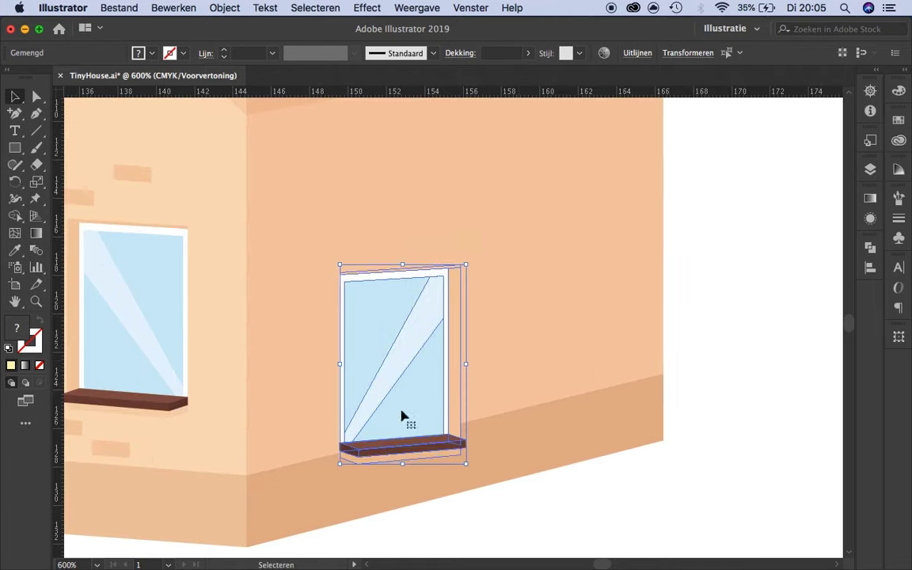
pyautogui.press('super+plus')
# Set the sill aside and reshape the window's corner points to follow the wall's slant
pyautogui.click(796, 179)
pyautogui.moveTo(406, 434); pyautogui.dragTo(688, 487)
pyautogui.click(774, 440)
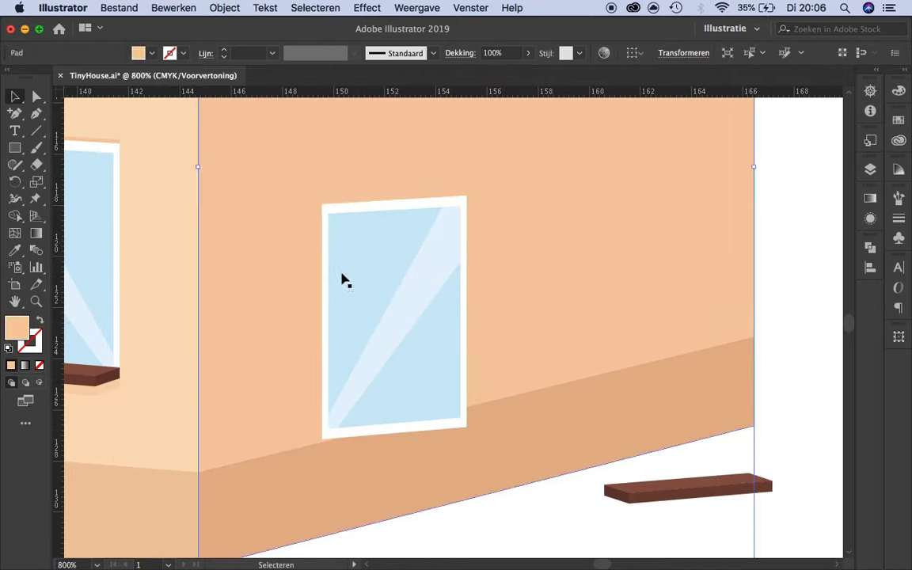
pyautogui.click(341, 278)
pyautogui.press('a')
pyautogui.click(467, 419)
pyautogui.press('super+plus')
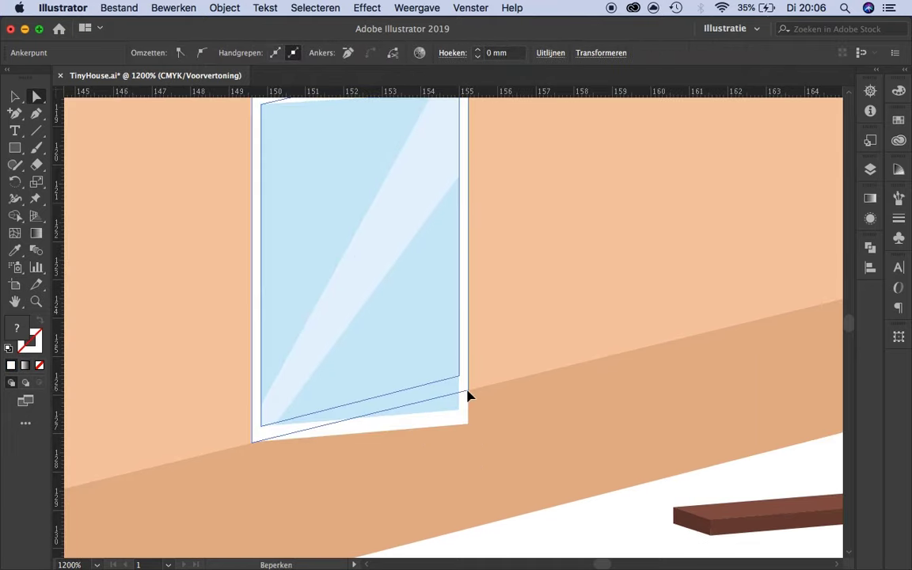
pyautogui.press('super+minus')
pyautogui.click(462, 194)
pyautogui.press('super+plus')
pyautogui.press('super+minus')
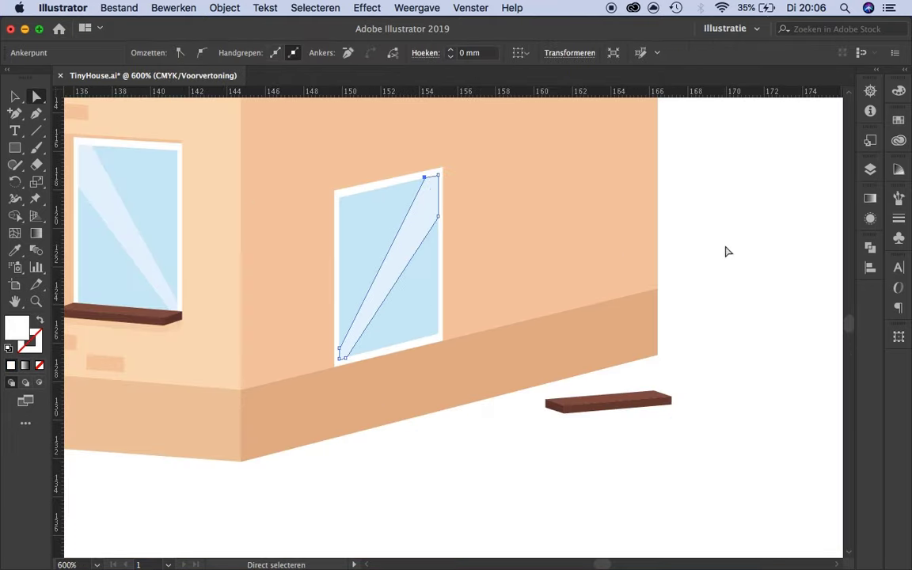
# Place the sill under the slanted window and adjust its corner to match the slope
pyautogui.press('super+plus')
pyautogui.press('v')
pyautogui.click(649, 399)
pyautogui.moveTo(367, 347); pyautogui.dragTo(368, 347)
pyautogui.press('super+plus')
pyautogui.press('a')
pyautogui.click(477, 349)
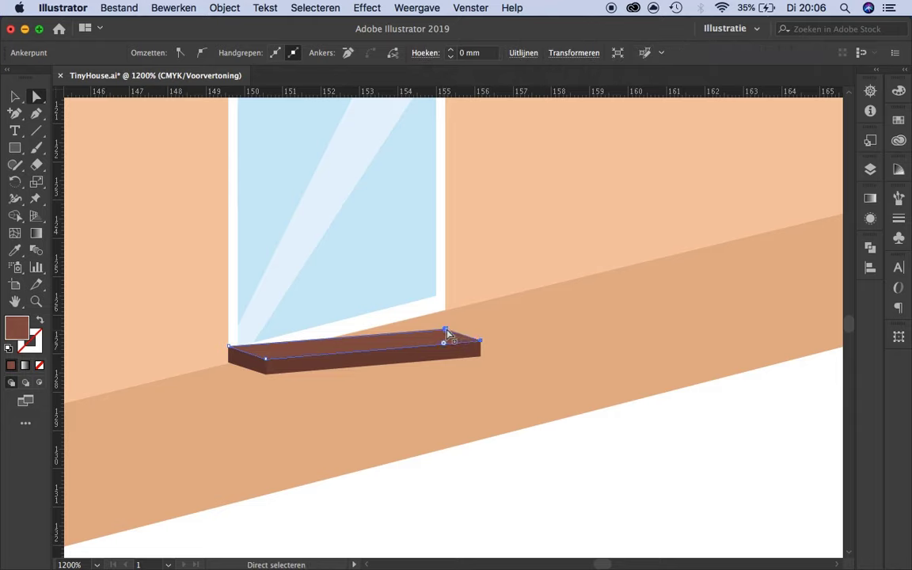
pyautogui.press('super+minus')
pyautogui.press('super+minus')
pyautogui.press('super+minus')
# Reflect the thin vertical bar, fit it against the window's right edge, and fill it peach
pyautogui.click(438, 256)
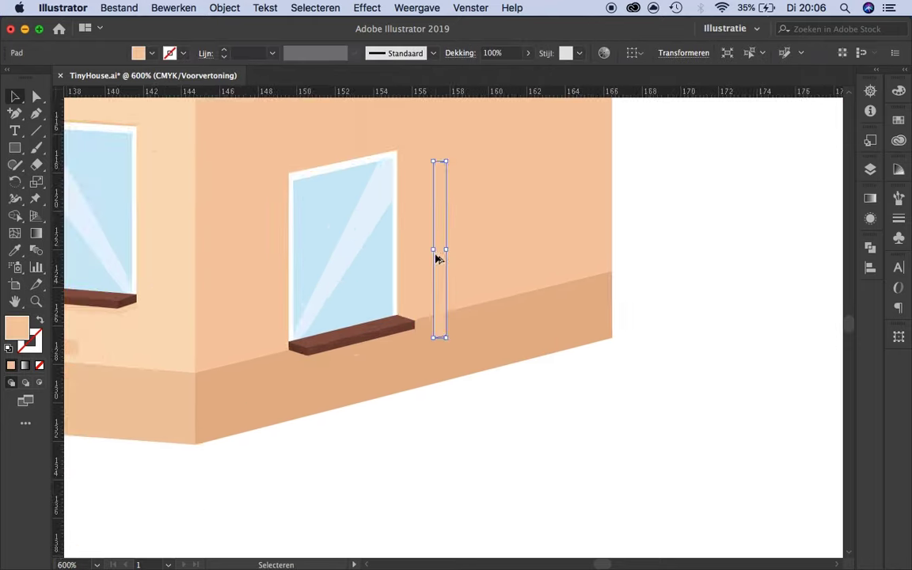
pyautogui.rightClick(438, 257)
pyautogui.click(702, 466)
pyautogui.click(811, 382)
pyautogui.press('super+plus')
pyautogui.scroll(3, 301, 275)
pyautogui.moveTo(304, 194); pyautogui.dragTo(303, 202)
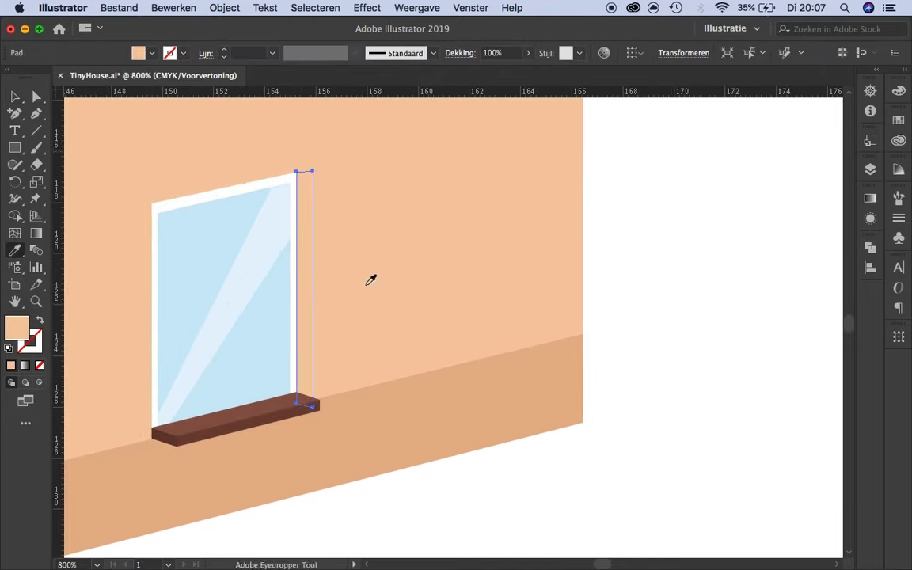
pyautogui.doubleClick(17, 327)
pyautogui.click(637, 264)
pyautogui.click(895, 282)
pyautogui.press('v')
pyautogui.press('super+shift+a')
pyautogui.press('super+minus')
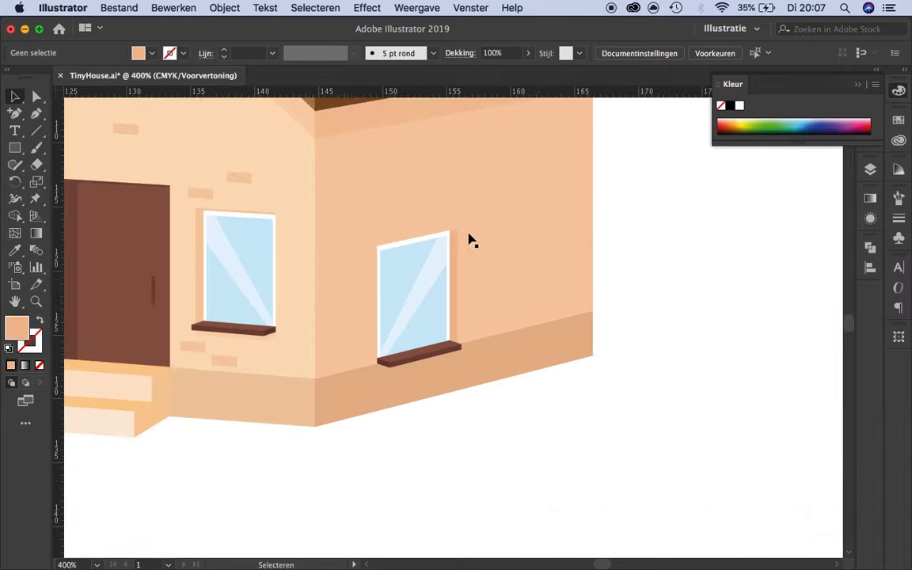
# Pull the peach recess strip's top corner up to meet the window frame
pyautogui.scroll(10, 365, 321)
pyautogui.click(517, 382)
pyautogui.click(37, 95)
pyautogui.moveTo(742, 346); pyautogui.dragTo(741, 323)
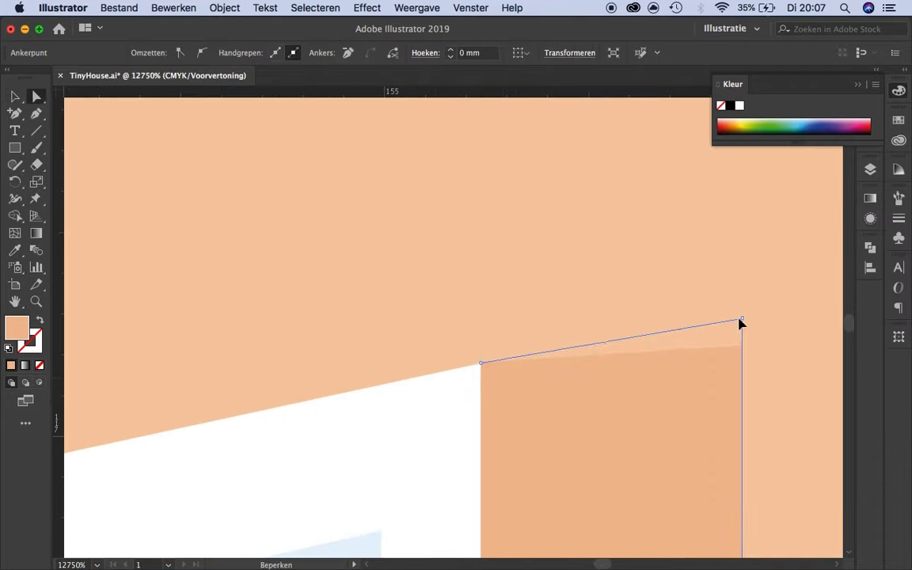
pyautogui.scroll(-10, 533, 311)
pyautogui.press('super+shift+a')
# Reflect the thin top strip and fit its anchors along the window's top edge
pyautogui.moveTo(383, 219); pyautogui.dragTo(428, 223)
pyautogui.rightClick(427, 223)
pyautogui.click(634, 467)
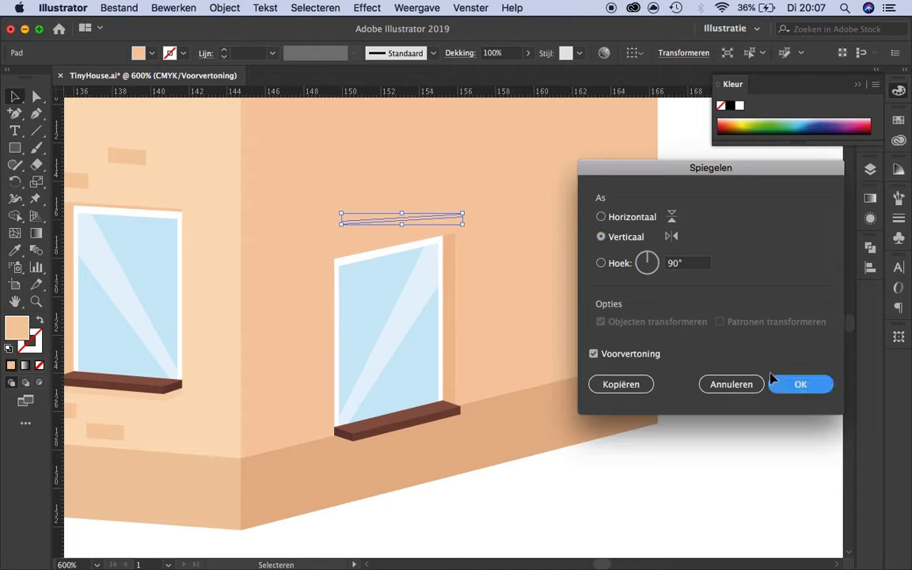
pyautogui.click(800, 383)
pyautogui.scroll(3, 396, 238)
pyautogui.moveTo(289, 220); pyautogui.dragTo(270, 315)
pyautogui.press('a')
pyautogui.click(546, 302)
pyautogui.scroll(-3, 752, 259)
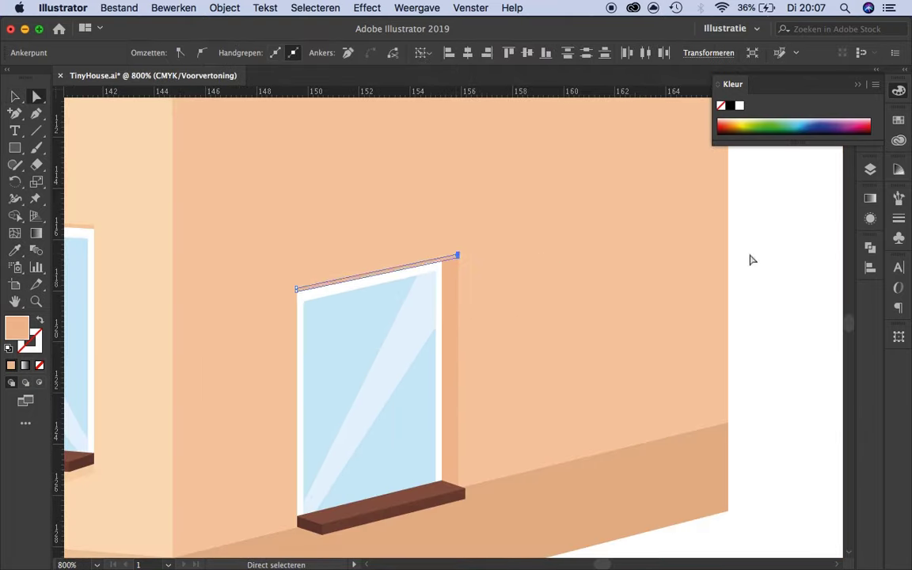
pyautogui.scroll(5, 395, 150)
pyautogui.click(438, 169)
pyautogui.press('super+shift+a')
pyautogui.scroll(-5, 475, 176)
pyautogui.scroll(-4, 513, 179)
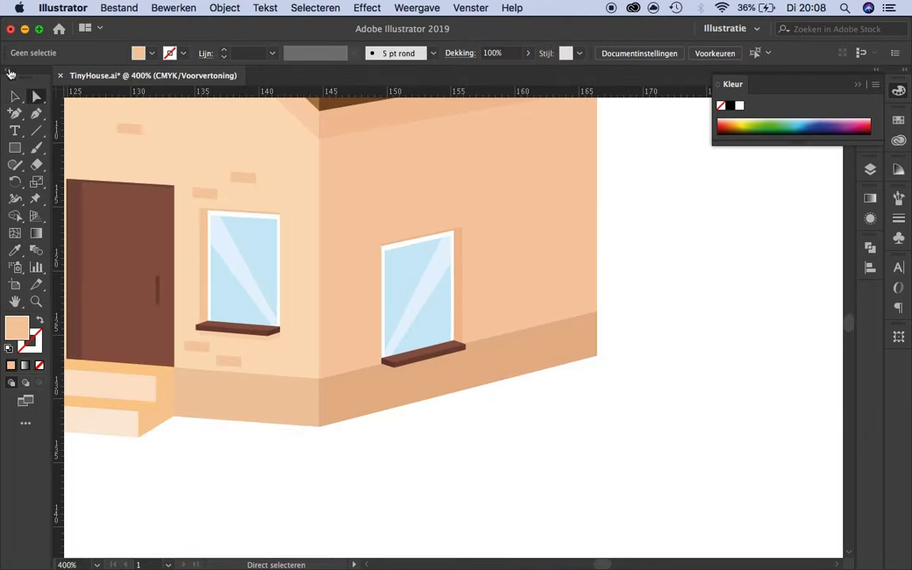
pyautogui.scroll(3, 442, 320)
# Isolate the side-window sill group and select its end cap
pyautogui.scroll(3, 439, 389)
pyautogui.press('a')
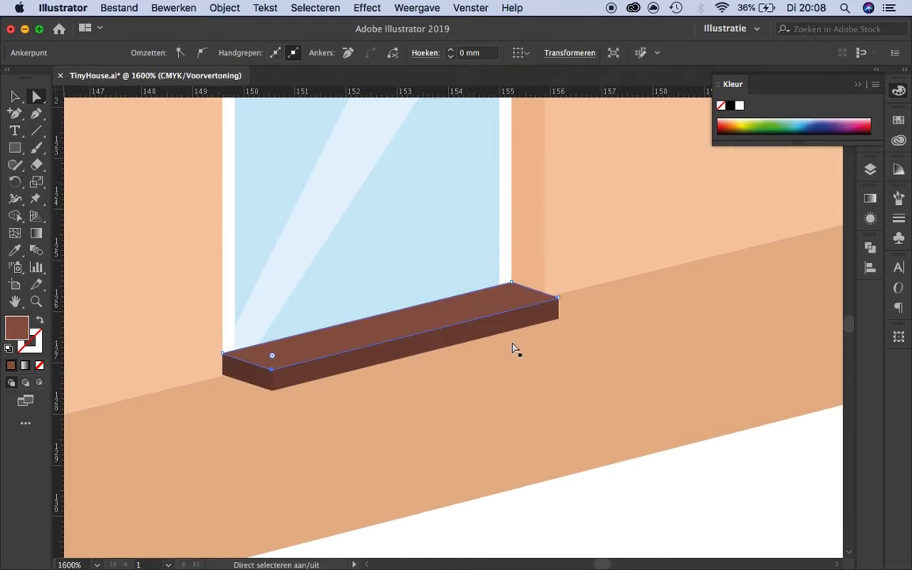
pyautogui.click(558, 309)
pyautogui.doubleClick(316, 372)
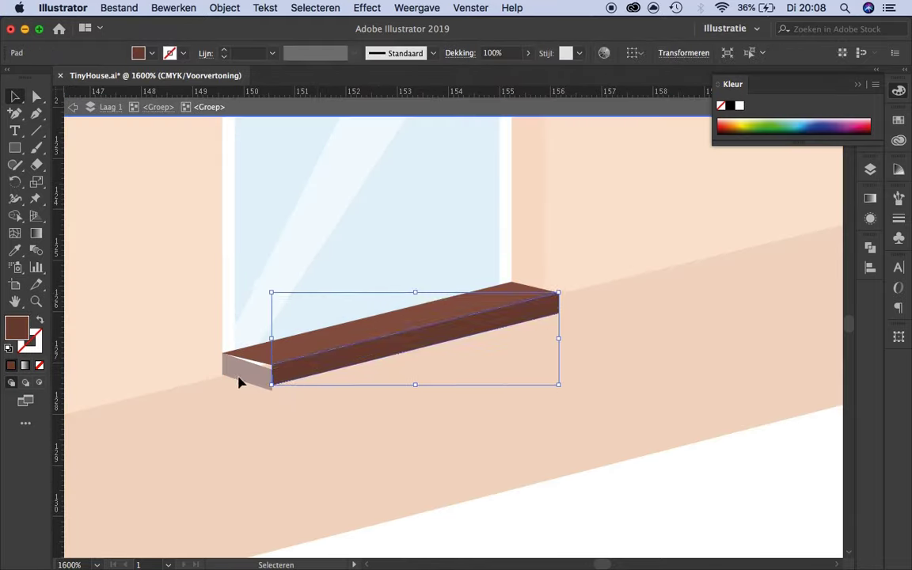
pyautogui.scroll(3, 482, 360)
pyautogui.scroll(-3, 482, 361)
pyautogui.click(334, 383)
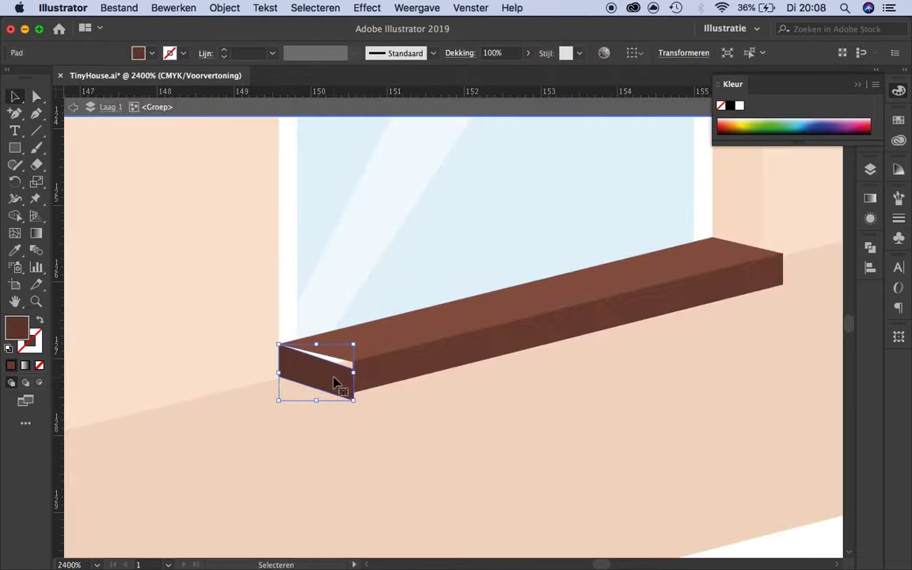
pyautogui.scroll(-2, 355, 404)
pyautogui.scroll(-3, 350, 393)
pyautogui.press('Escape')
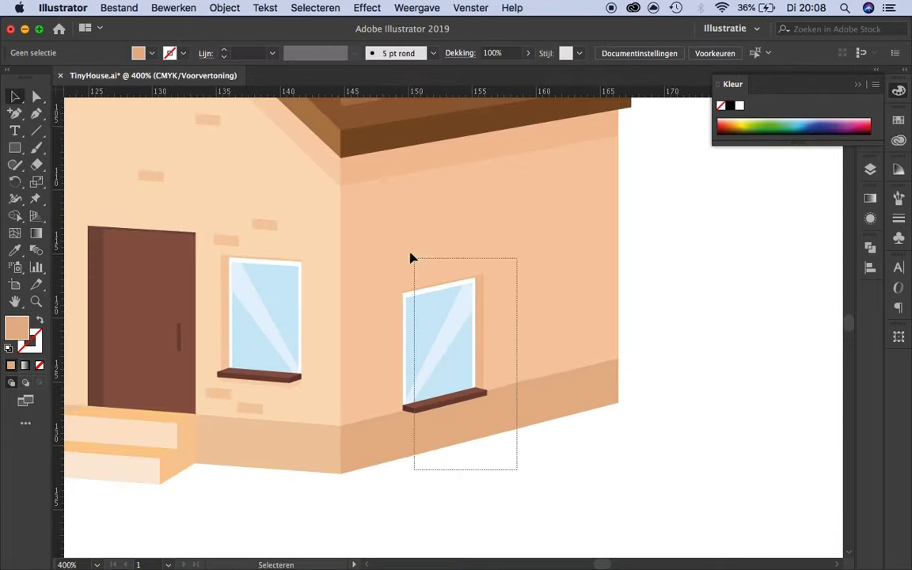
# Reselect the side-wall window and adjust the sill's front-face corner anchors
pyautogui.moveTo(411, 258); pyautogui.dragTo(413, 260)
pyautogui.click(475, 420)
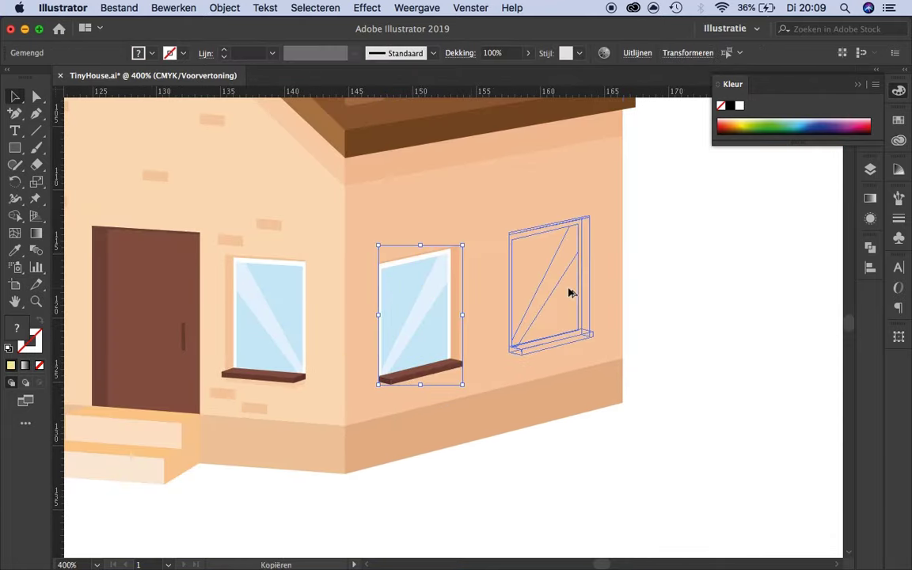
pyautogui.moveTo(570, 294); pyautogui.dragTo(572, 295)
pyautogui.scroll(-3, 543, 350)
pyautogui.scroll(-3, 473, 382)
pyautogui.scroll(5, 391, 332)
pyautogui.scroll(2, 377, 394)
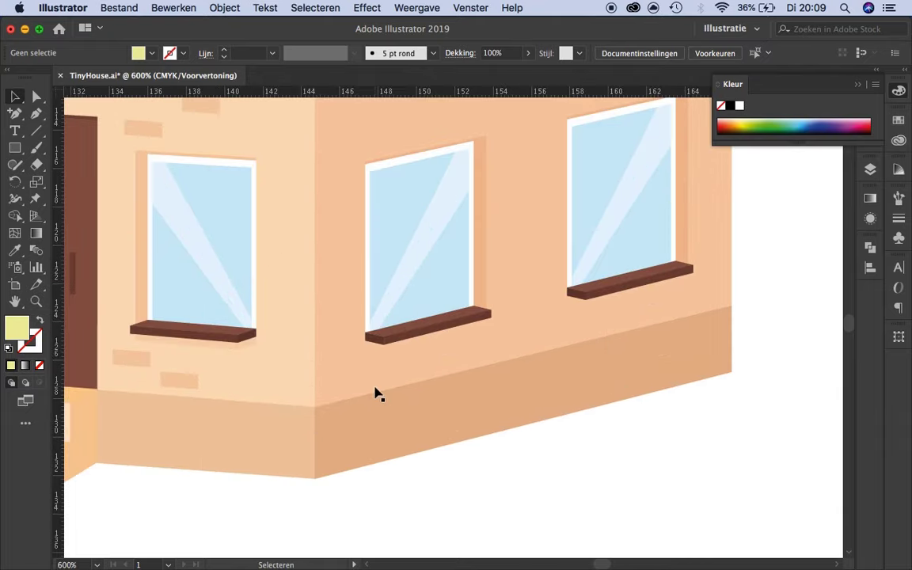
pyautogui.scroll(2, 377, 394)
pyautogui.scroll(2, 367, 358)
pyautogui.click(343, 267)
pyautogui.press('a')
pyautogui.click(292, 271)
pyautogui.scroll(1, 290, 282)
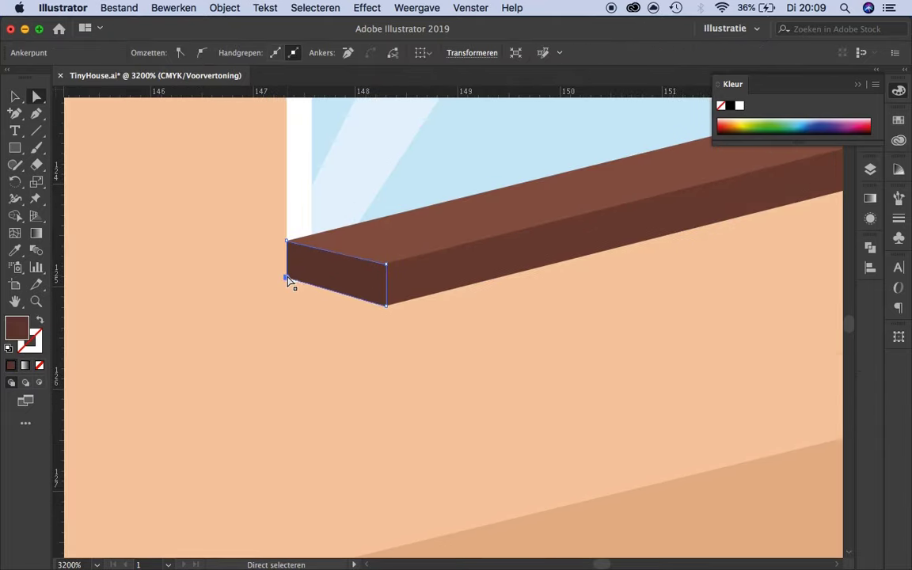
pyautogui.click(388, 309)
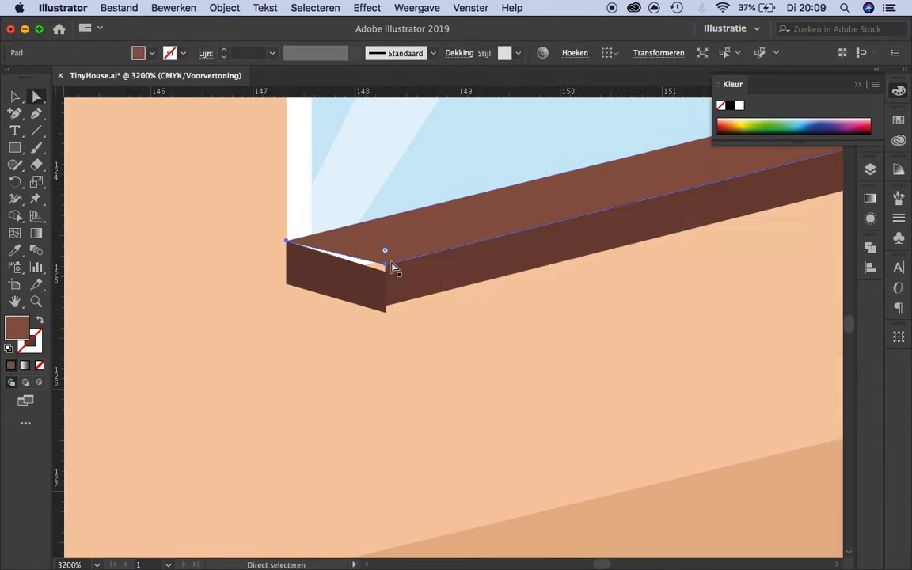
pyautogui.scroll(-1, 394, 267)
# Square up the sill's right-end, meeting-corner and top anchor points
pyautogui.click(794, 174)
pyautogui.click(359, 326)
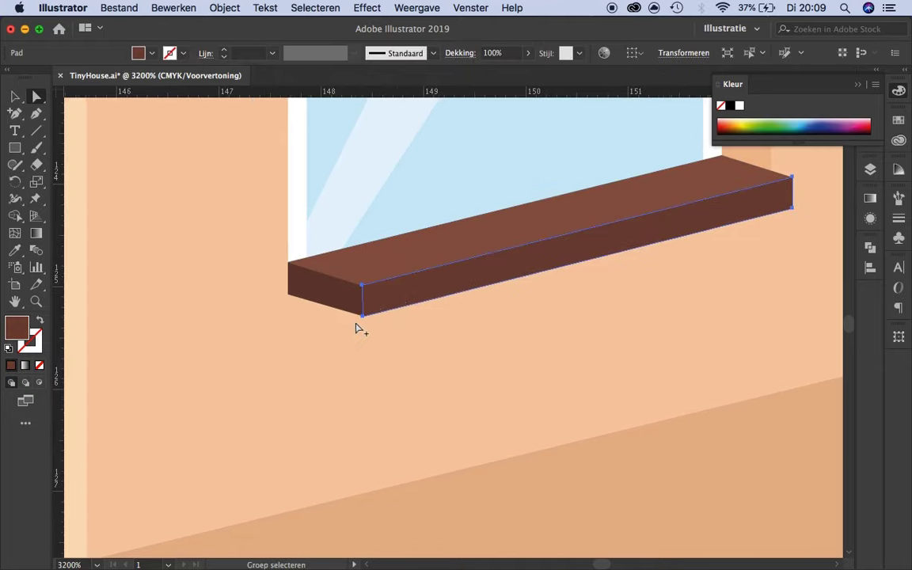
pyautogui.scroll(5, 372, 308)
pyautogui.click(316, 245)
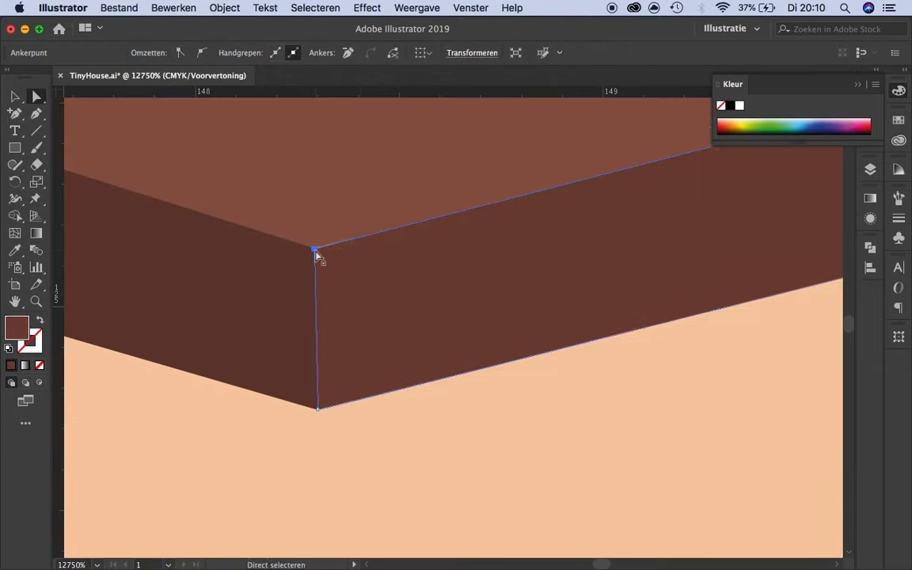
pyautogui.scroll(1, 560, 306)
pyautogui.scroll(-5, 550, 322)
pyautogui.click(550, 321)
pyautogui.scroll(5, 642, 242)
pyautogui.scroll(-1, 642, 242)
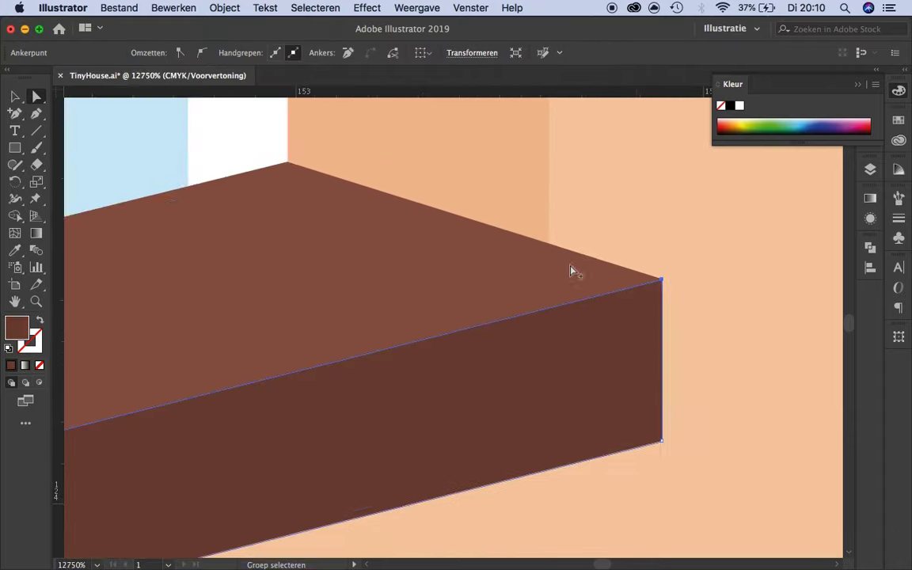
pyautogui.scroll(-5, 515, 300)
pyautogui.scroll(3, 473, 326)
pyautogui.click(463, 309)
pyautogui.scroll(-1, 466, 313)
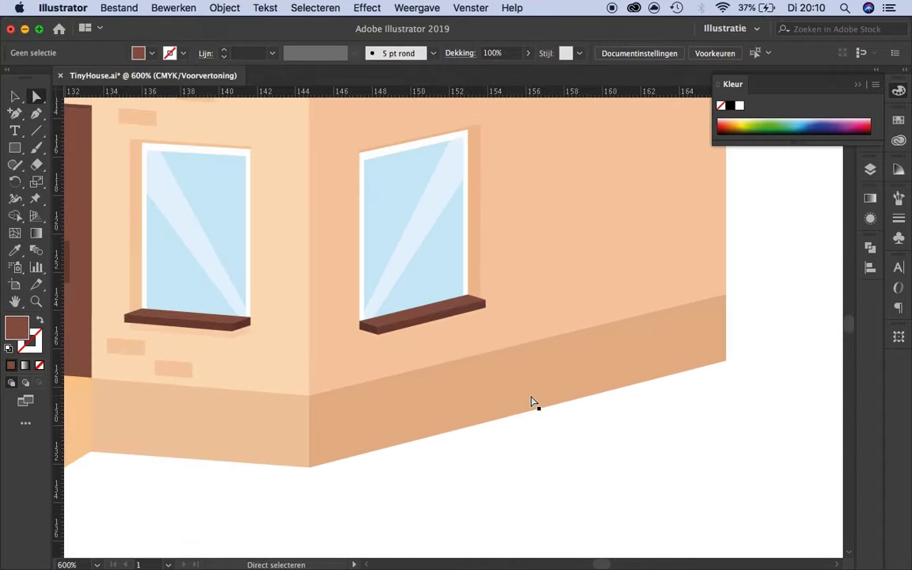
# Paste the 50%-opacity peach shadow shape and place it beneath the right window sill
pyautogui.hotkey('ctrl', 'v')
pyautogui.scroll(2, 467, 364)
pyautogui.moveTo(420, 372); pyautogui.dragTo(320, 310)
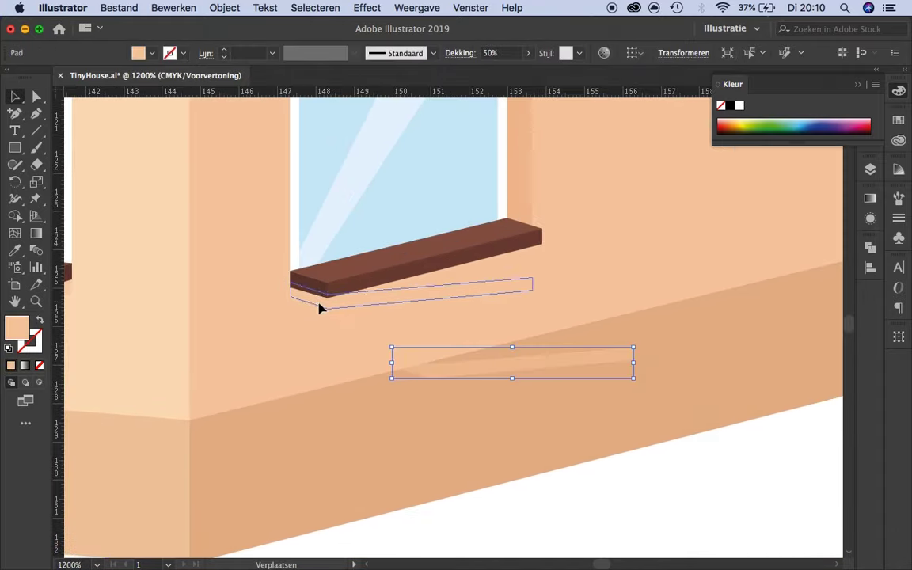
pyautogui.scroll(-1, 452, 360)
pyautogui.scroll(2, 537, 315)
pyautogui.scroll(-1, 538, 316)
pyautogui.scroll(2, 356, 338)
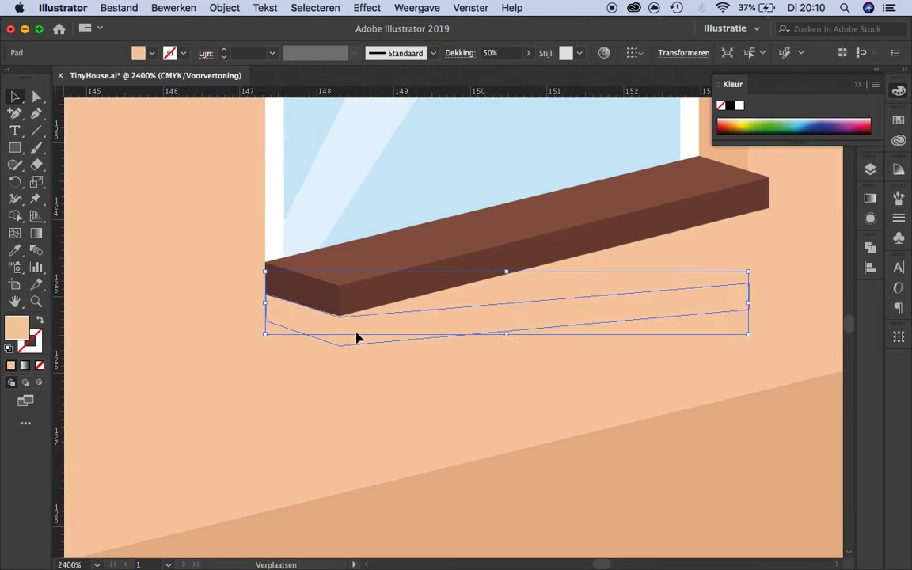
pyautogui.press('v')
pyautogui.scroll(-1, 273, 262)
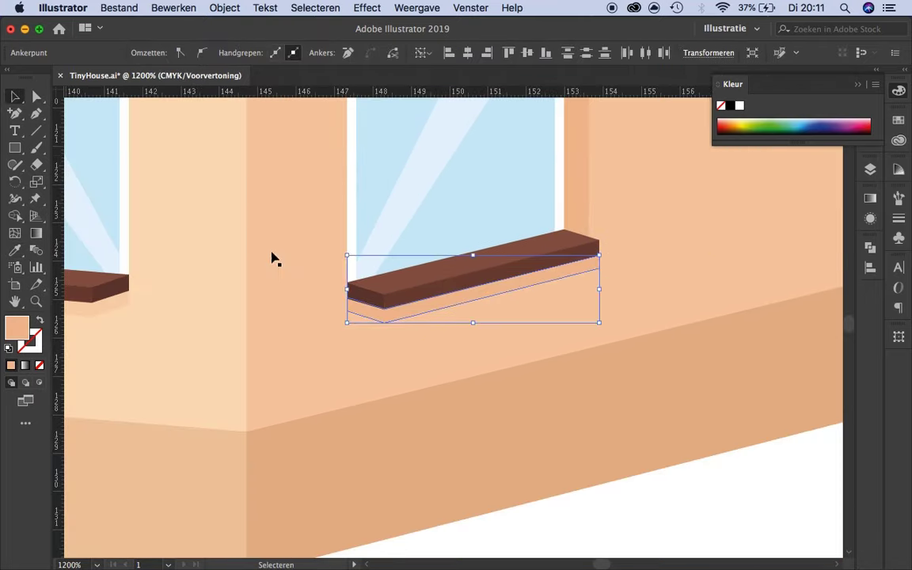
pyautogui.scroll(-1, 277, 317)
pyautogui.hotkey('ctrl', 'shift', 'a')
pyautogui.scroll(-1, 518, 396)
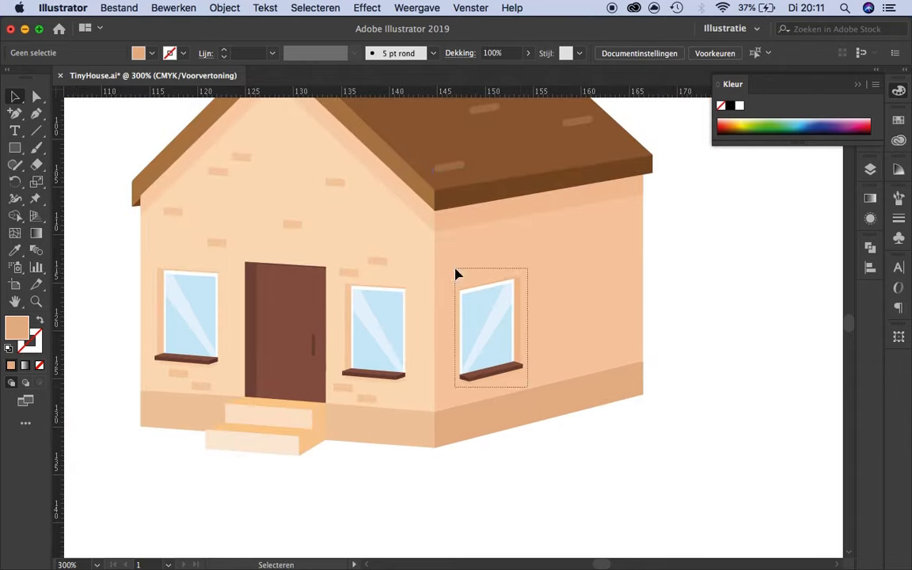
# Duplicate the side-wall window further right along the wall
pyautogui.click(456, 274)
pyautogui.scroll(1, 417, 368)
pyautogui.scroll(1, 574, 379)
pyautogui.scroll(1, 450, 359)
pyautogui.scroll(-1, 396, 364)
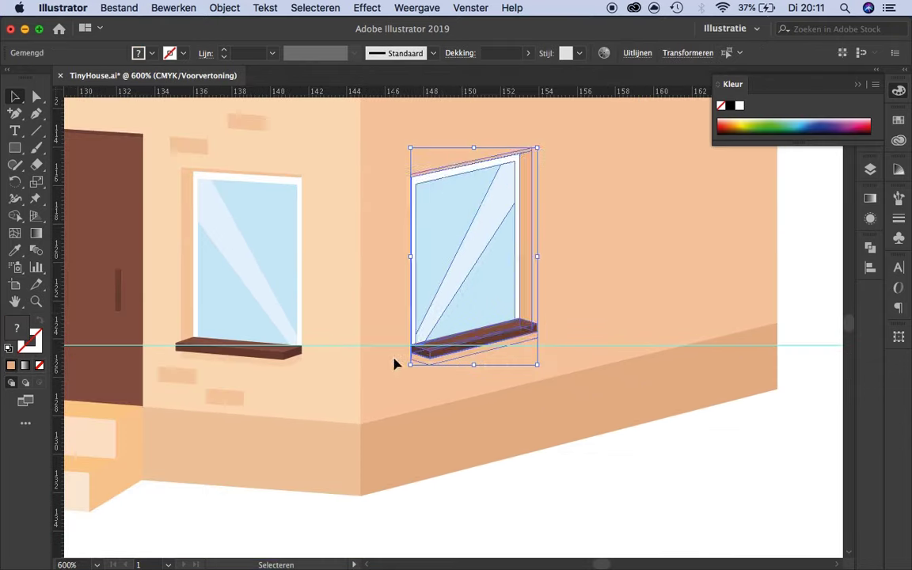
pyautogui.moveTo(447, 292); pyautogui.dragTo(647, 267)
pyautogui.hotkey('ctrl', 'shift', 'a')
pyautogui.scroll(-5, 625, 247)
pyautogui.scroll(1, 625, 247)
pyautogui.scroll(1, 581, 281)
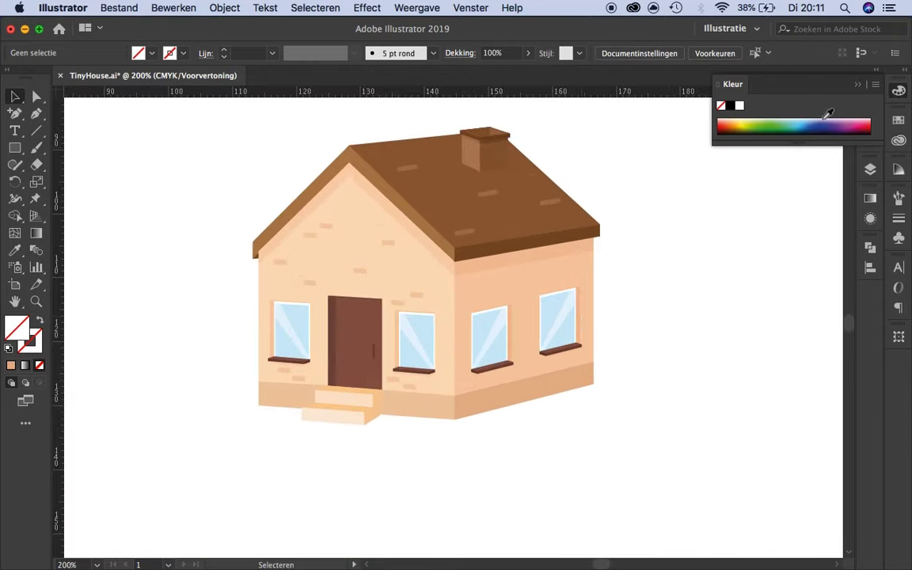
pyautogui.scroll(2, 442, 489)
pyautogui.scroll(4, 442, 489)
# Copy a small brick from the lower wall to a new spot higher up
pyautogui.click(430, 412)
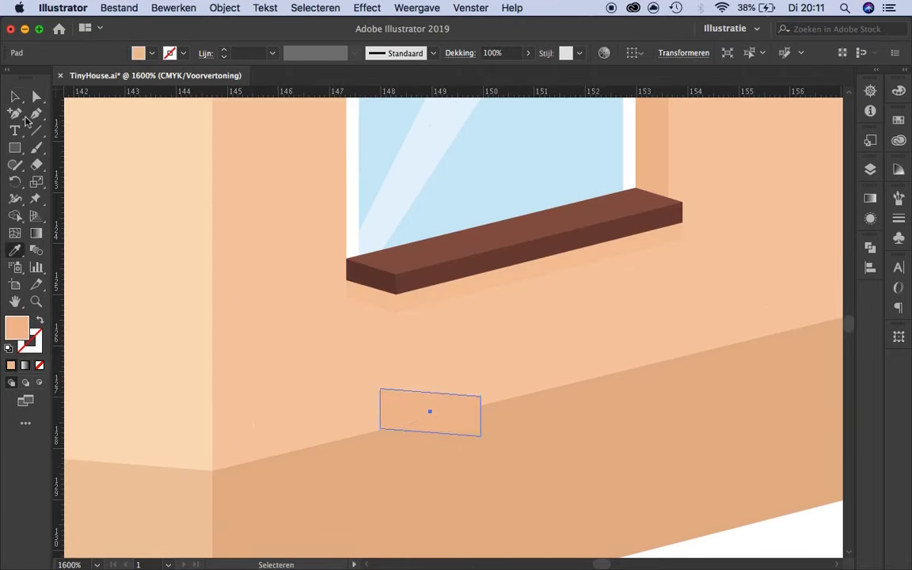
pyautogui.hotkey('ctrl', '+')
pyautogui.click(14, 95)
pyautogui.scroll(-2, 492, 407)
pyautogui.moveTo(341, 341)
pyautogui.mouseDown()
pyautogui.moveTo(401, 356)
pyautogui.moveTo(554, 249)
pyautogui.mouseUp()
pyautogui.hotkey('ctrl', 'shift', 'a')
pyautogui.scroll(-2, 588, 430)
pyautogui.scroll(2, 589, 430)
# Copy another brick near the windows, then undo the last copy
pyautogui.moveTo(423, 256); pyautogui.dragTo(455, 274)
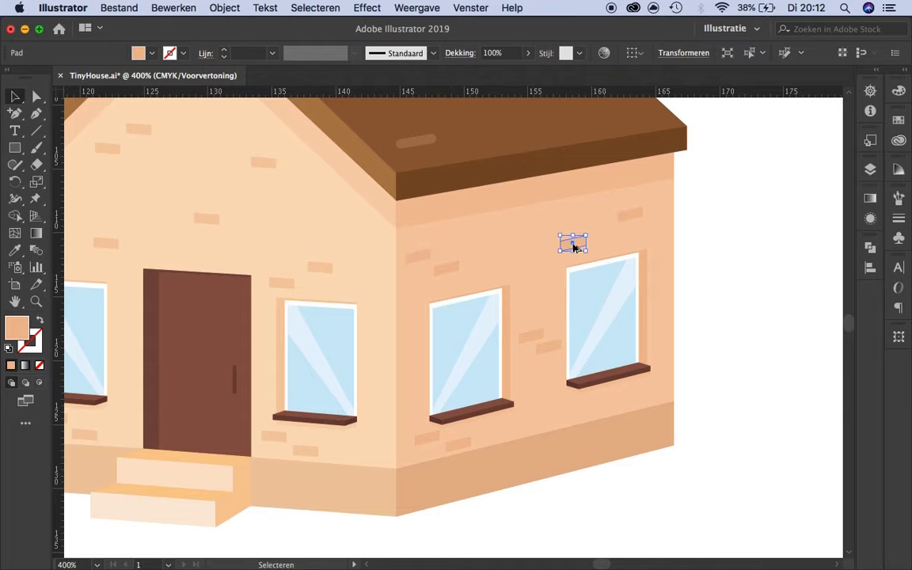
pyautogui.hotkey('ctrl', 'shift', 'a')
pyautogui.scroll(-3, 682, 357)
pyautogui.scroll(-1, 380, 336)
pyautogui.scroll(3, 643, 379)
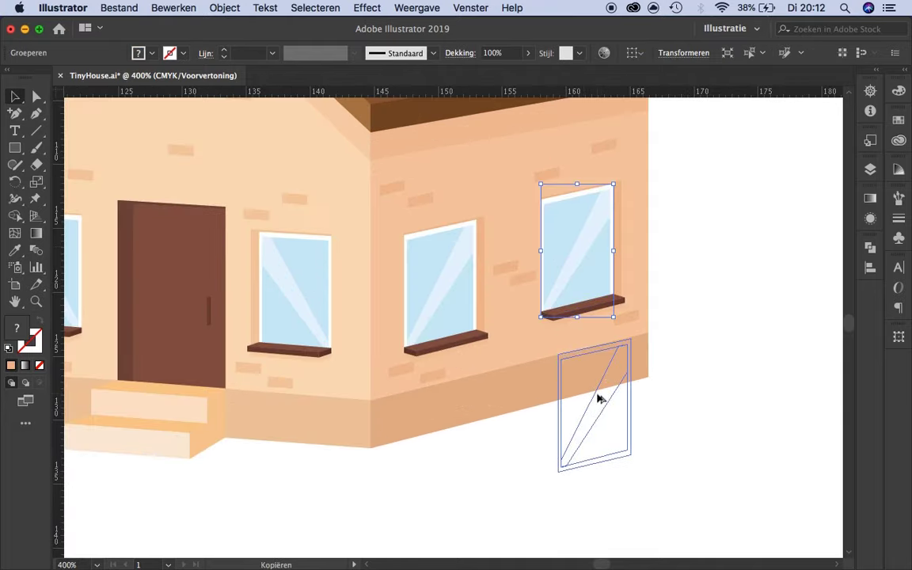
pyautogui.hotkey('ctrl', 'z')
pyautogui.scroll(-1, 601, 399)
pyautogui.scroll(-1, 603, 413)
pyautogui.scroll(-1, 525, 383)
# Add a horizontal guide across the artboard and inspect the narrow door-frame strip
pyautogui.scroll(2, 521, 391)
pyautogui.moveTo(475, 91); pyautogui.dragTo(473, 270)
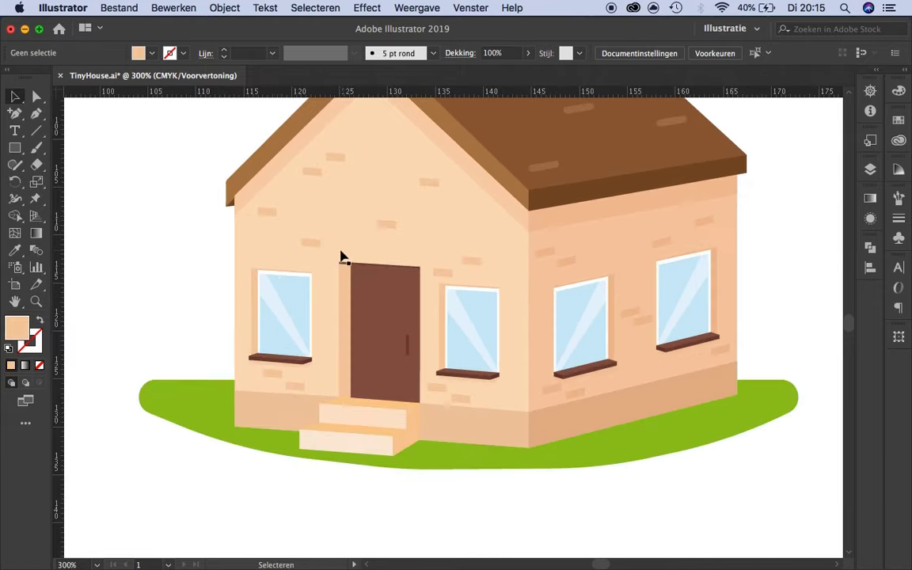
pyautogui.scroll(1, 342, 258)
pyautogui.scroll(3, 320, 322)
pyautogui.click(310, 267)
pyautogui.scroll(1, 332, 275)
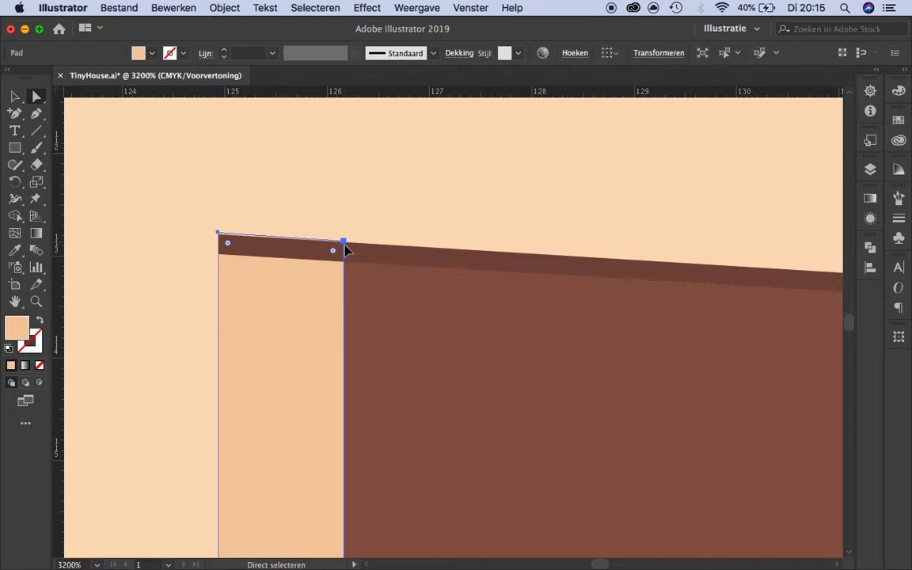
pyautogui.rightClick(295, 287)
pyautogui.press('Escape')
pyautogui.scroll(-5, 228, 290)
pyautogui.scroll(1, 176, 327)
pyautogui.scroll(2, 176, 327)
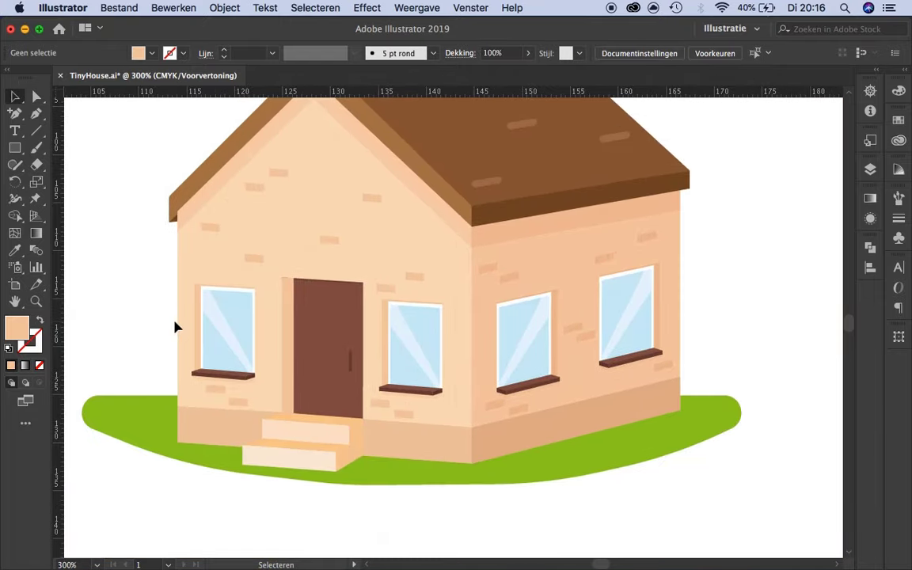
pyautogui.scroll(5, 283, 289)
pyautogui.scroll(-2, 283, 289)
# Align the door top strip's corner anchors with the door frame, then zoom out
pyautogui.click(285, 193)
pyautogui.press('a')
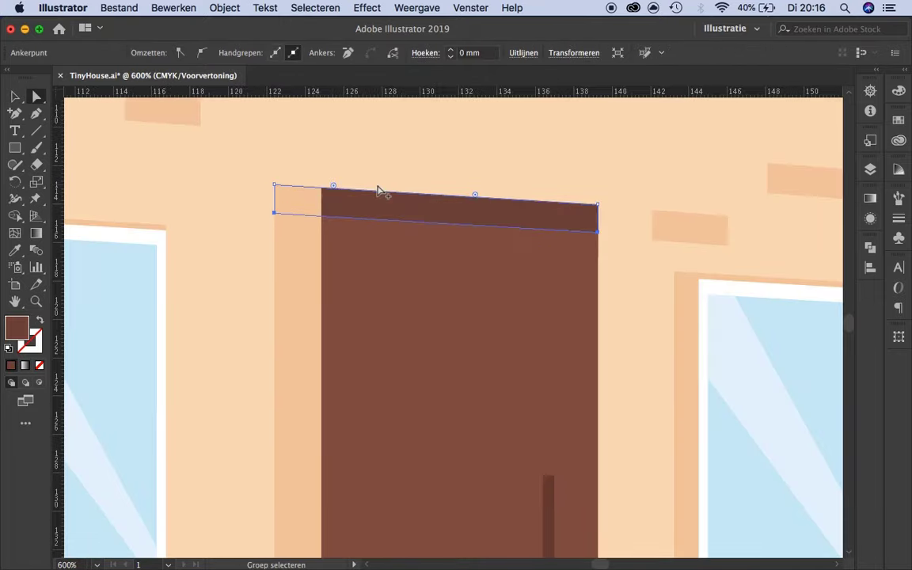
pyautogui.scroll(-7, 357, 184)
pyautogui.scroll(6, 348, 205)
pyautogui.scroll(4, 396, 279)
pyautogui.scroll(-8, 396, 279)
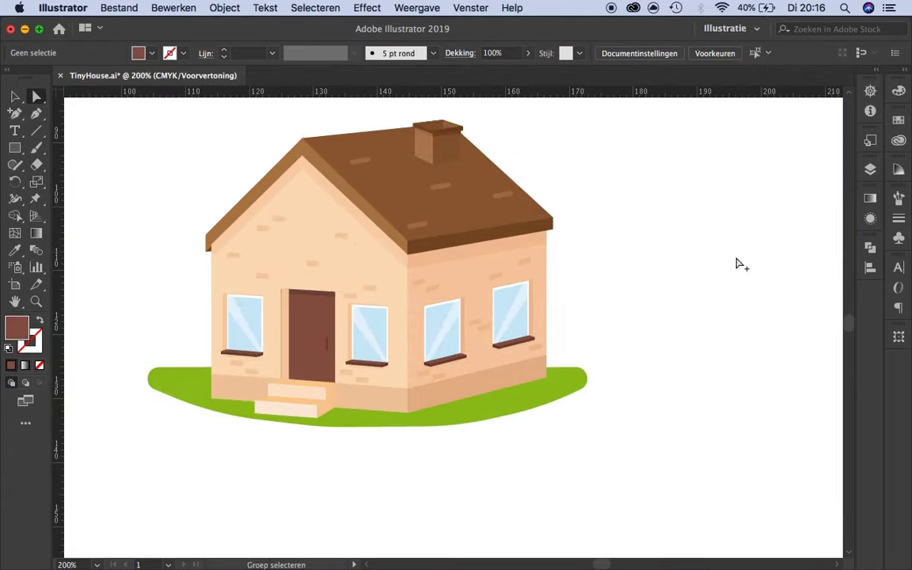
pyautogui.scroll(-1, 738, 261)
pyautogui.scroll(9, 346, 311)
pyautogui.click(358, 174)
pyautogui.scroll(-4, 442, 295)
pyautogui.scroll(-2, 442, 295)
pyautogui.click(207, 292)
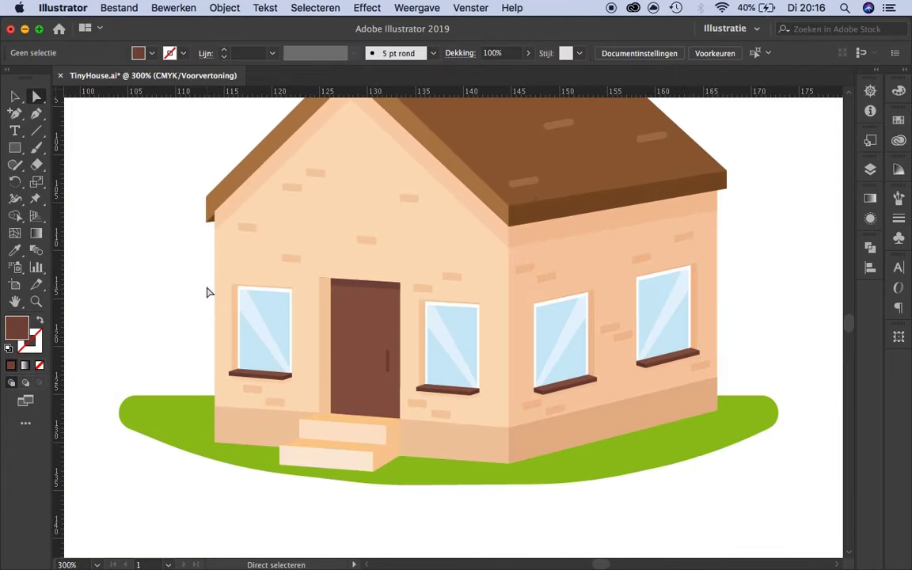
pyautogui.scroll(-6, 206, 293)
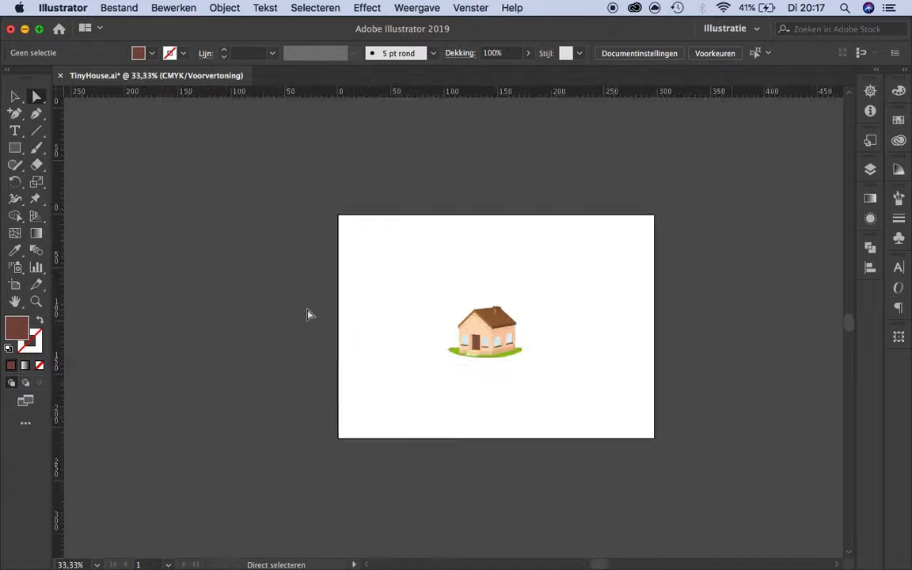
pyautogui.scroll(3, 307, 314)
# Add a pale yellow background rectangle covering the artboard, sent behind the house
pyautogui.scroll(-2, 402, 384)
pyautogui.press('m')
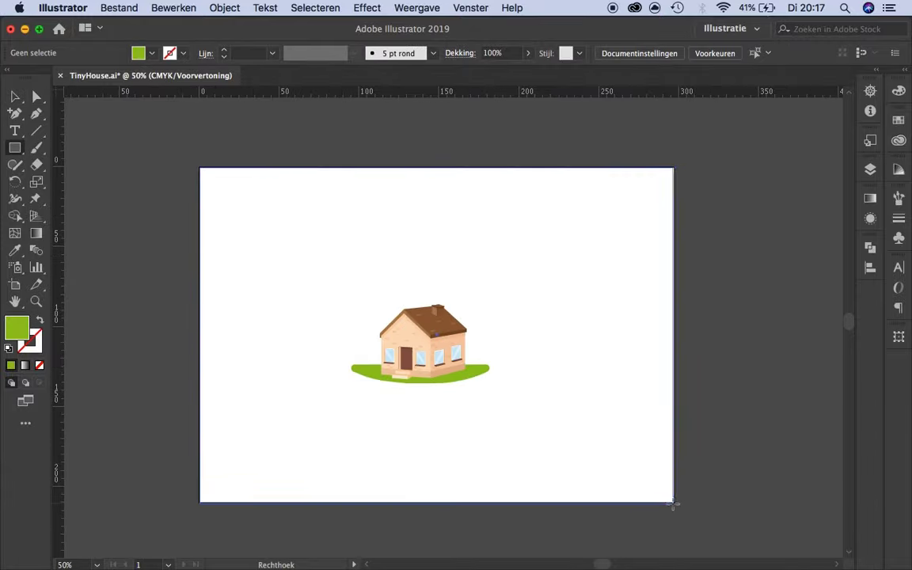
pyautogui.doubleClick(17, 327)
pyautogui.click(896, 262)
pyautogui.rightClick(263, 246)
pyautogui.click(306, 456)
# Add a vertical guide at the artboard centre and delete the old grass shape
pyautogui.press('v')
pyautogui.moveTo(468, 387); pyautogui.dragTo(526, 316)
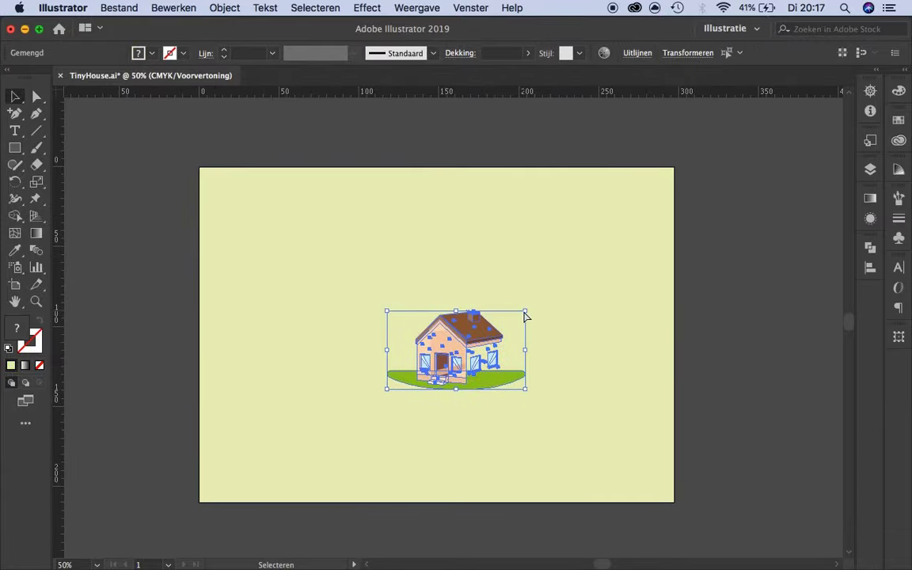
pyautogui.hotkey('ctrl', 'z')
pyautogui.moveTo(74, 202); pyautogui.dragTo(437, 329)
pyautogui.click(702, 343)
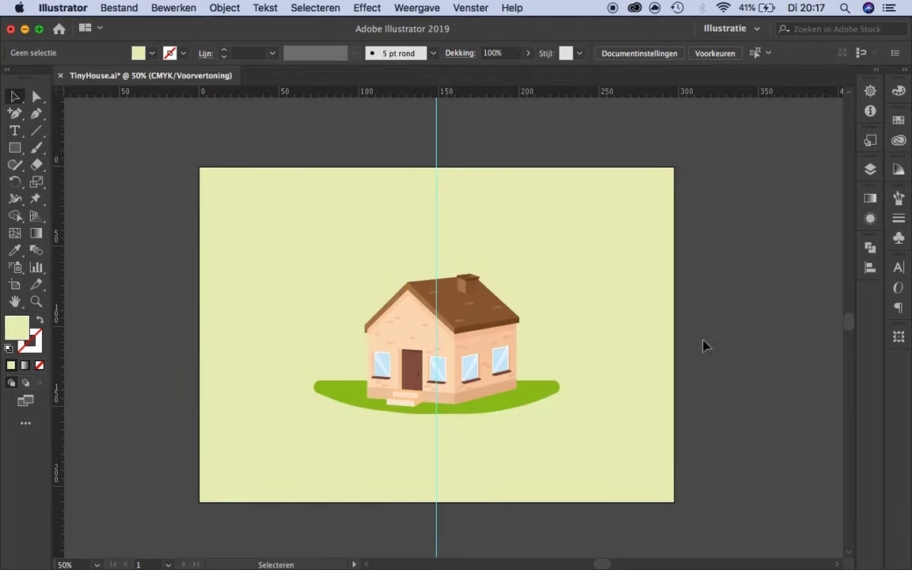
pyautogui.scroll(2, 473, 403)
pyautogui.click(473, 404)
pyautogui.press('Delete')
pyautogui.scroll(-1, 385, 463)
# Draw a green grass ellipse under the house and send it behind the house
pyautogui.click(16, 148)
pyautogui.click(70, 183)
pyautogui.moveTo(225, 357); pyautogui.dragTo(698, 412)
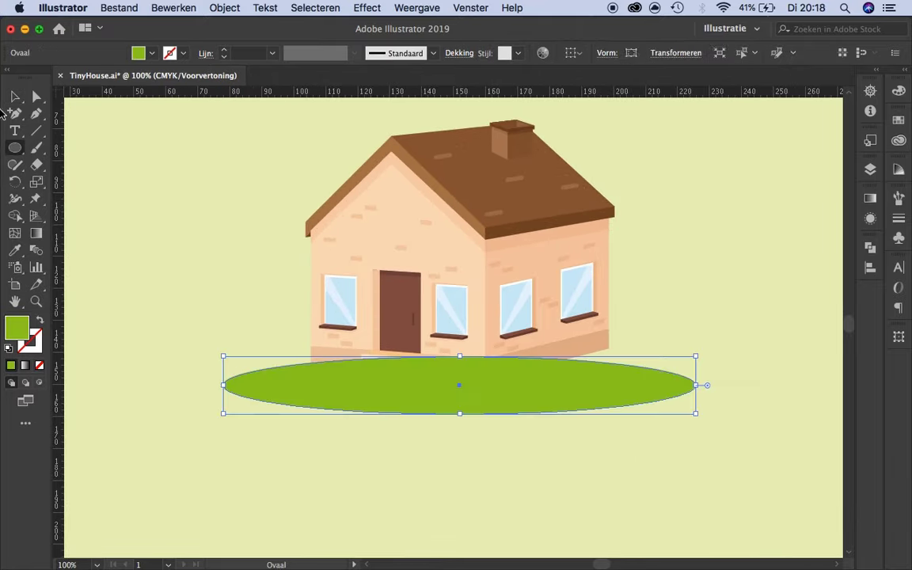
pyautogui.press('v')
pyautogui.moveTo(531, 400); pyautogui.dragTo(531, 380)
pyautogui.rightClick(610, 372)
pyautogui.click(530, 517)
# Draw a small green bush circle beside the house
pyautogui.hotkey('ctrl', '0')
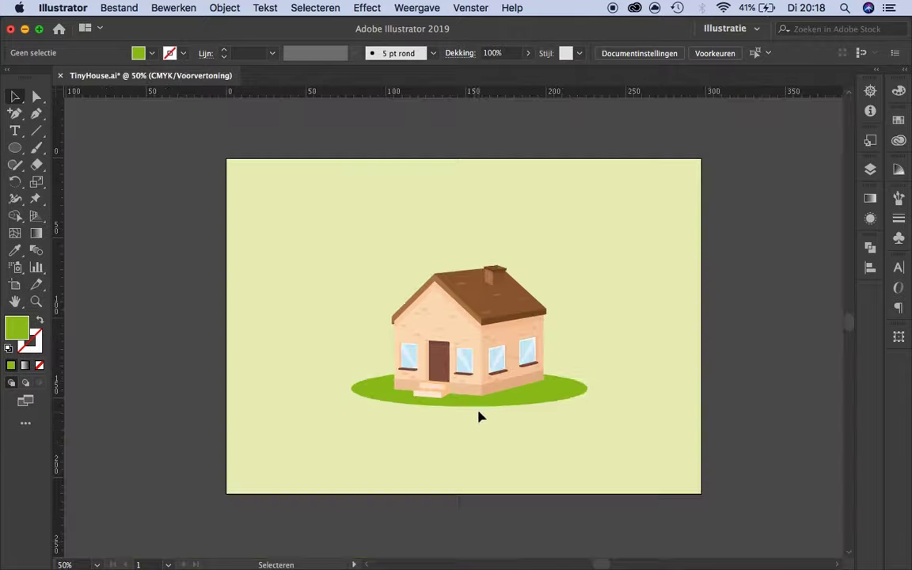
pyautogui.scroll(3, 478, 415)
pyautogui.press('l')
pyautogui.moveTo(128, 236); pyautogui.dragTo(193, 301)
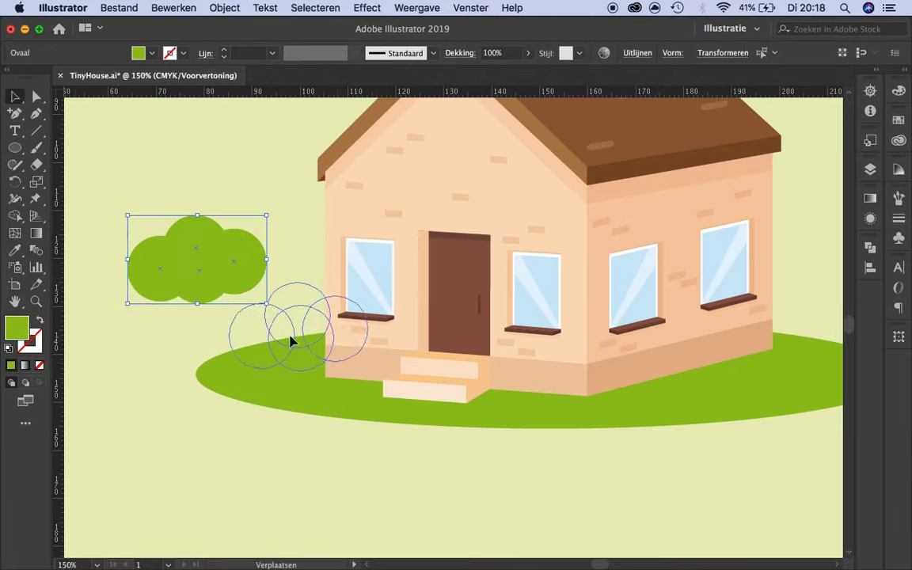
pyautogui.moveTo(292, 340); pyautogui.dragTo(275, 329)
pyautogui.hotkey('ctrl', 'z')
# Cut away the bush's lower half with a rectangle and place it at the house's base
pyautogui.press('m')
pyautogui.moveTo(268, 275); pyautogui.dragTo(123, 326)
pyautogui.press('v')
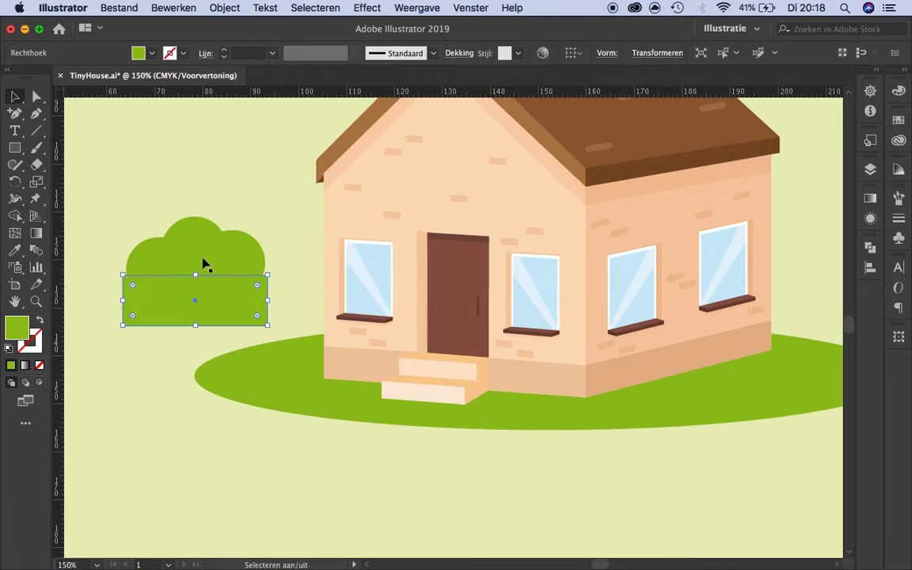
pyautogui.hotkey('ctrl', 'shift', 'F9')
pyautogui.click(204, 264)
pyautogui.click(722, 282)
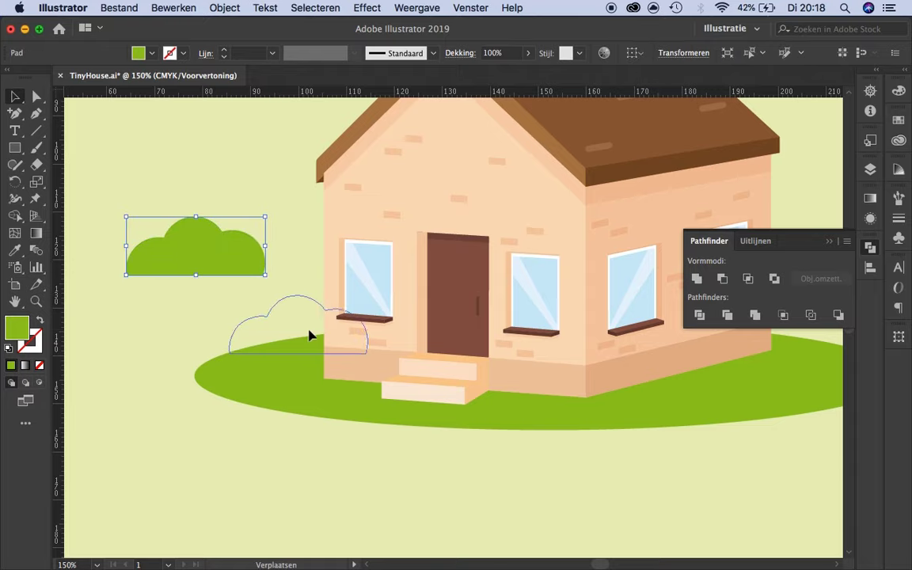
pyautogui.moveTo(205, 249); pyautogui.dragTo(313, 335)
pyautogui.click(550, 540)
pyautogui.hotkey('ctrl', '1')
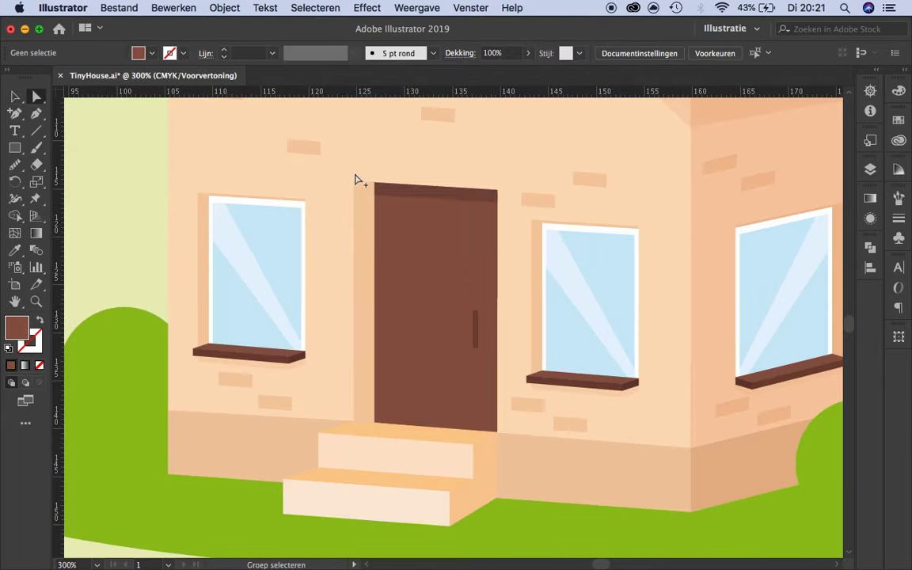
pyautogui.hscroll(-2, 405, 320)
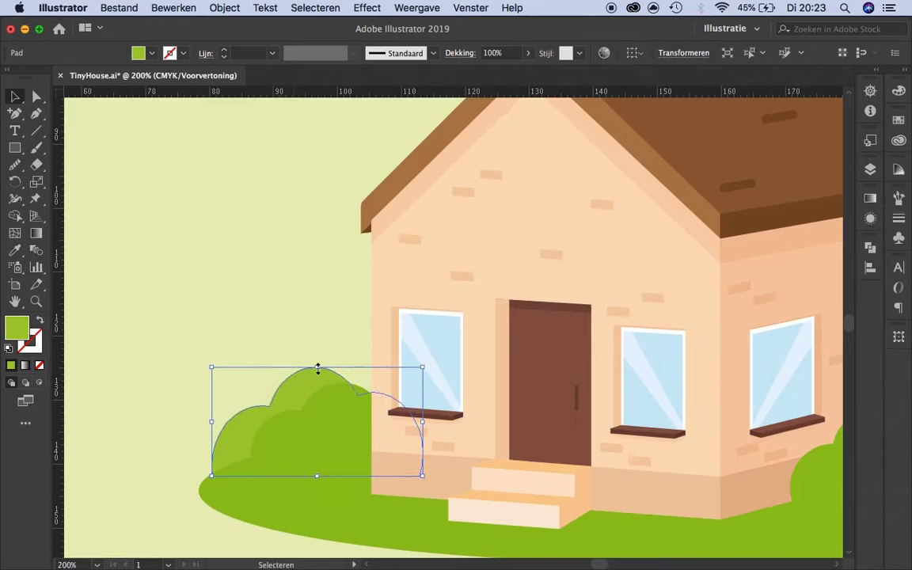
pyautogui.click(69, 228)
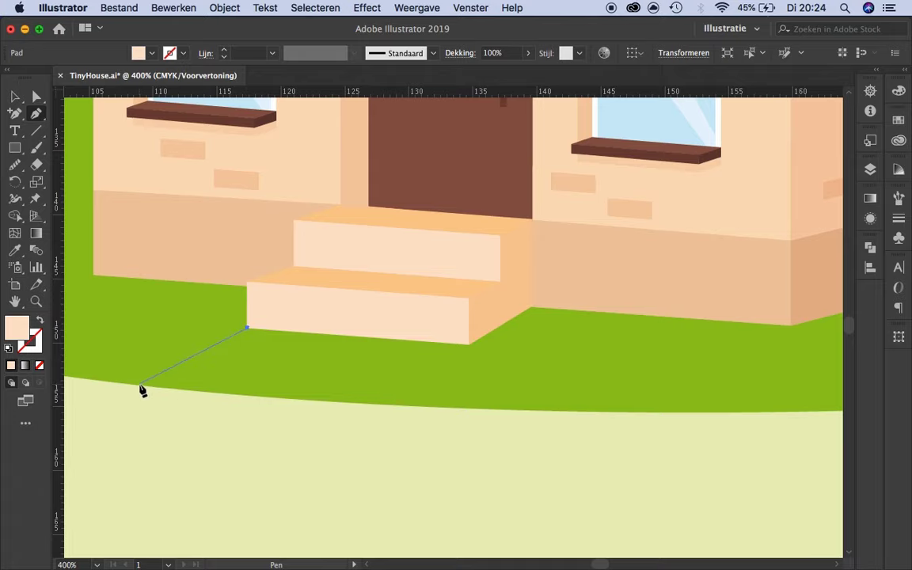
# Close the walkway outline and fill it with a lightened greyish-brown custom colour
pyautogui.click(470, 347)
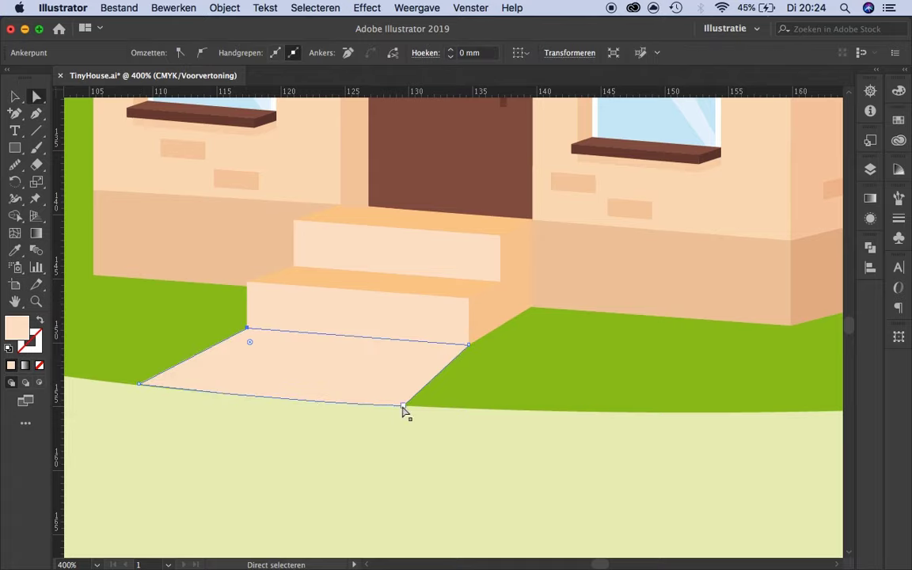
pyautogui.press('super+1')
pyautogui.press('super+plus')
pyautogui.click(143, 53)
pyautogui.click(81, 127)
pyautogui.doubleClick(16, 327)
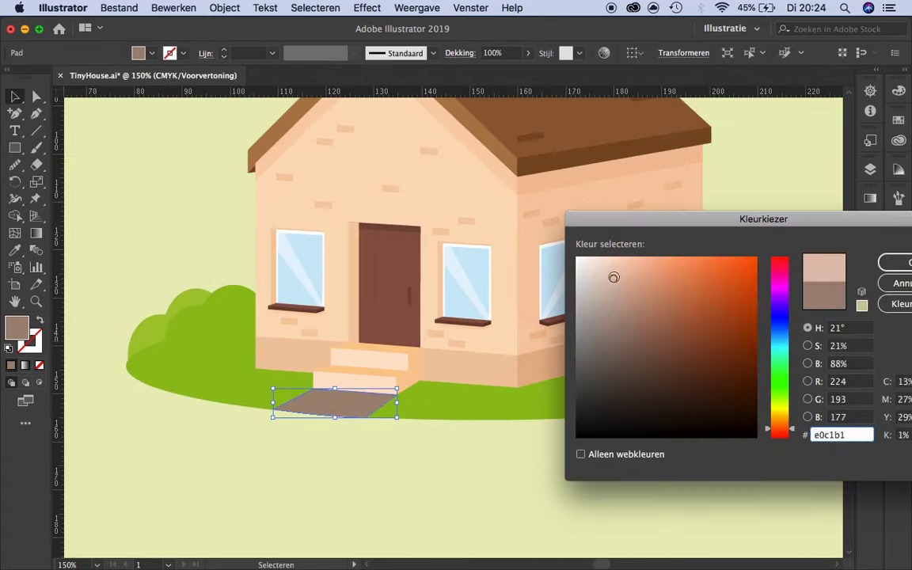
pyautogui.moveTo(613, 275)
pyautogui.mouseDown()
pyautogui.moveTo(605, 288)
pyautogui.moveTo(635, 297)
pyautogui.mouseUp()
pyautogui.press('Return')
pyautogui.press('super+0')
pyautogui.click(445, 454)
# Draw three white smoke-puff circles of different sizes above the chimney
pyautogui.scroll(4, 491, 221)
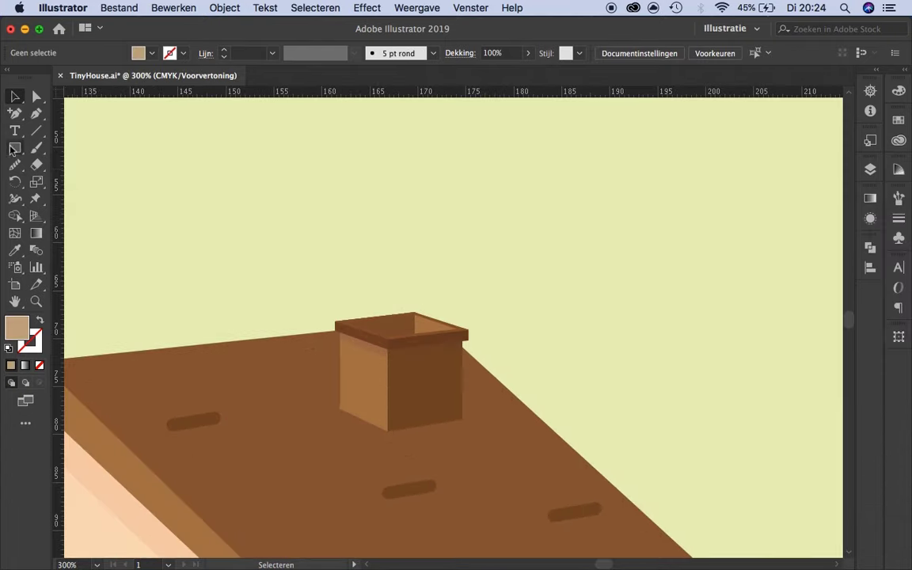
pyautogui.press('l')
pyautogui.moveTo(326, 221); pyautogui.dragTo(400, 295)
pyautogui.moveTo(480, 208); pyautogui.dragTo(360, 89)
pyautogui.press('super+minus')
pyautogui.press('super+minus')
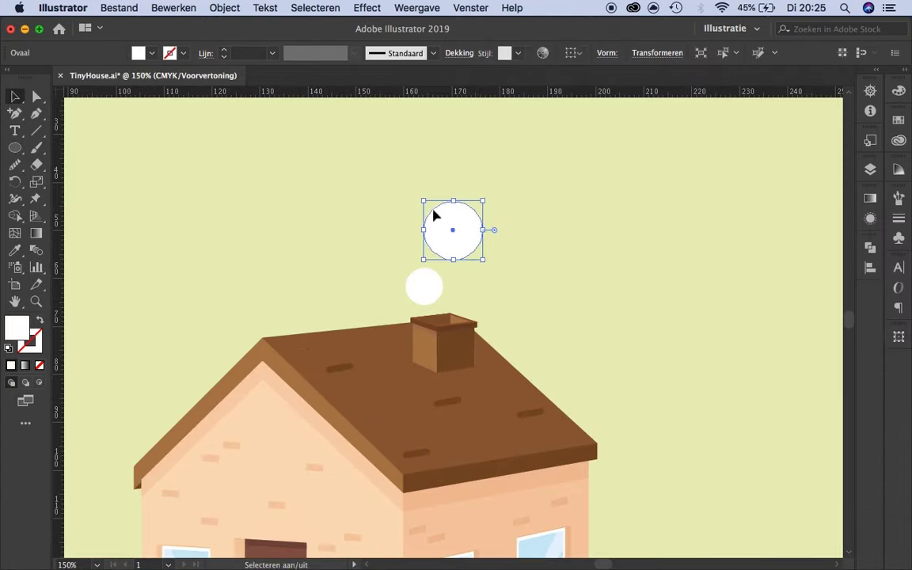
pyautogui.moveTo(448, 296); pyautogui.dragTo(469, 316)
pyautogui.press('super+shift+a')
pyautogui.press('super+0')
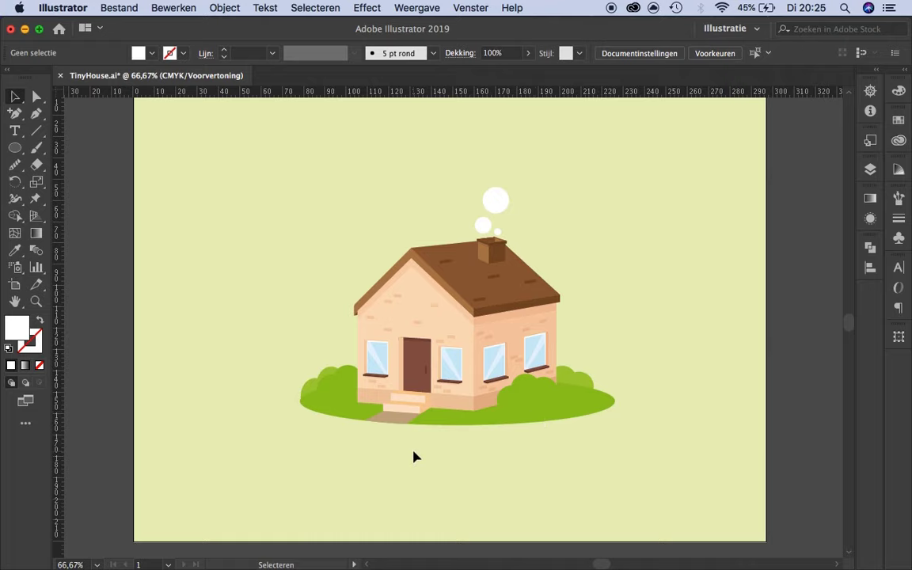
pyautogui.scroll(3, 450, 438)
pyautogui.scroll(-3, 450, 438)
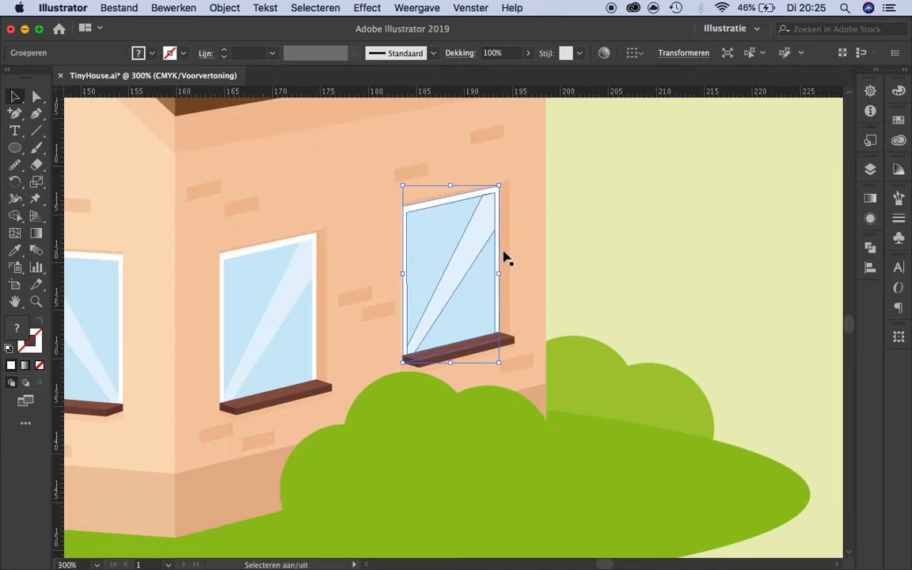
# Select the windowsill, then a roof-corner anchor point with Direct Selection
pyautogui.click(478, 356)
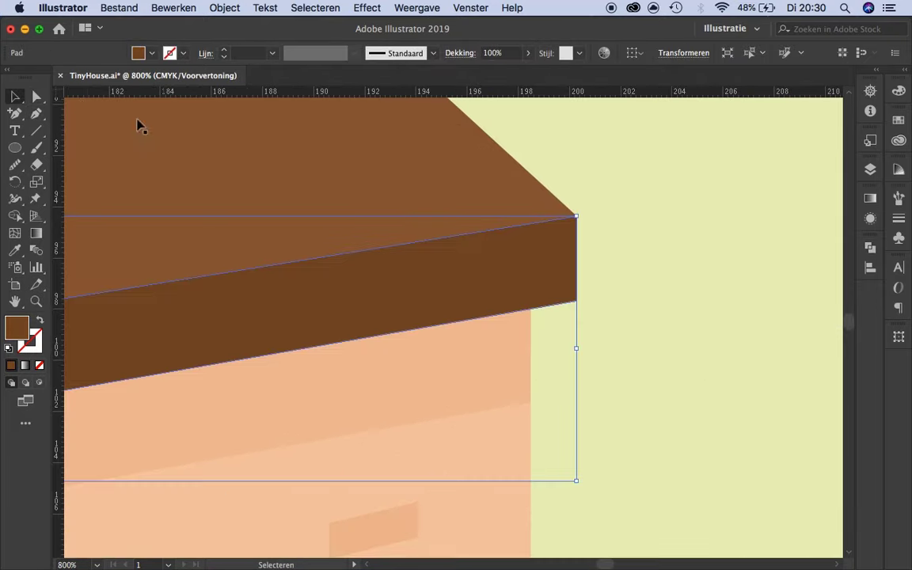
pyautogui.press('a')
pyautogui.click(575, 215)
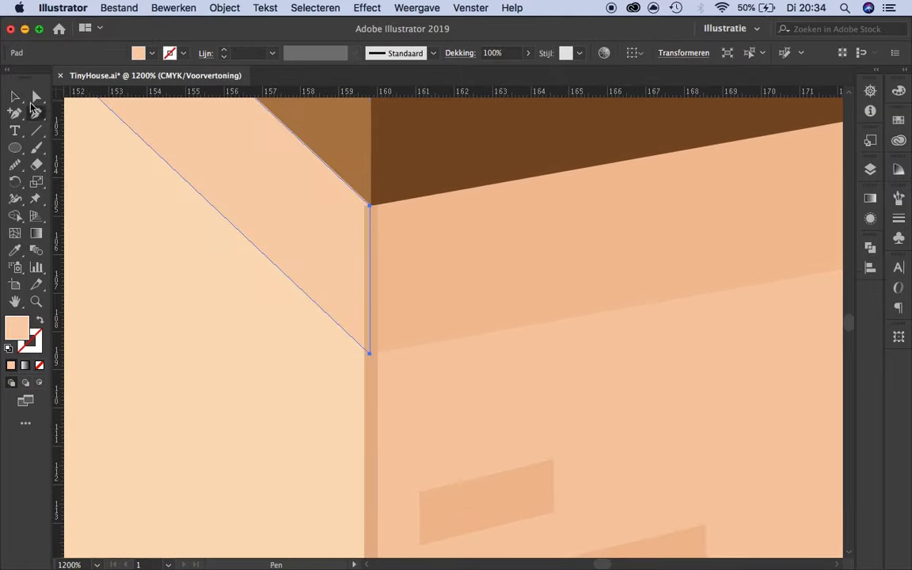
# Pull up an anchor to shape the step shadow, then select the brown walkway
pyautogui.scroll(5, 298, 448)
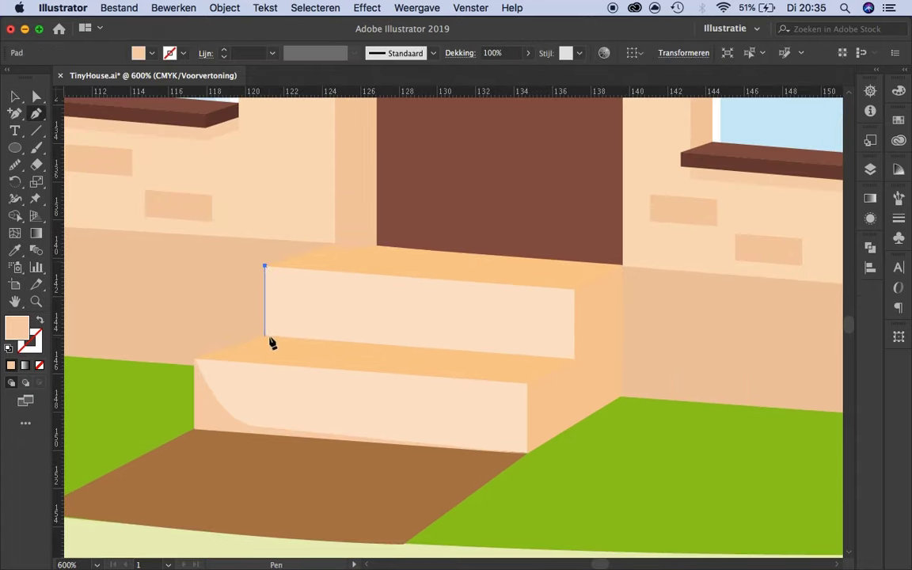
pyautogui.moveTo(271, 341); pyautogui.dragTo(297, 321)
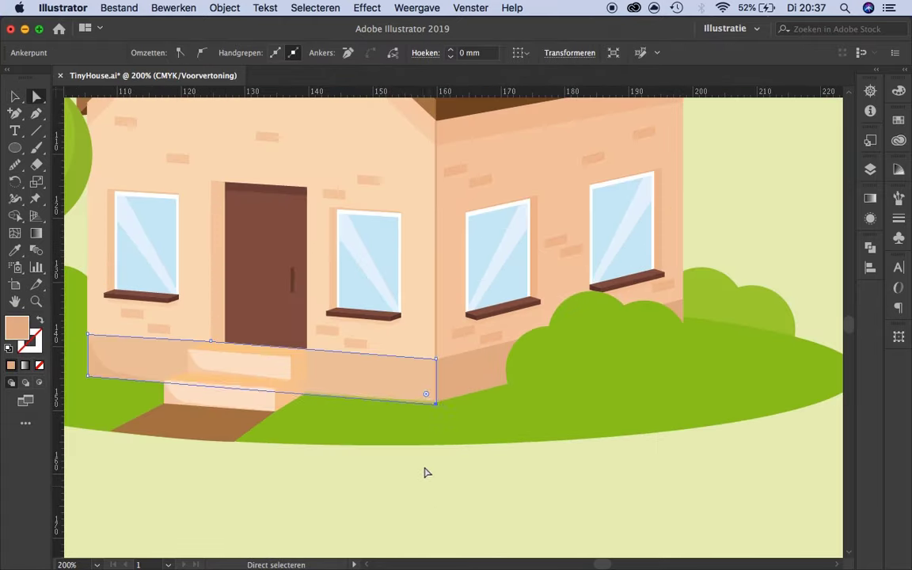
pyautogui.scroll(2, 446, 378)
pyautogui.scroll(3, 279, 342)
pyautogui.scroll(3, 299, 313)
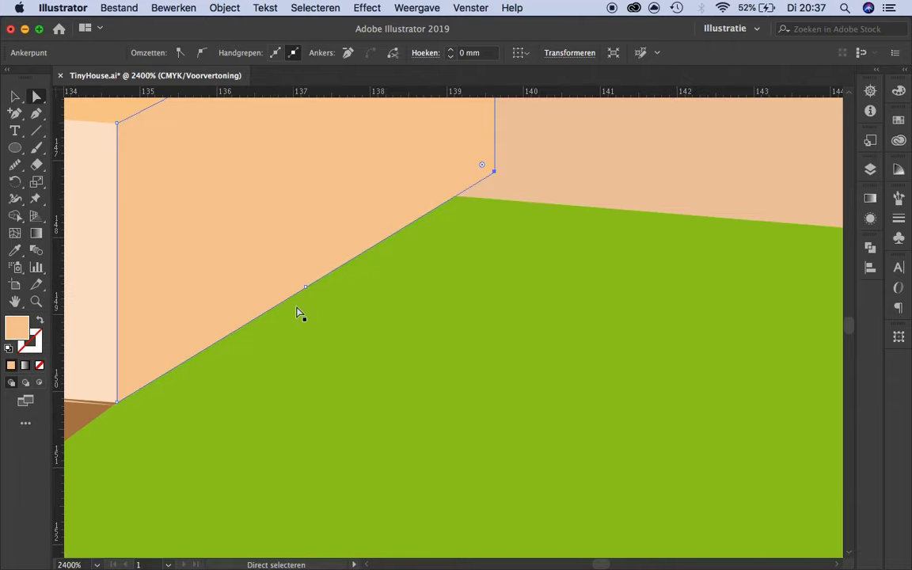
pyautogui.scroll(-2, 388, 317)
pyautogui.scroll(-3, 212, 341)
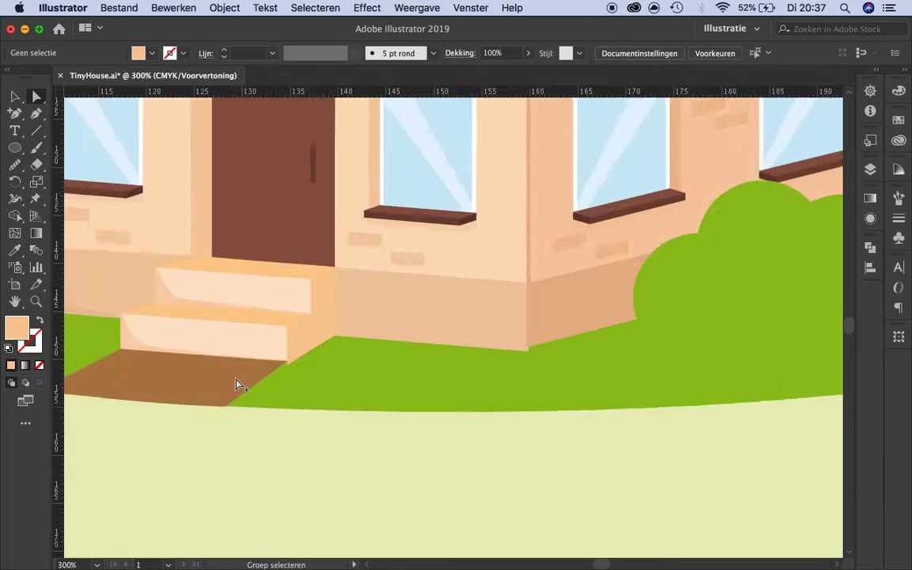
pyautogui.scroll(3, 510, 372)
pyautogui.scroll(-1, 525, 356)
pyautogui.click(527, 358)
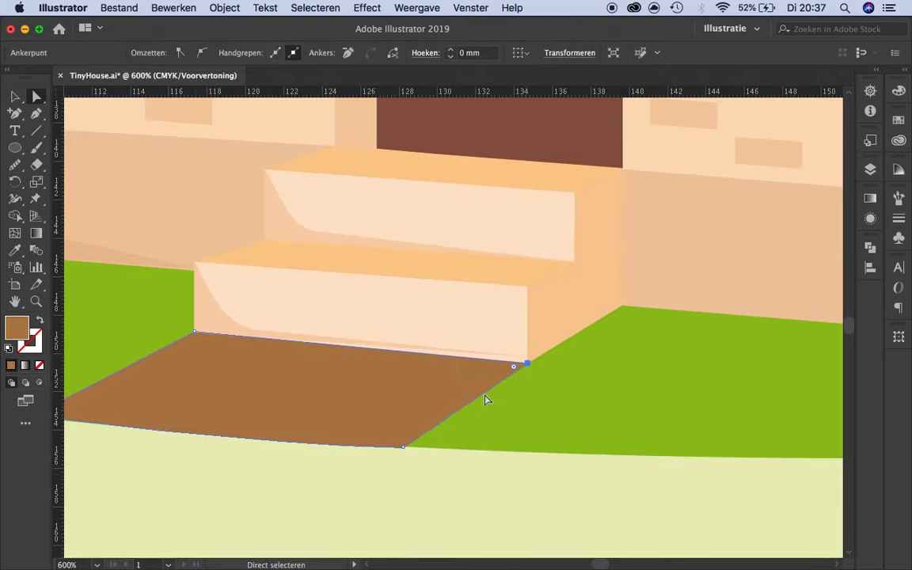
pyautogui.scroll(2, 486, 400)
pyautogui.scroll(-5, 362, 367)
pyautogui.scroll(3, 326, 438)
pyautogui.scroll(-2, 407, 306)
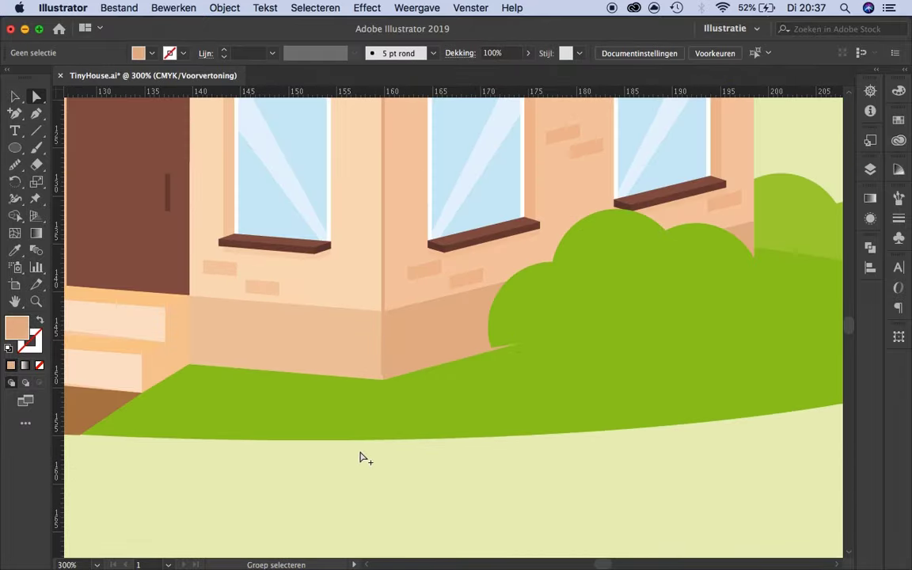
pyautogui.scroll(-2, 514, 472)
pyautogui.scroll(3, 383, 362)
pyautogui.scroll(-3, 475, 499)
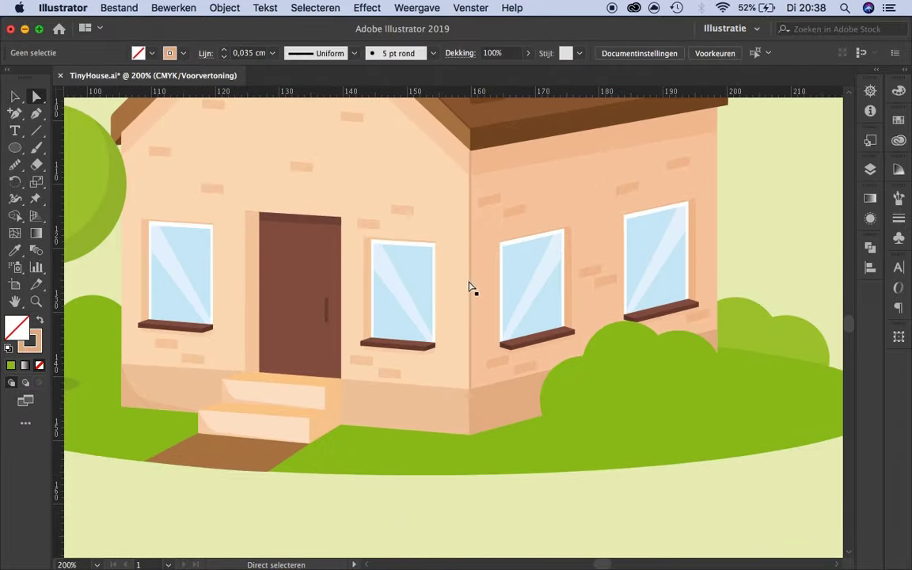
# Draw a shadow strip along the wall base with the Pen tool
pyautogui.press('p')
pyautogui.scroll(2, 410, 456)
pyautogui.click(272, 392)
pyautogui.click(530, 412)
pyautogui.scroll(-2, 383, 405)
pyautogui.click(37, 96)
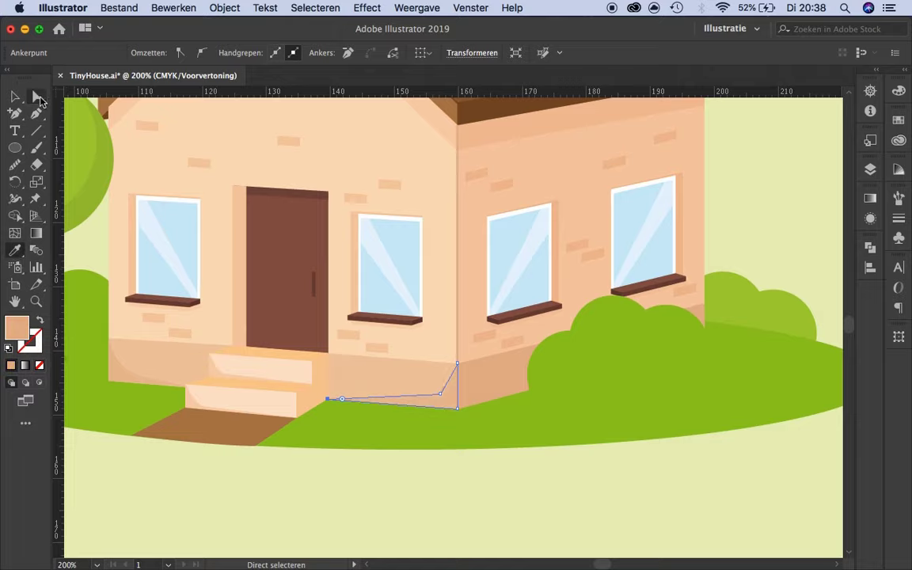
pyautogui.scroll(-1, 380, 396)
pyautogui.scroll(4, 442, 258)
pyautogui.scroll(-5, 499, 444)
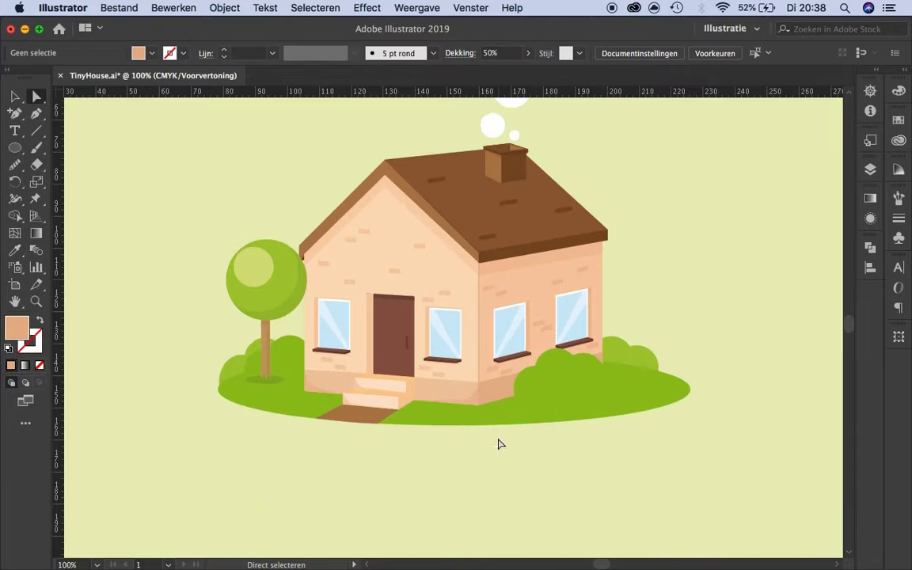
pyautogui.scroll(1, 427, 428)
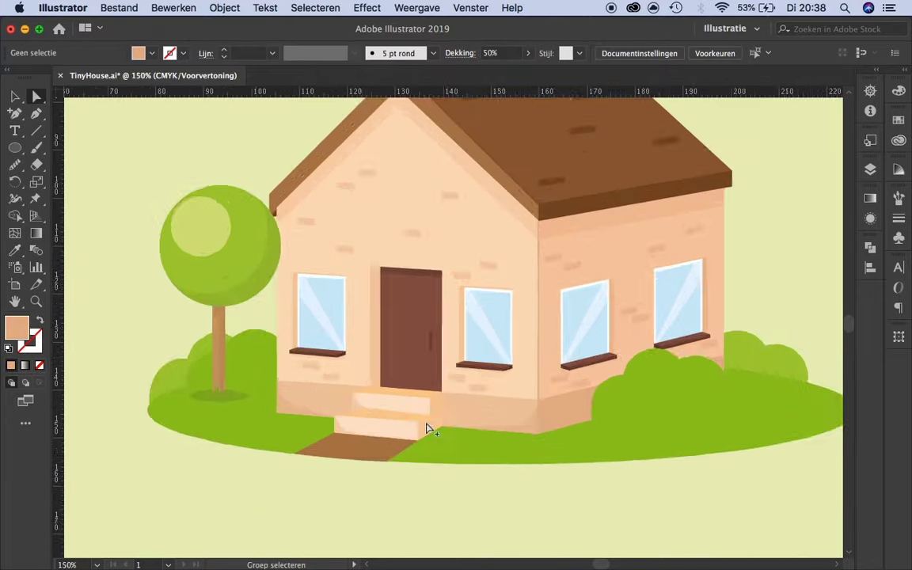
pyautogui.scroll(3, 271, 310)
# Edit the steps group in isolation mode, then select the wall-corner shading strip
pyautogui.press('v')
pyautogui.doubleClick(271, 310)
pyautogui.press('Escape')
pyautogui.scroll(-2, 293, 484)
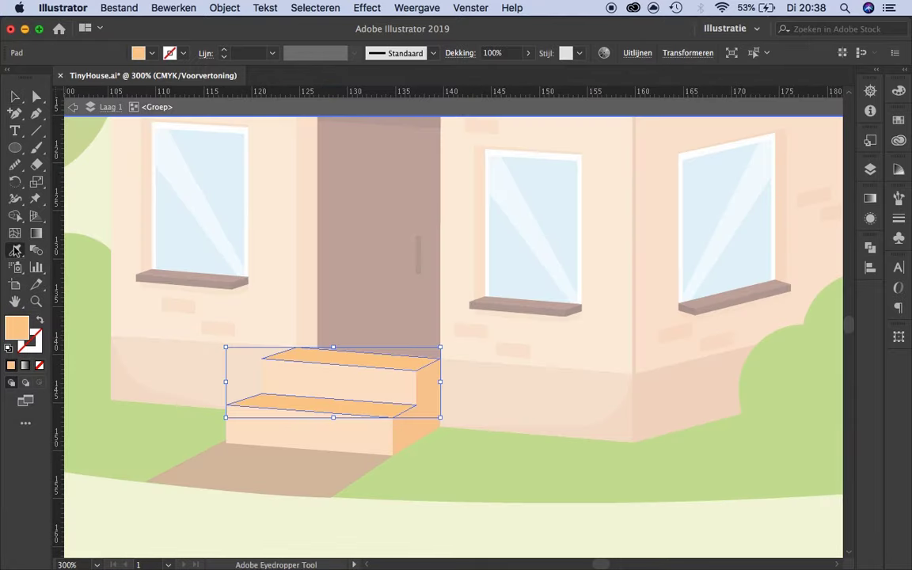
pyautogui.scroll(1, 285, 442)
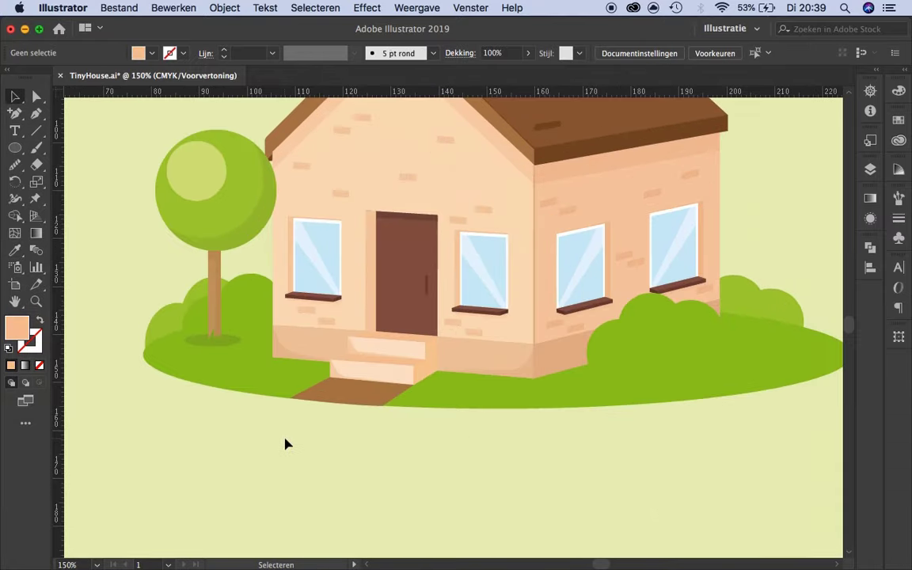
pyautogui.scroll(-2, 489, 387)
pyautogui.scroll(4, 388, 303)
pyautogui.click(386, 303)
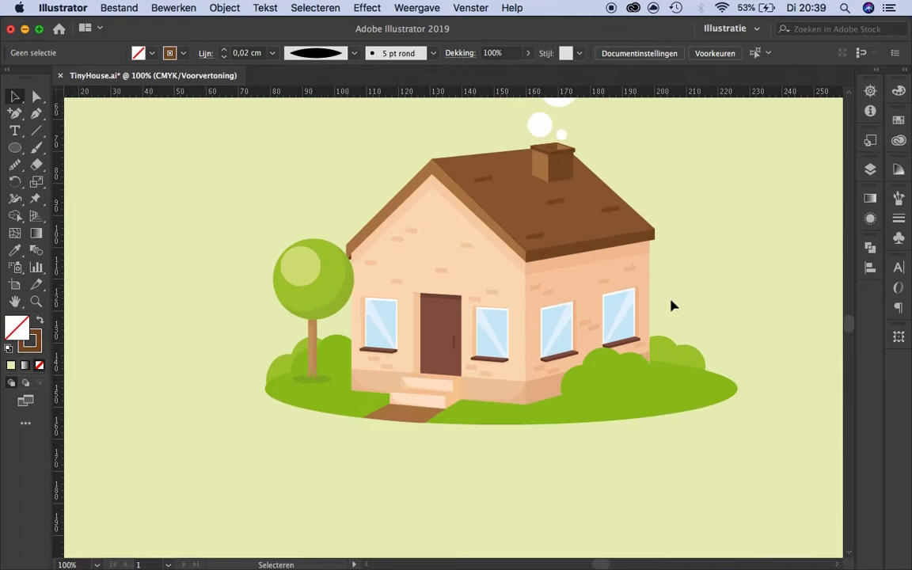
# Lower the shape's opacity, then select the large background circle and ground ellipse
pyautogui.click(513, 53)
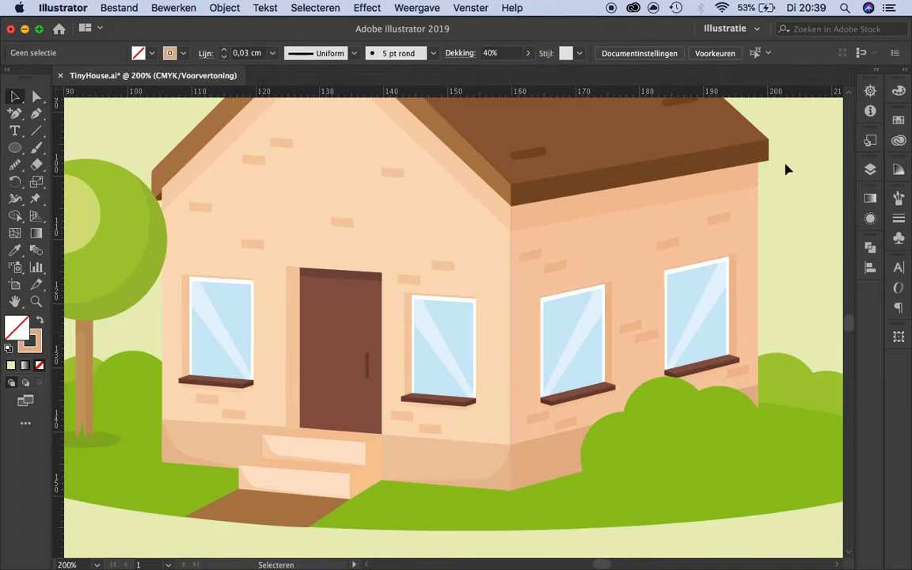
pyautogui.scroll(-3, 410, 238)
pyautogui.scroll(2, 409, 237)
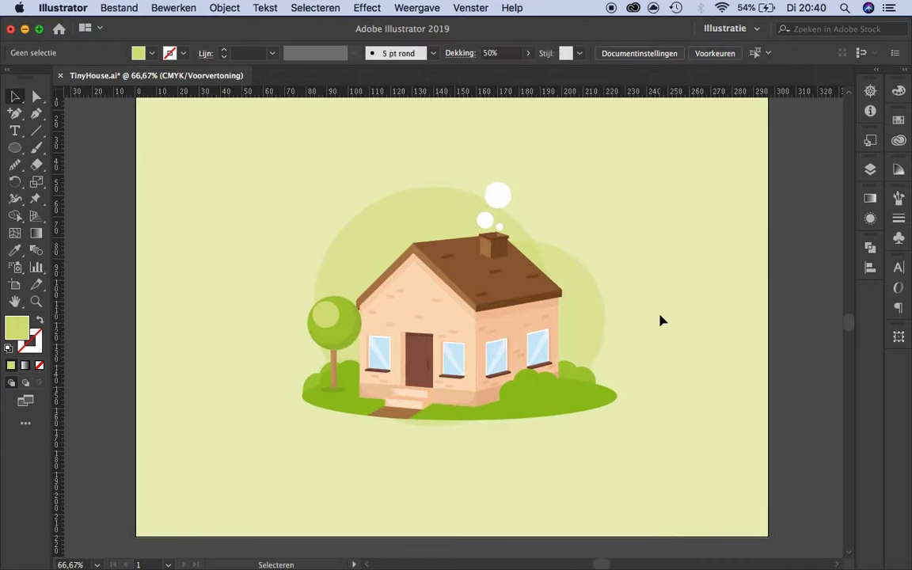
pyautogui.click(592, 329)
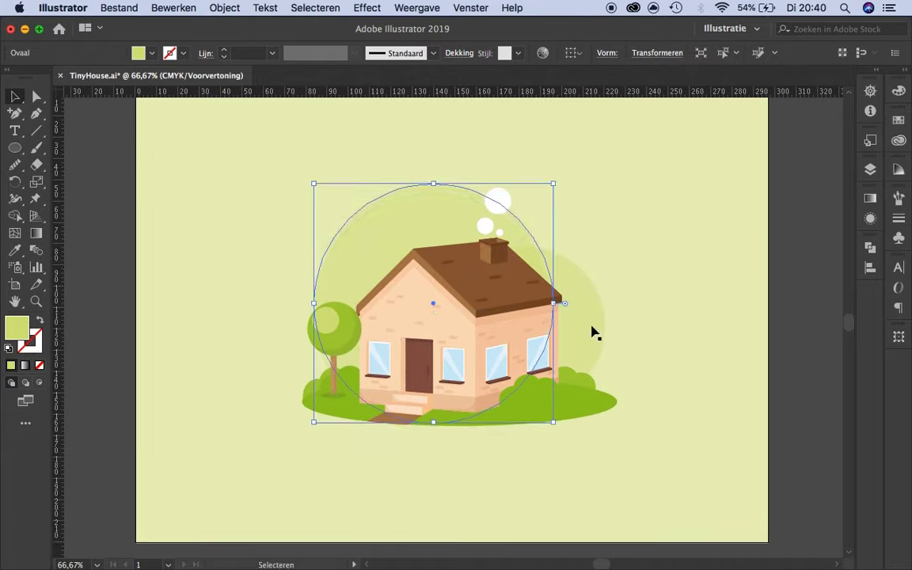
pyautogui.keyDown('shift'); pyautogui.click(609, 399); pyautogui.keyUp('shift')
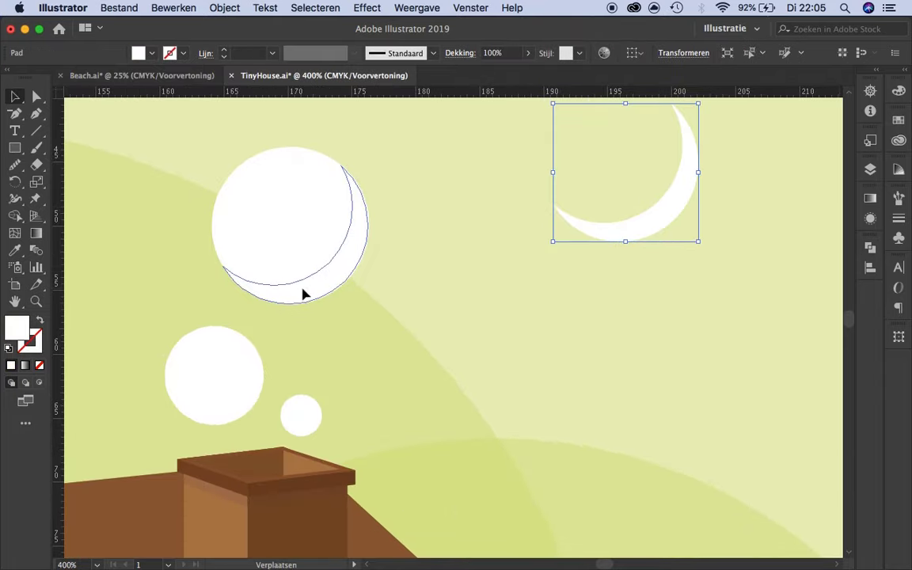
# Pick a pale fill colour for the crescent shading, then select a roof-piece anchor
pyautogui.doubleClick(26, 324)
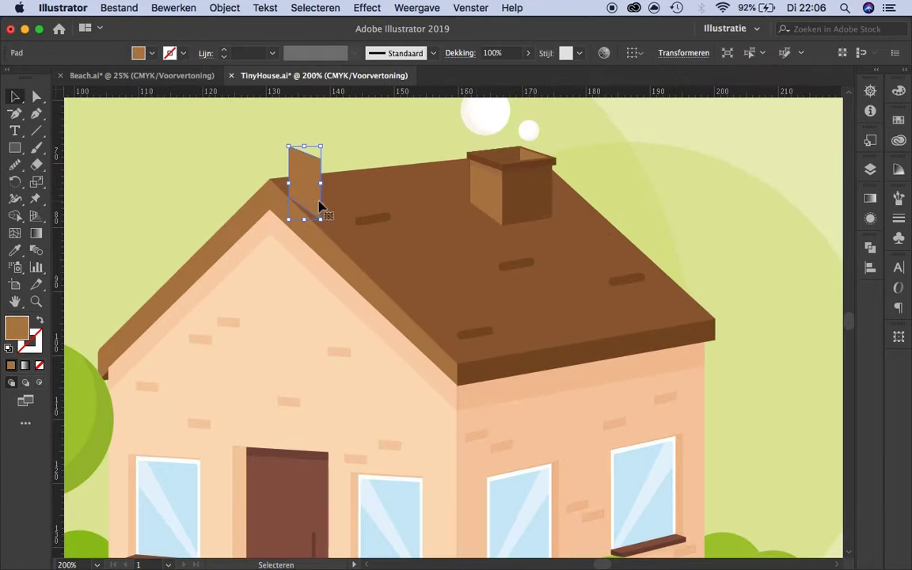
pyautogui.press('super+equal')
pyautogui.press('a')
pyautogui.click(286, 209)
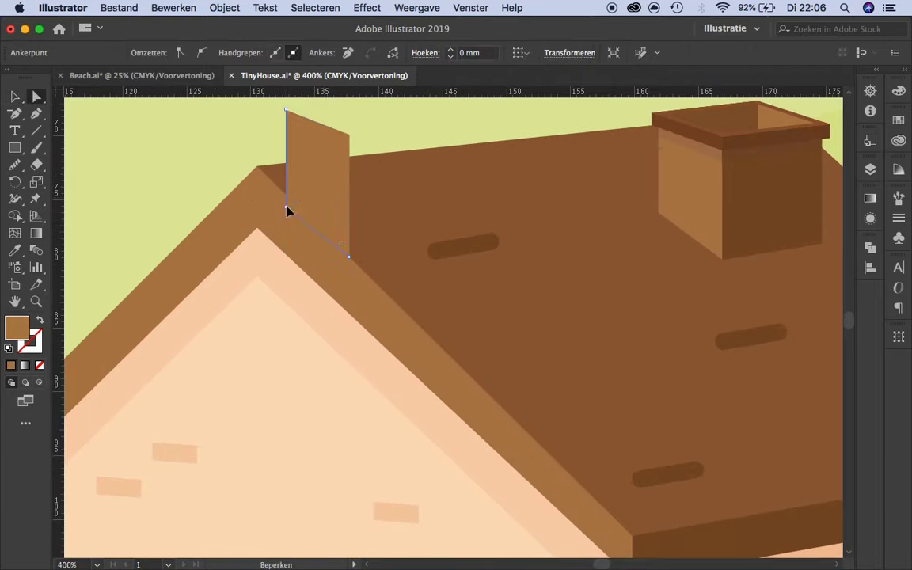